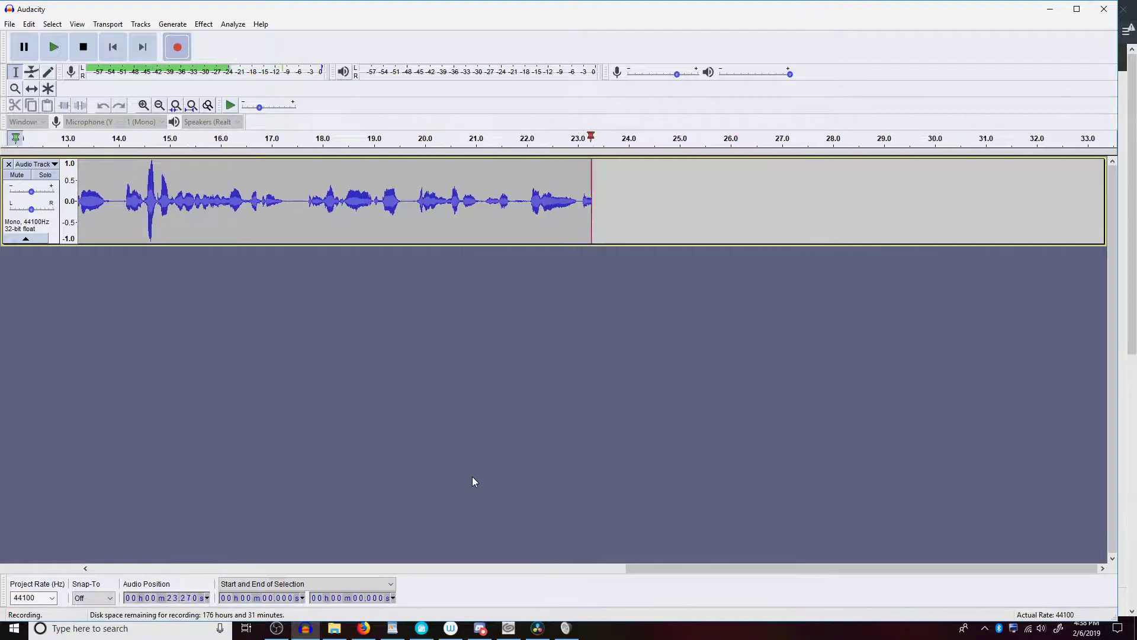
Step: Stop the Audacity recording and switch to the "da vinci resolve" search results in Firefox
key("space")
left_click(364, 628)
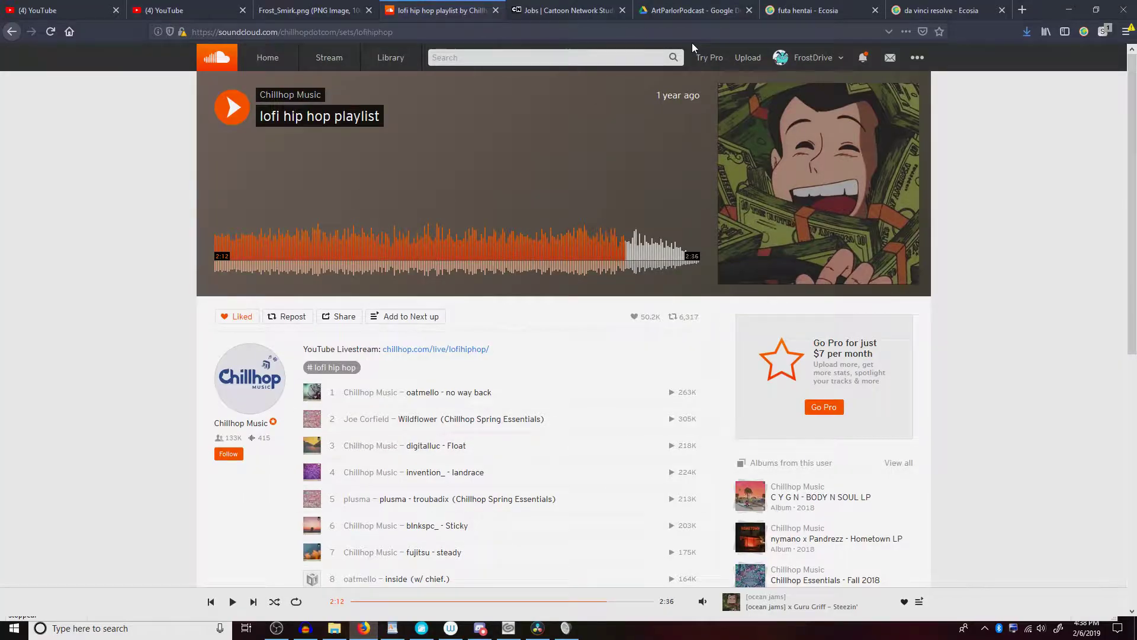
left_click(791, 10)
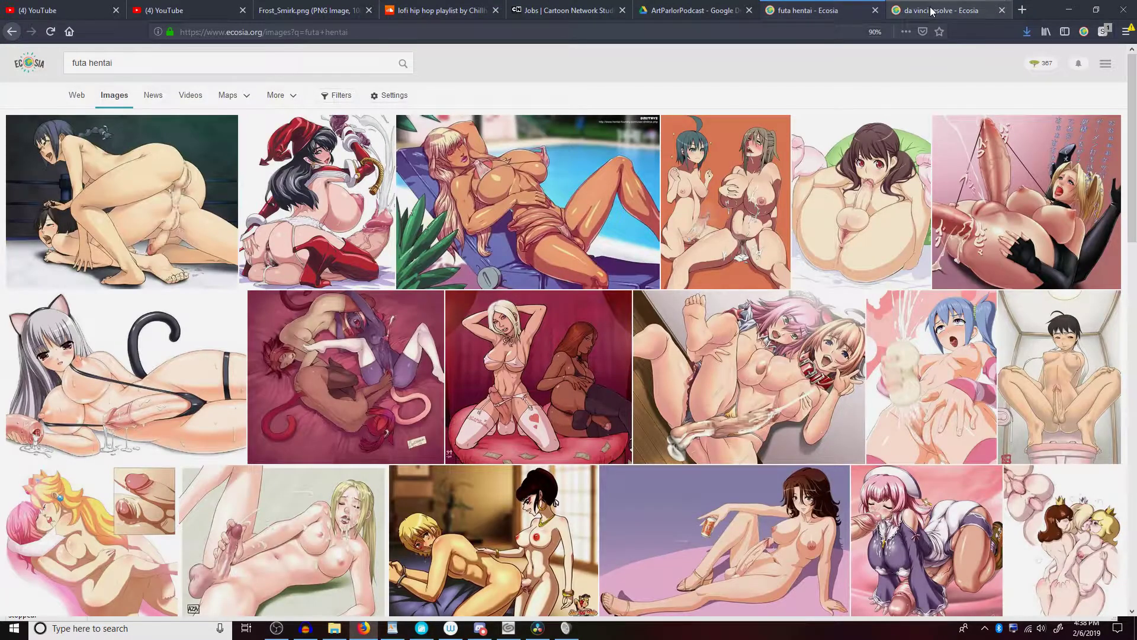
left_click(931, 11)
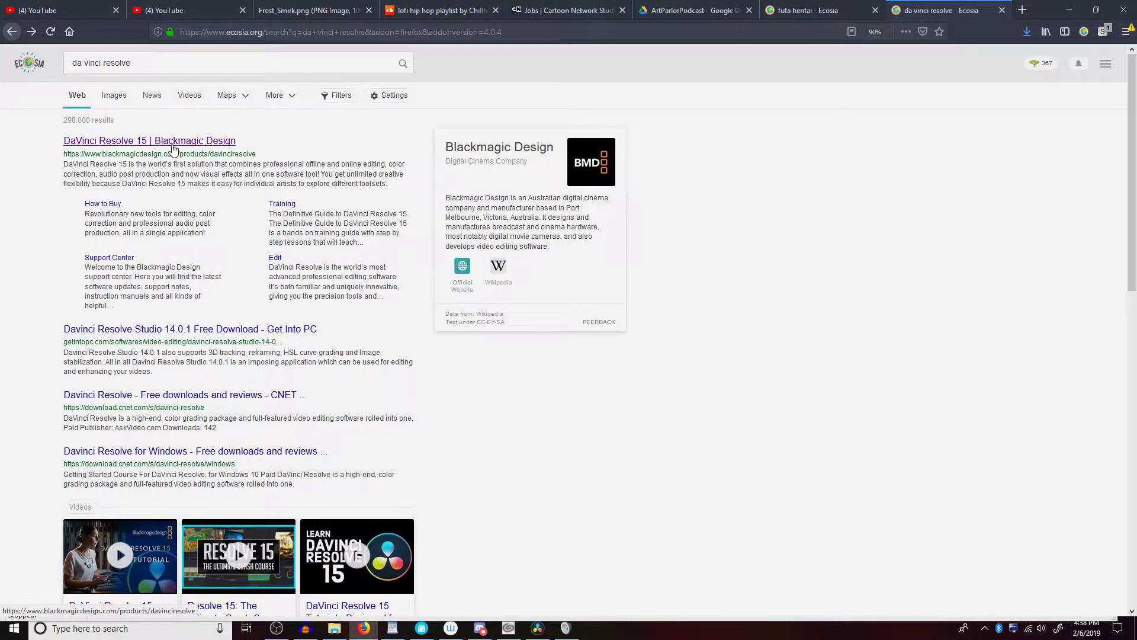
Step: Open the Blackmagic Design DaVinci Resolve 15 page from the search results and look through it down to the footer
left_click_drag(133, 62, 21, 68)
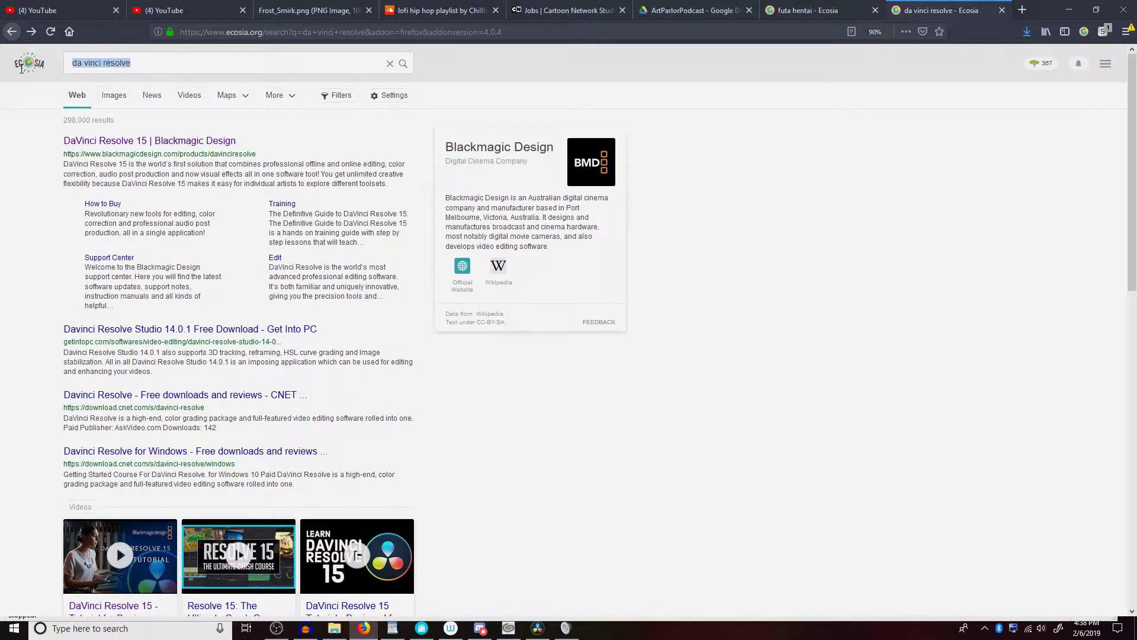
left_click(80, 67)
left_click_drag(101, 63, 71, 63)
left_click(74, 64)
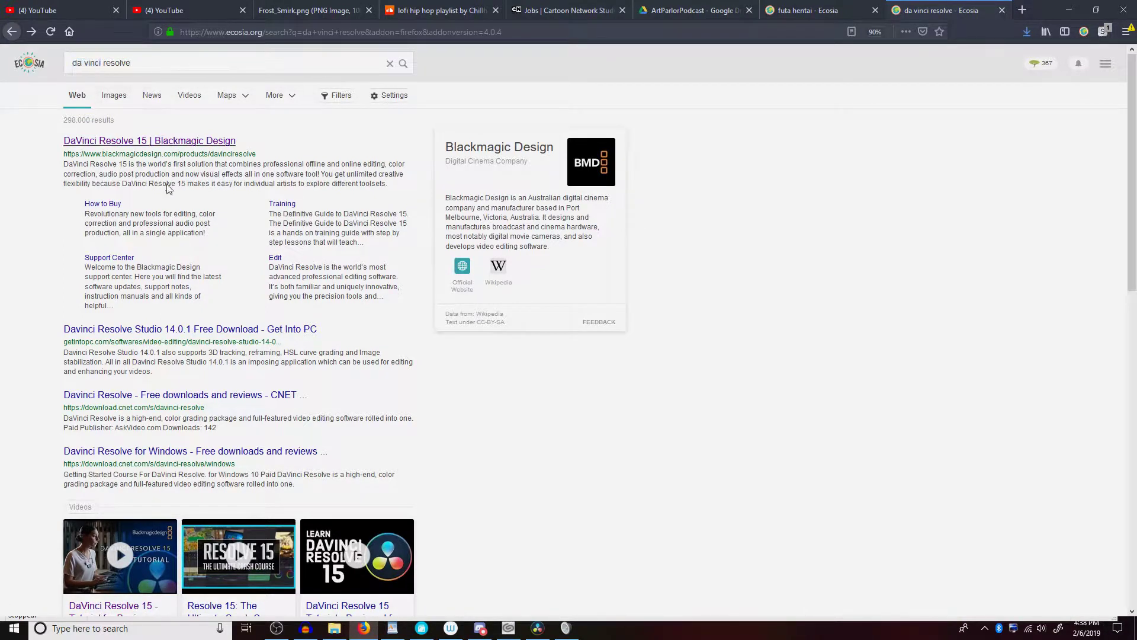
left_click(169, 140)
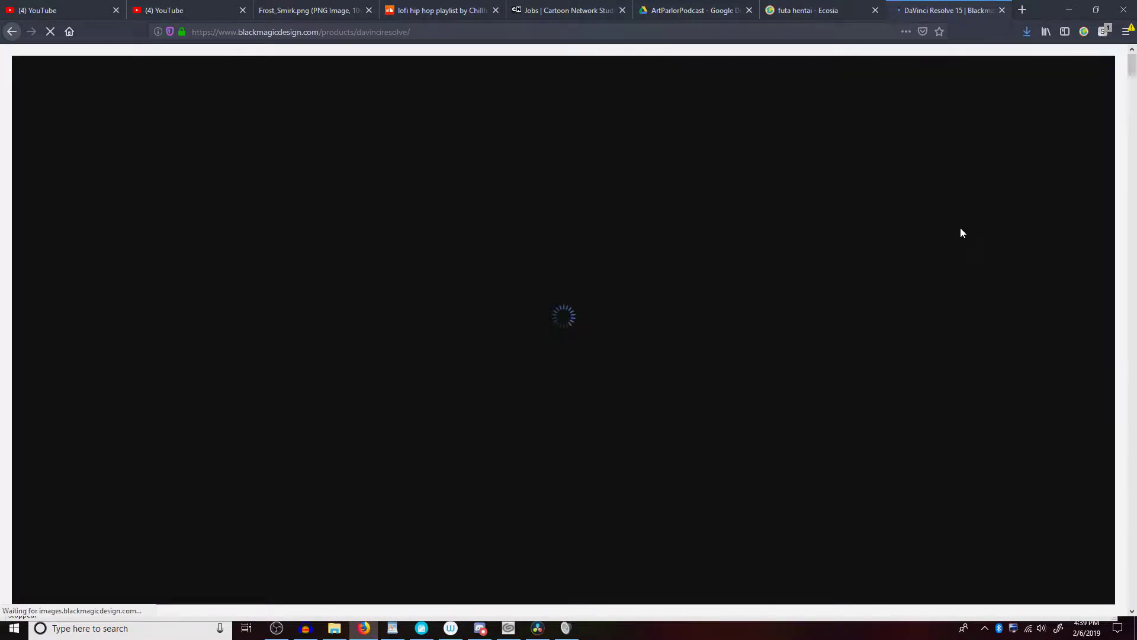
scroll(917, 218, "down", 12)
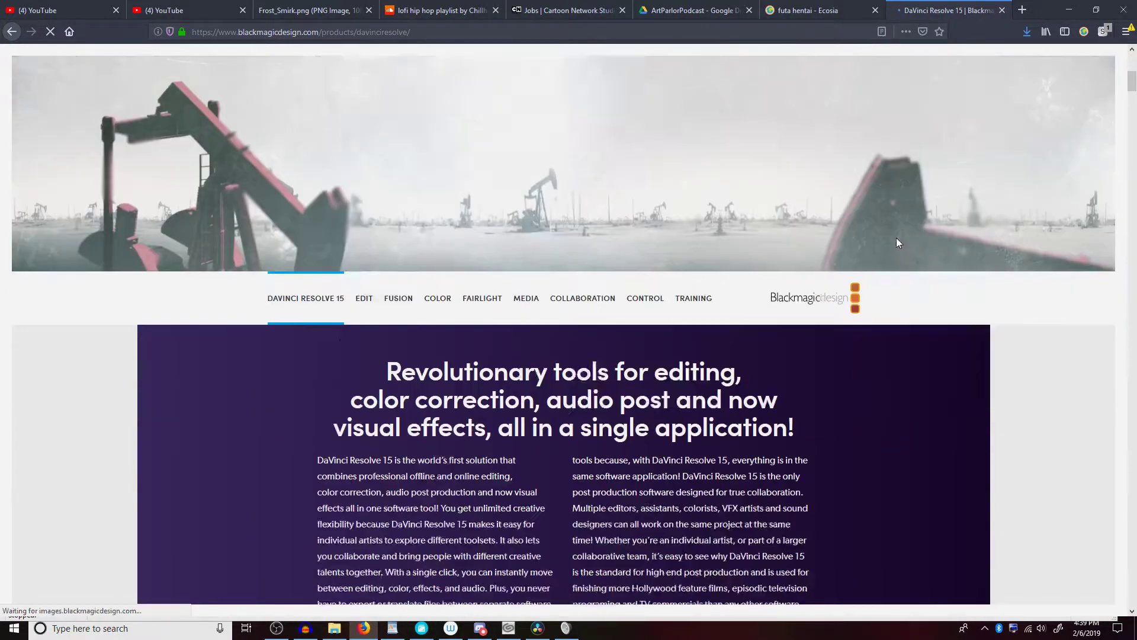
scroll(1007, 237, "down", 15)
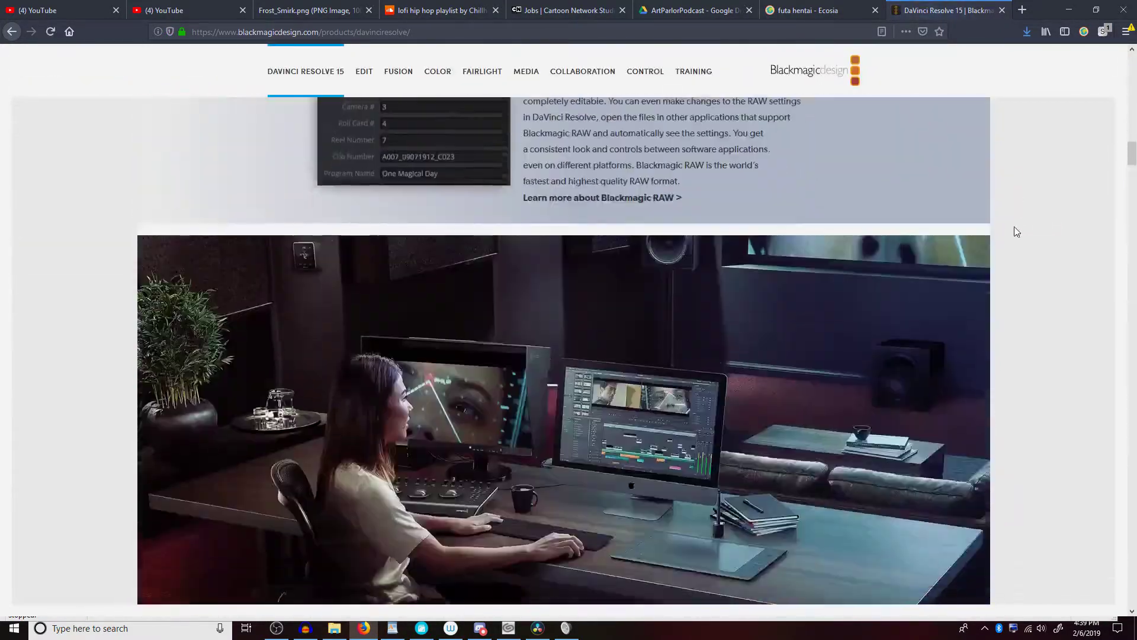
scroll(1015, 228, "down", 15)
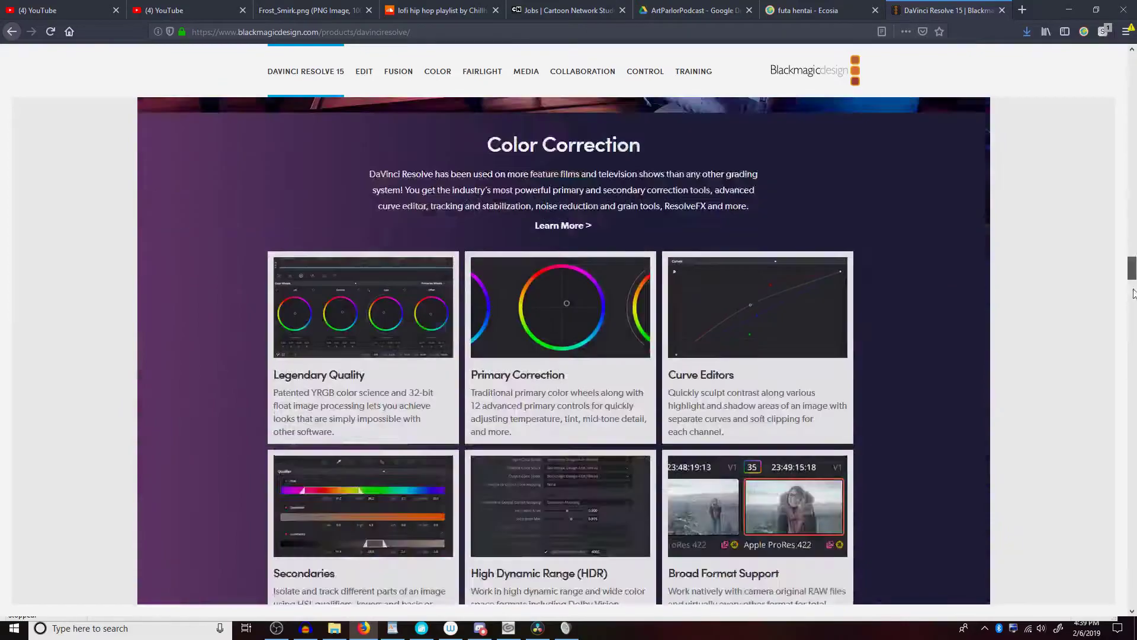
left_click_drag(1133, 293, 1088, 560)
scroll(746, 414, "down", 8)
scroll(483, 336, "up", 3)
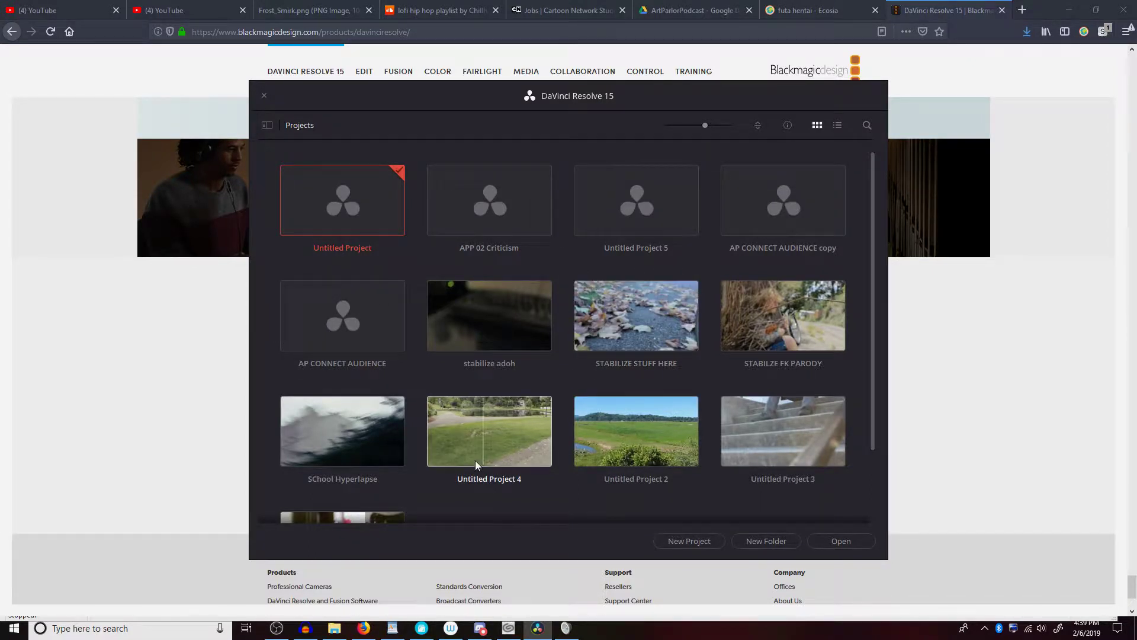
Step: Show the desktop and move the DaVinci Resolve Project Server shortcut to the open area below Google Drive
key("super+d")
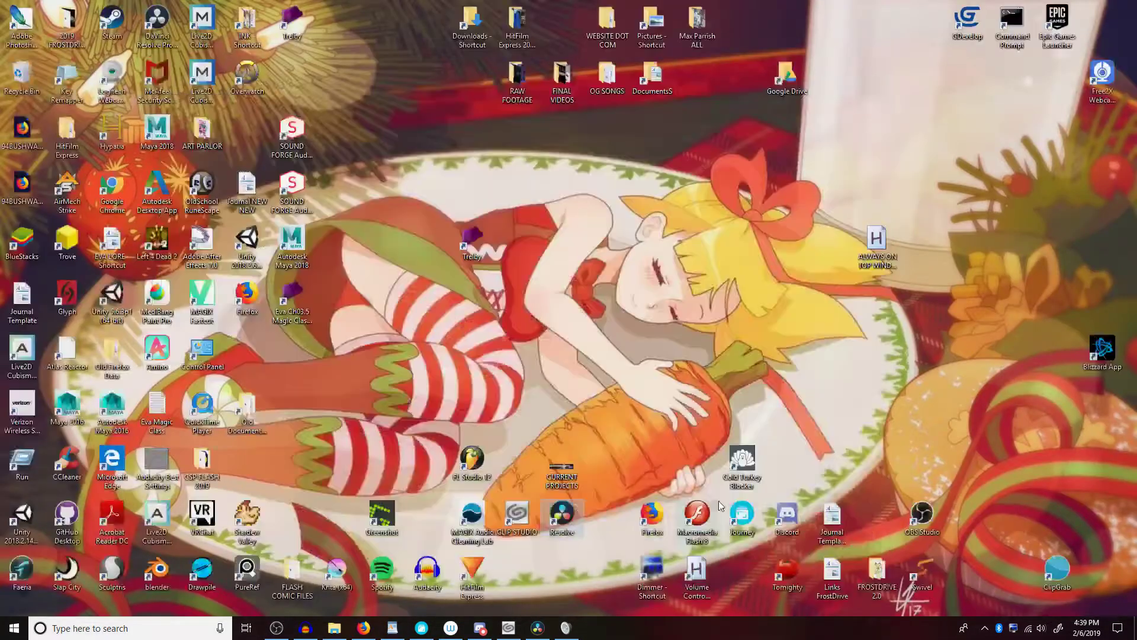
left_click(568, 522)
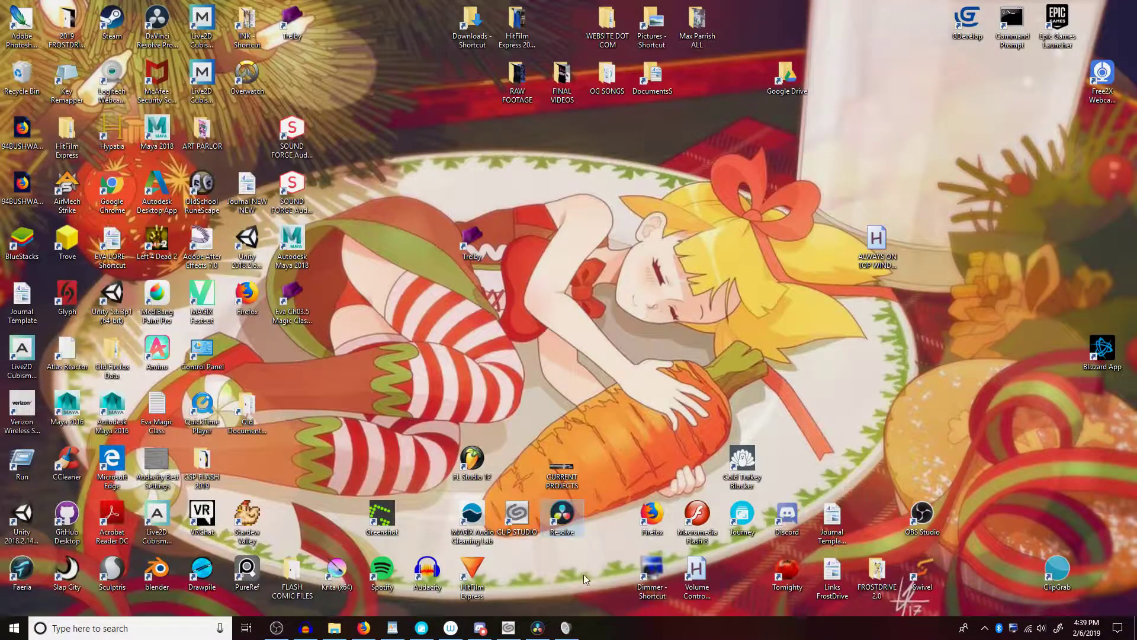
left_click(563, 519)
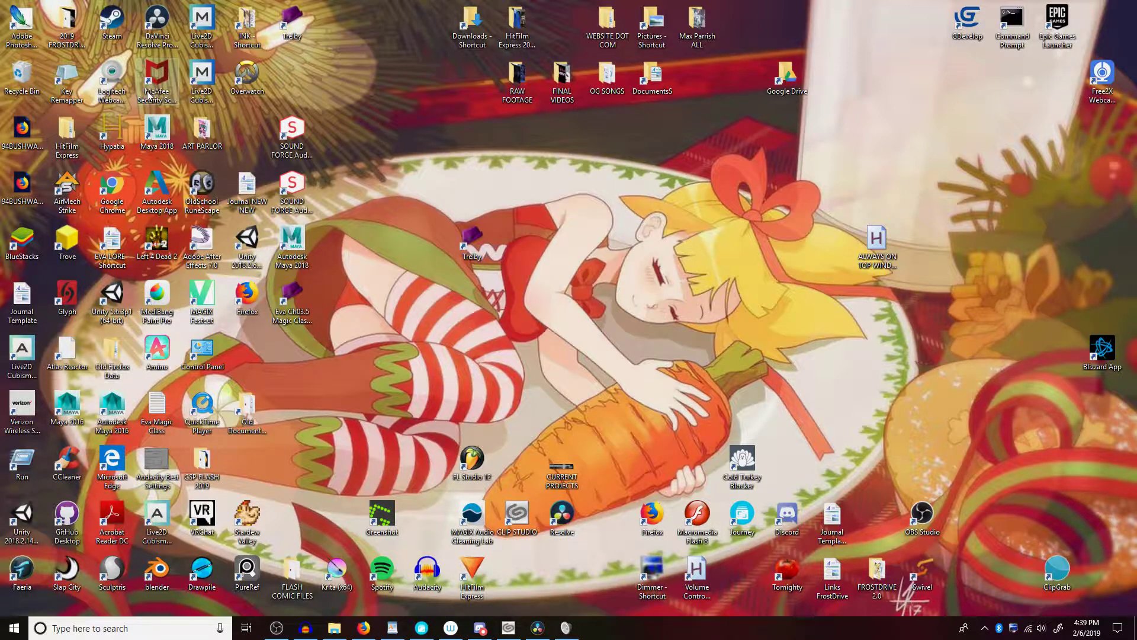
left_click_drag(153, 38, 607, 574)
left_click(607, 574)
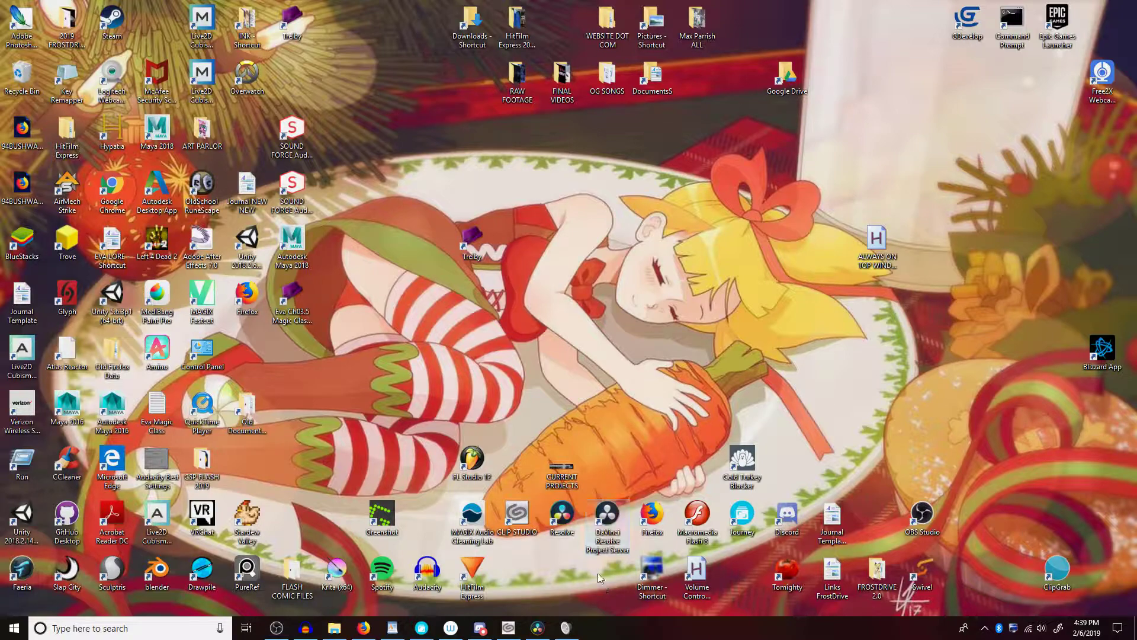
left_click_drag(625, 542, 806, 323)
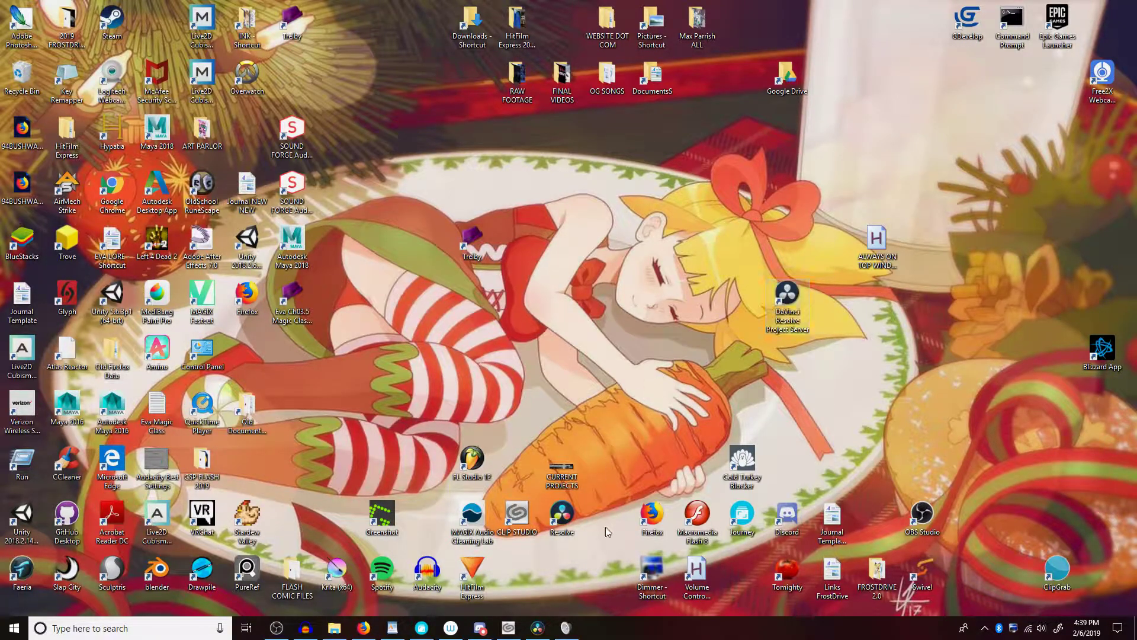
Step: Create a new DaVinci Resolve project named sdpoavj and close the Sound settings window
double_click(572, 524)
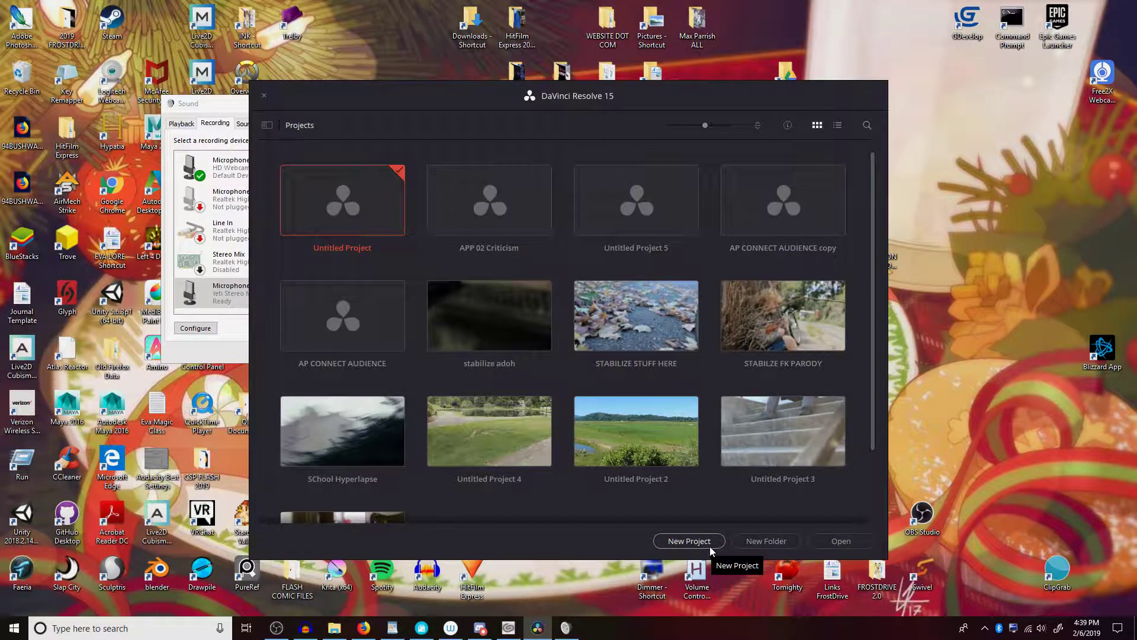
left_click(689, 541)
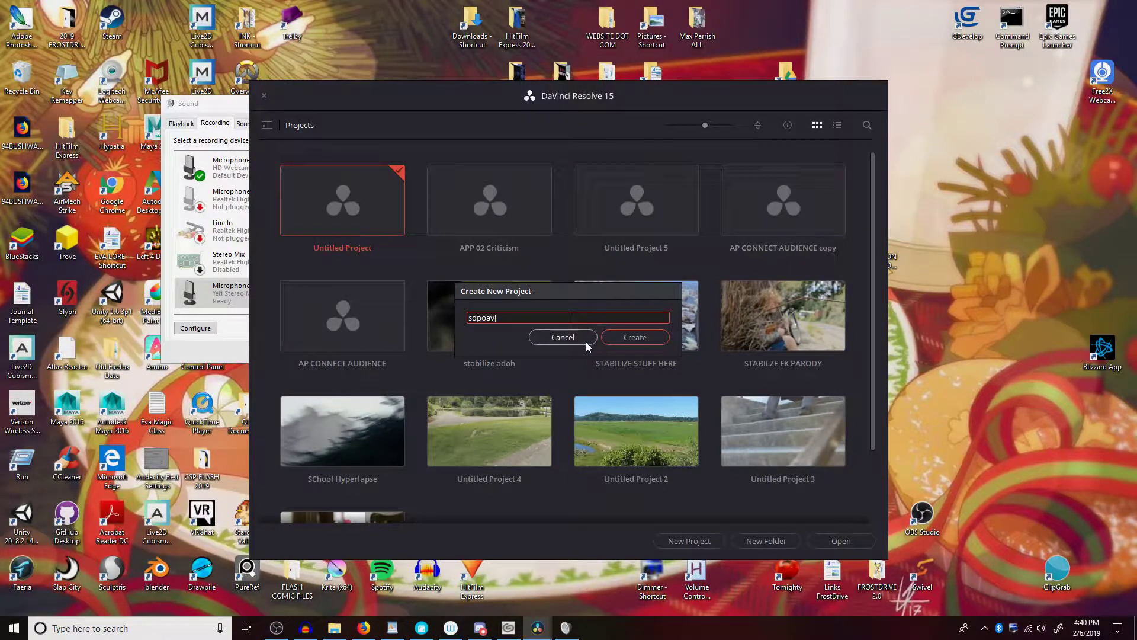
left_click(636, 340)
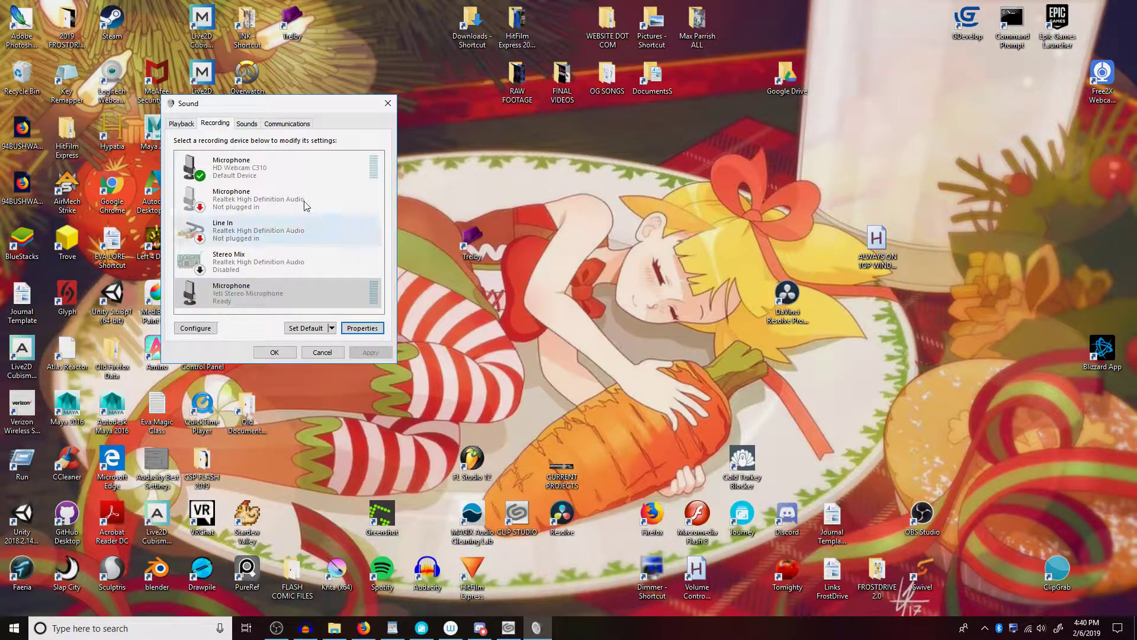
left_click(386, 103)
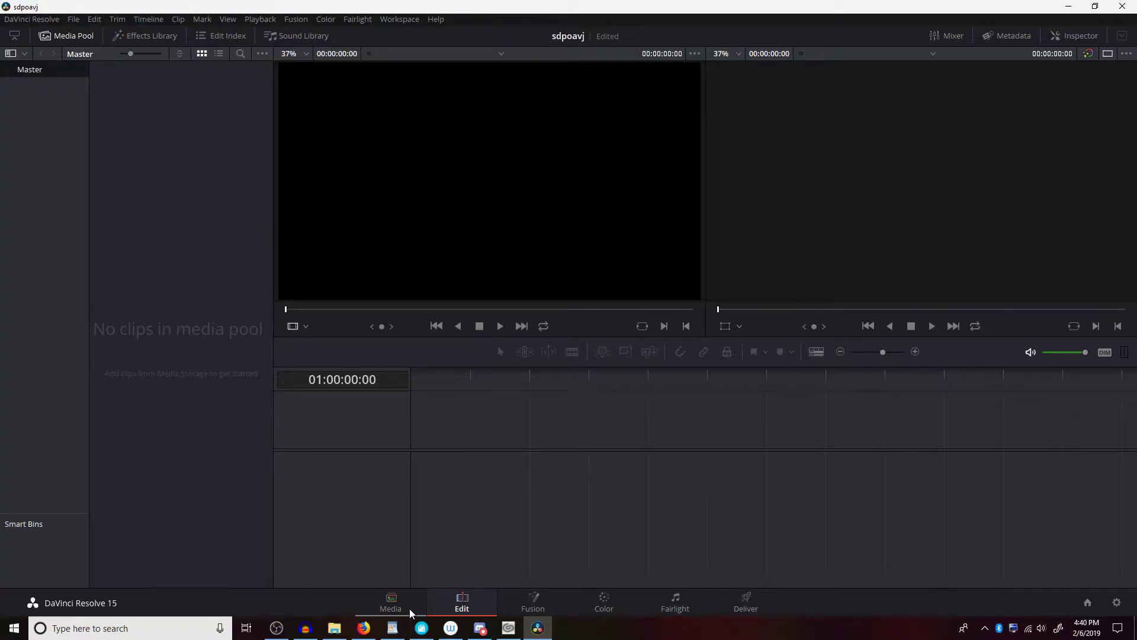
Step: In File Explorer, open the Ep03 Connect Audience folder inside ART PARLOR
left_click(335, 628)
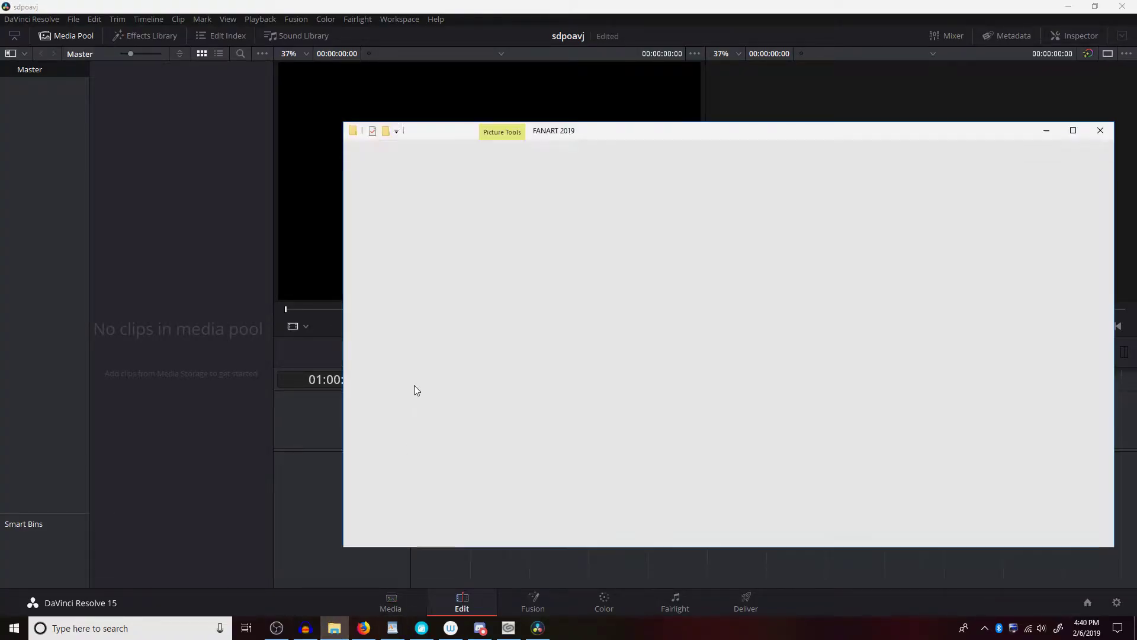
scroll(396, 386, "down", 2)
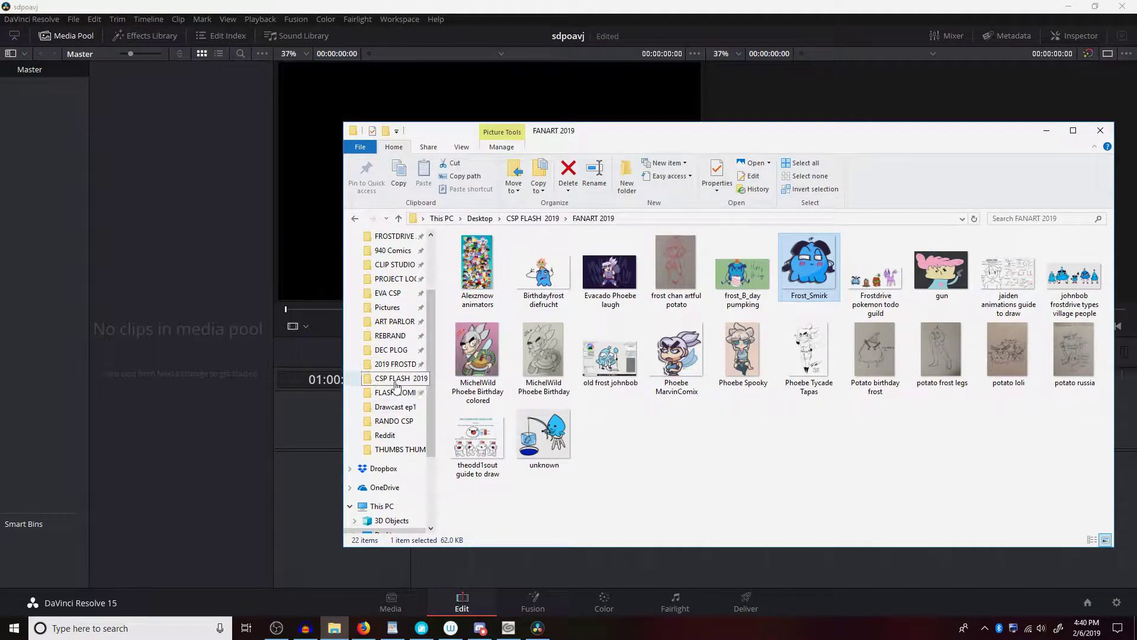
scroll(407, 350, "up", 2)
scroll(407, 351, "down", 1)
left_click(405, 364)
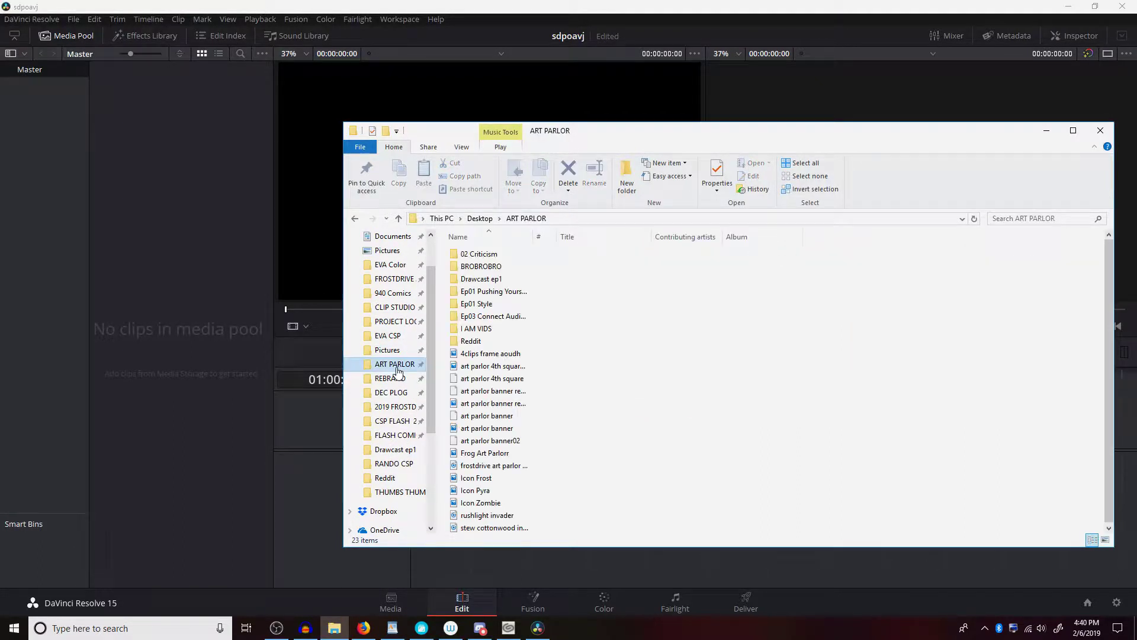
double_click(492, 317)
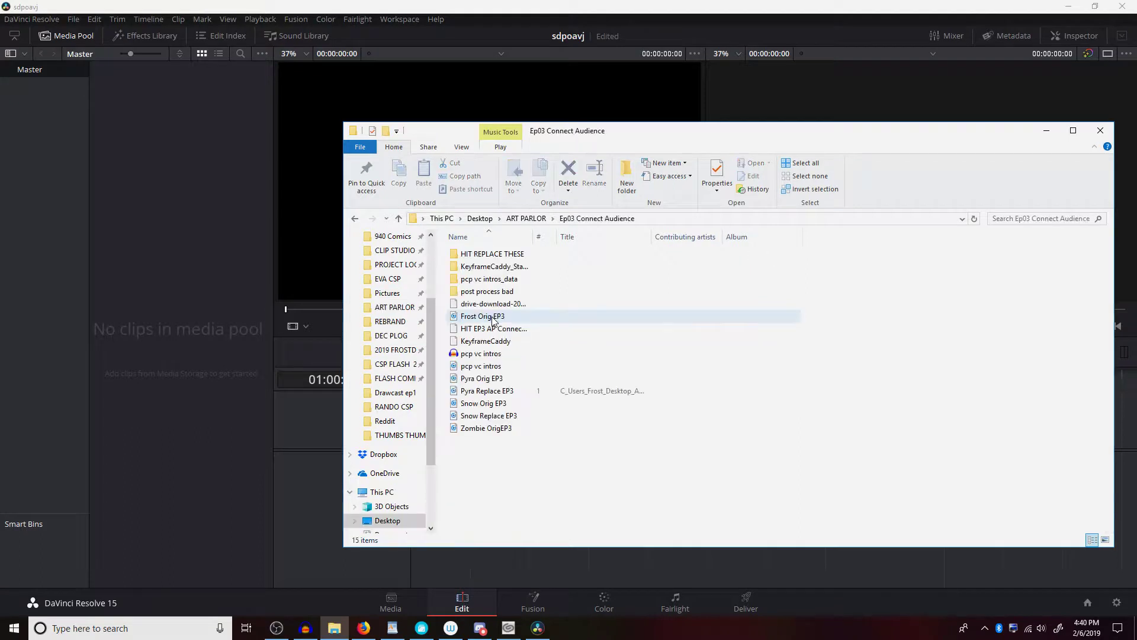
Step: Extract the drive-download archive directly into the Ep03 Connect Audience folder
left_click(496, 305)
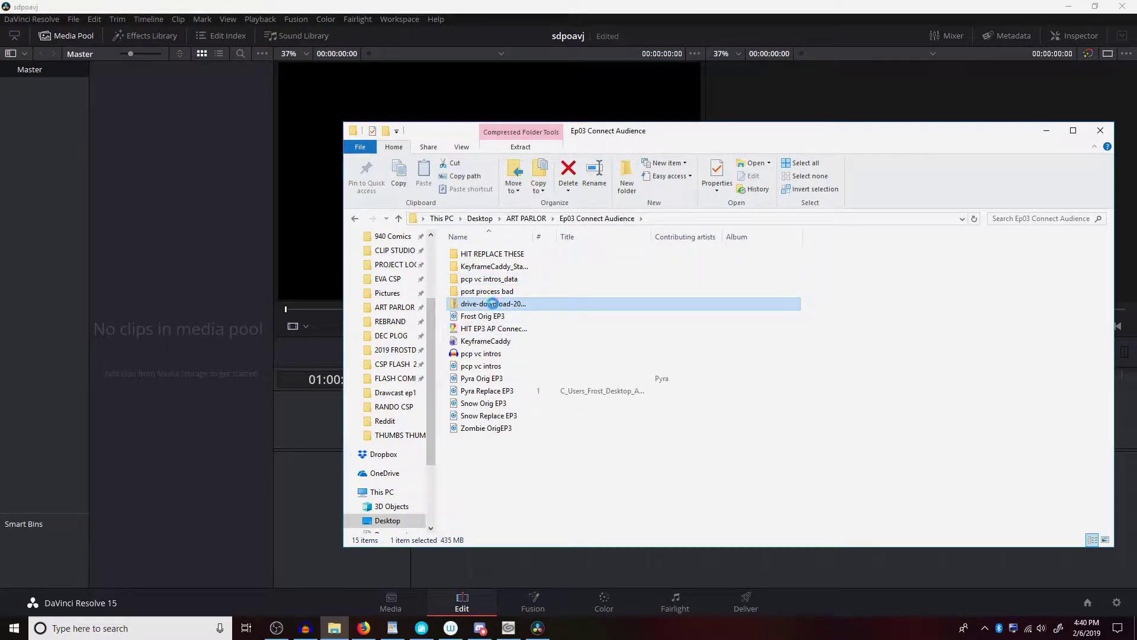
right_click(493, 303)
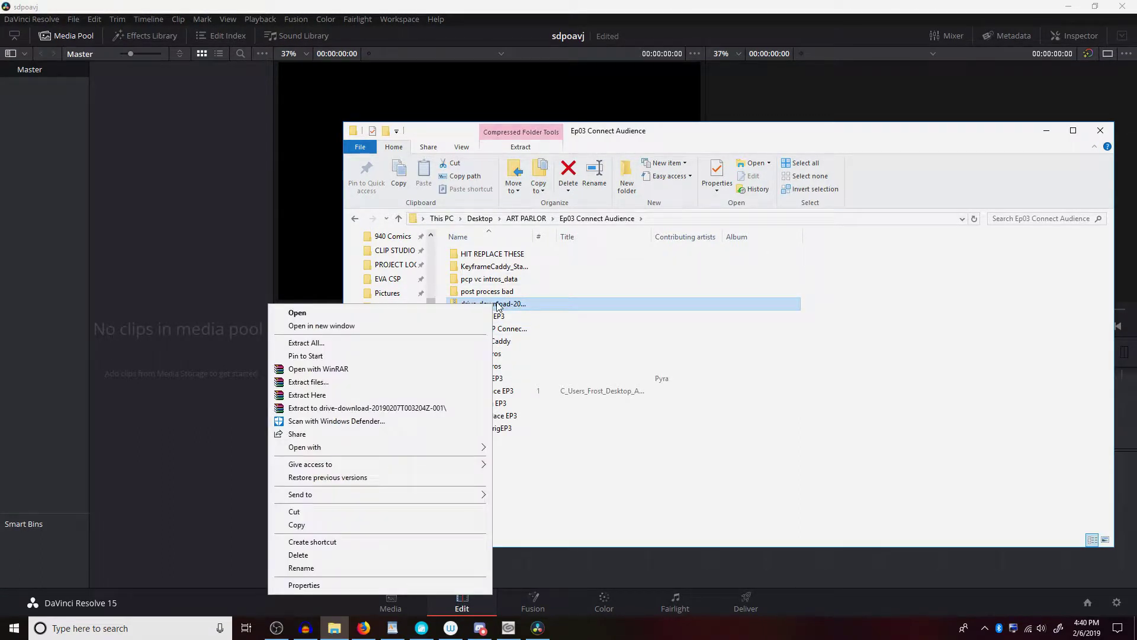
left_click(378, 389)
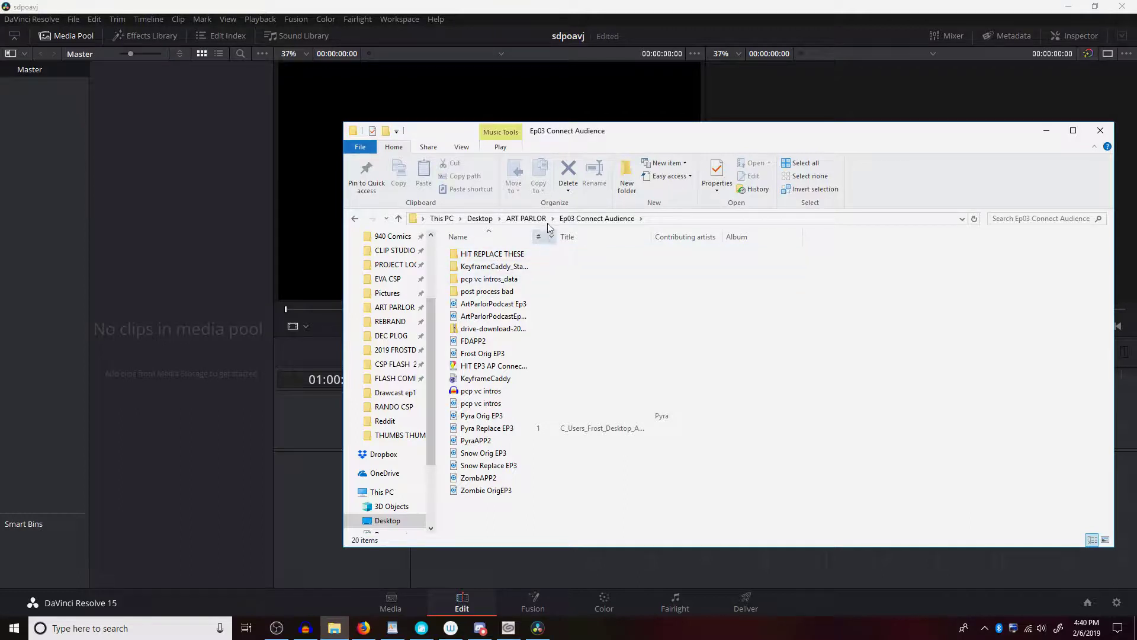
Step: Import 02 Frost Crit, 02 Pyra Crit and 02 Zombie Crit from ART PARLOR > 02 Criticism > REPLACE THESE into the Resolve media pool
left_click(486, 291)
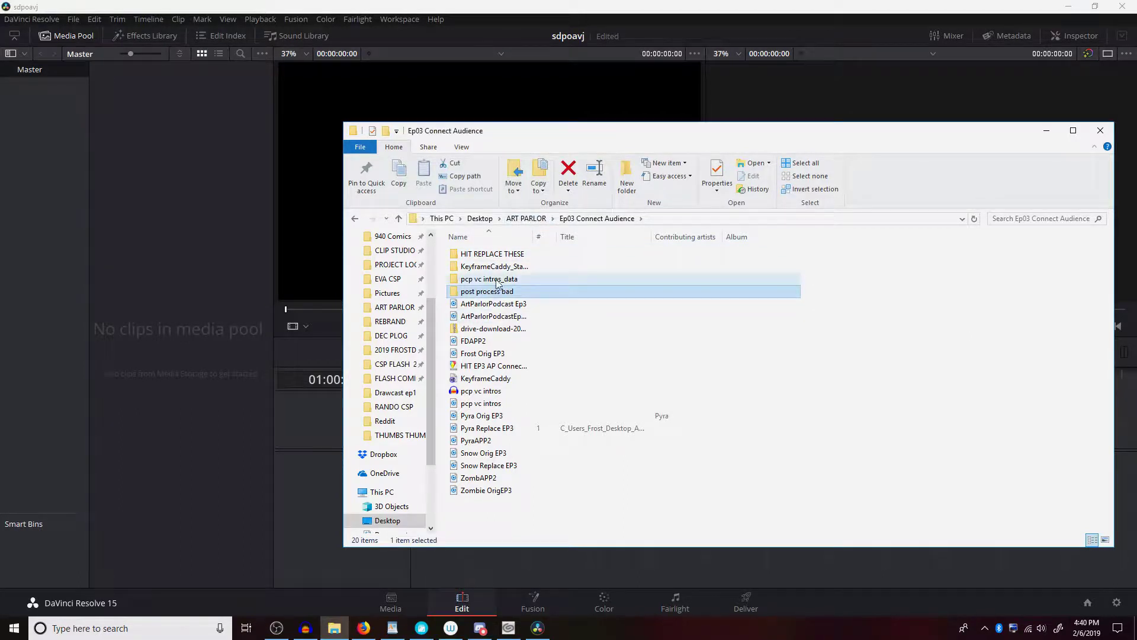
left_click(526, 218)
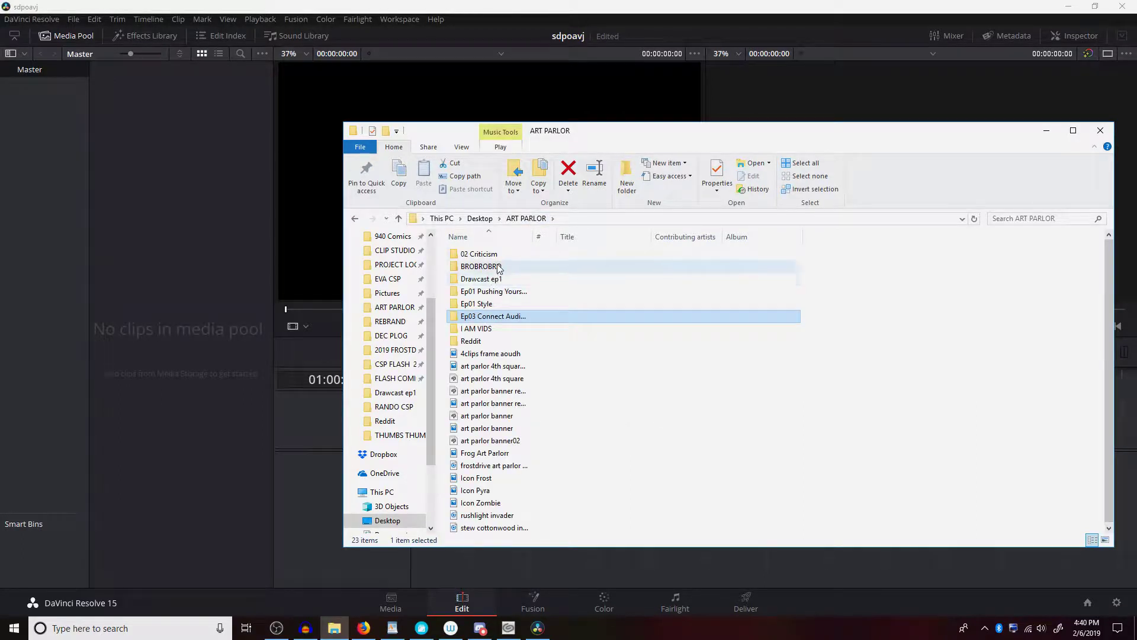
double_click(496, 255)
left_click_drag(519, 323, 483, 269)
left_click(489, 258)
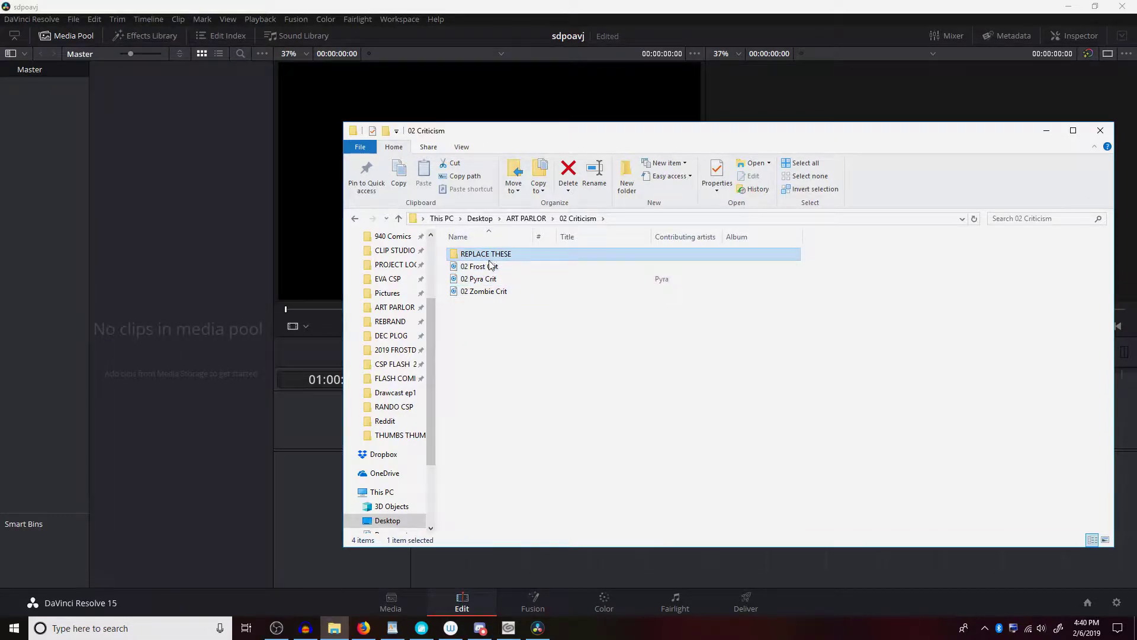
left_click(496, 309)
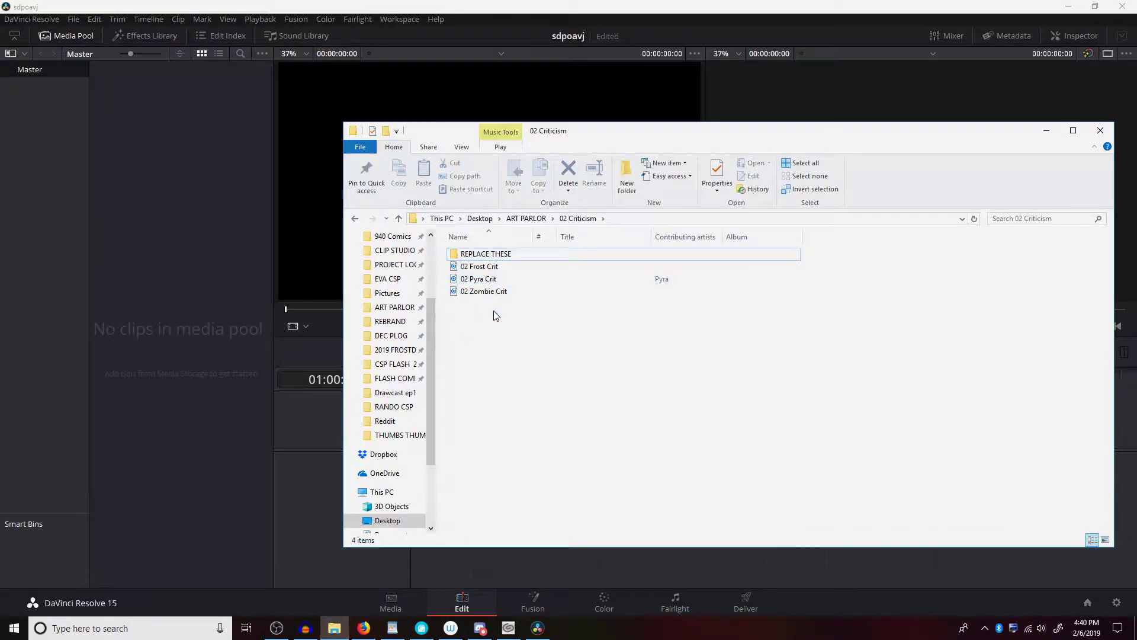
double_click(487, 256)
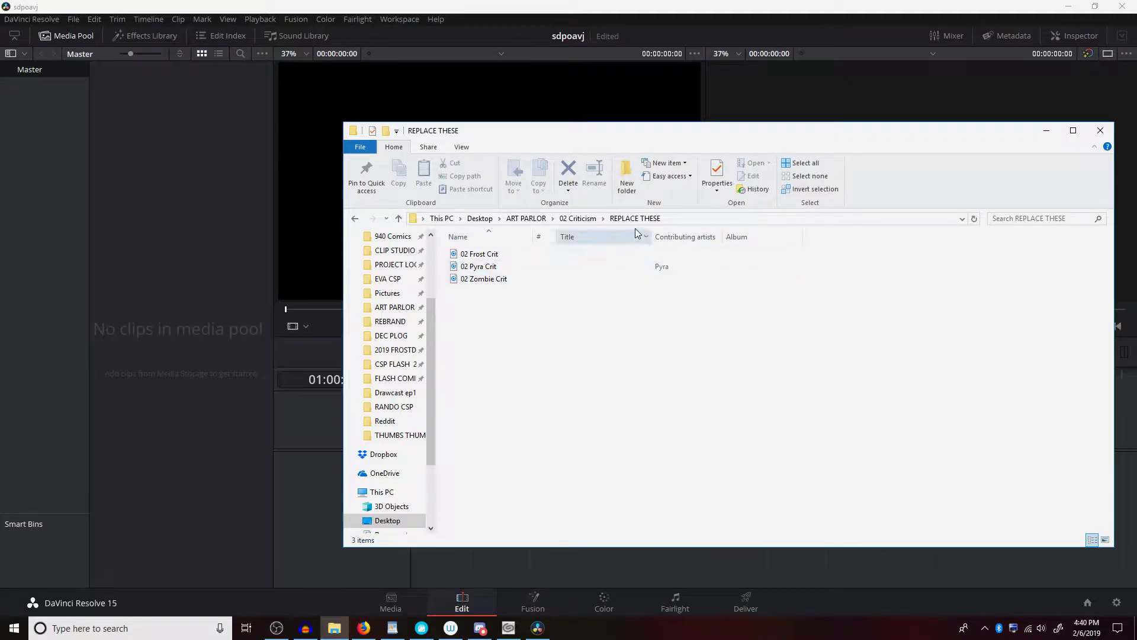
left_click_drag(528, 317, 178, 208)
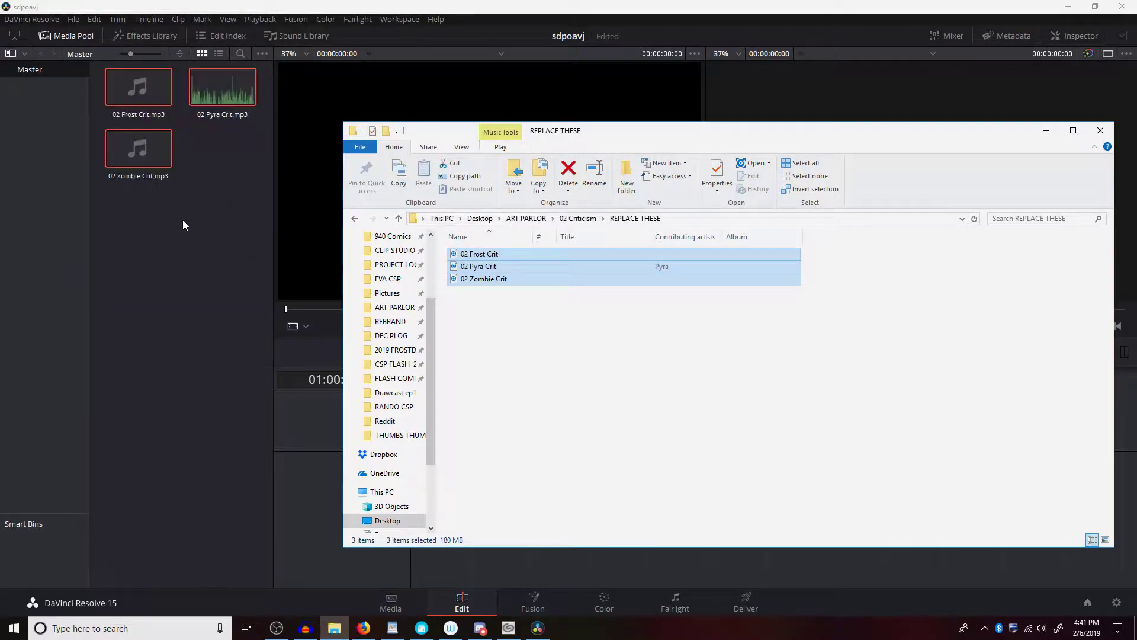
left_click(181, 213)
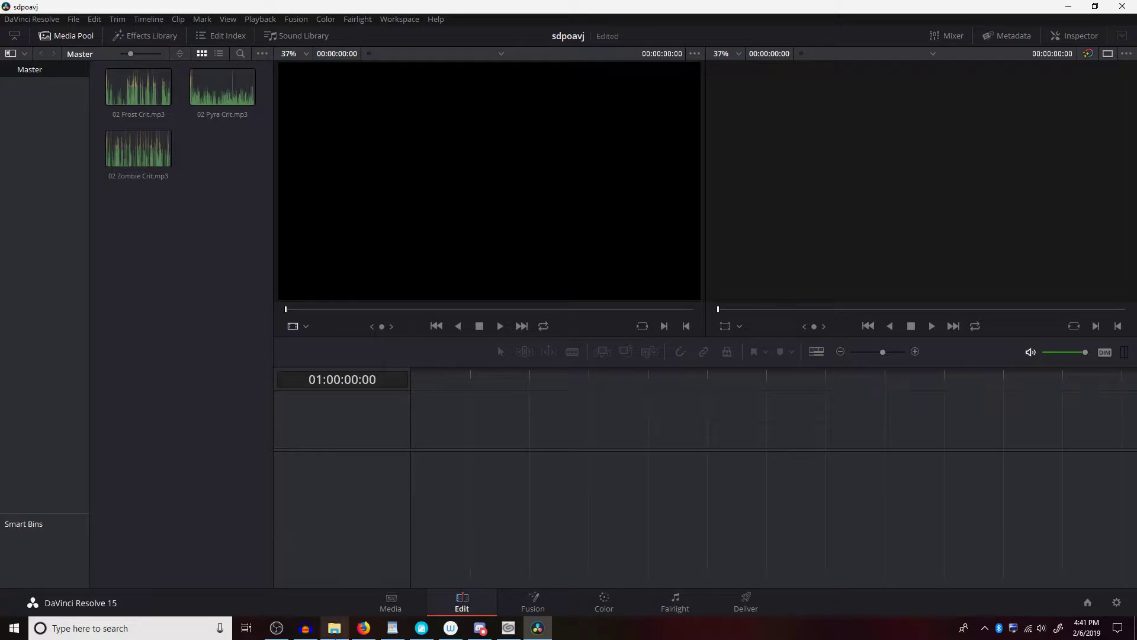
Step: Reselect the three Crit files in File Explorer, and select the 02 Frost Crit.mp3 clip in Resolve's media pool
left_click(334, 628)
left_click(553, 366)
left_click_drag(588, 323, 474, 249)
left_click(513, 339)
left_click_drag(508, 312, 455, 249)
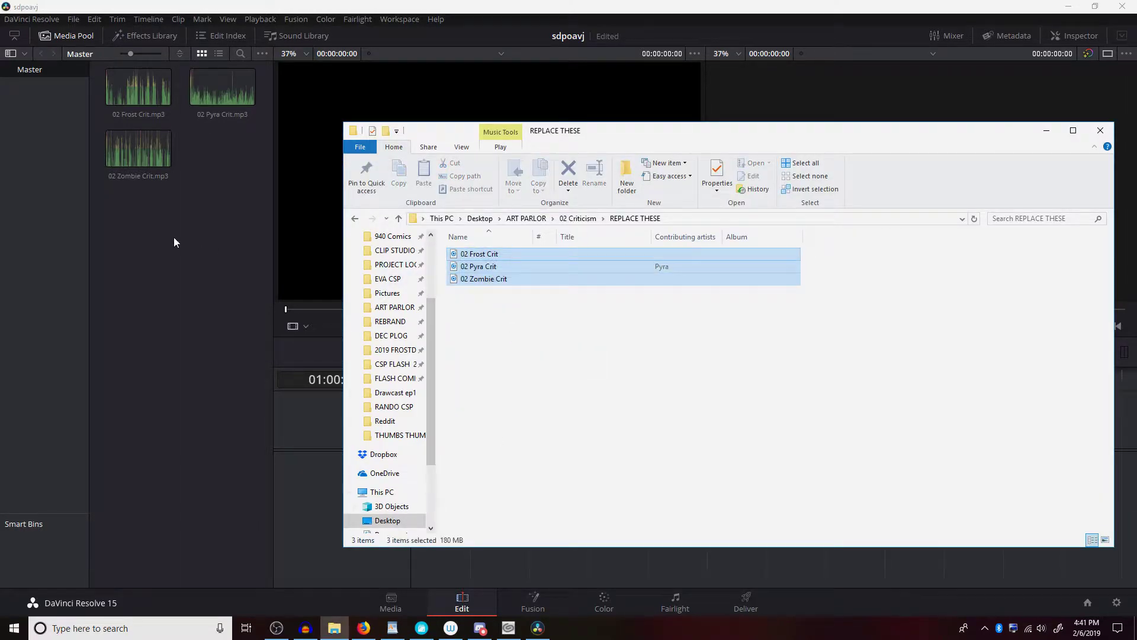
left_click(204, 163)
left_click(125, 97)
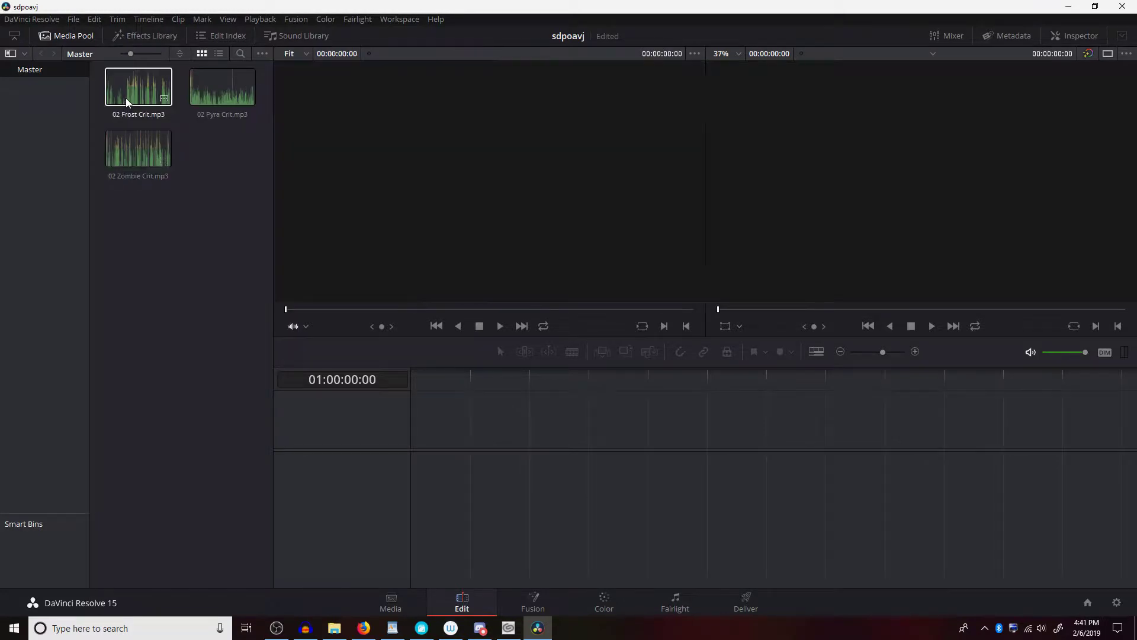
Step: Place 02 Frost Crit.mp3 at the timeline's start, and add a stereo audio track holding 02 Zombie Crit.mp3 below it
left_click_drag(127, 84, 461, 439)
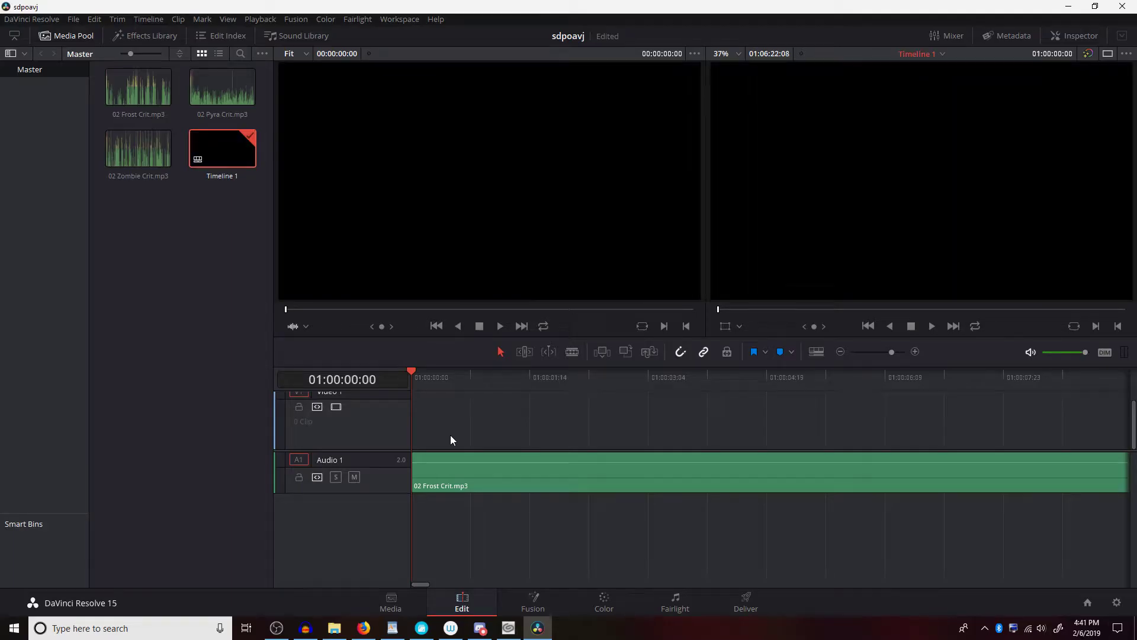
left_click_drag(130, 147, 403, 404)
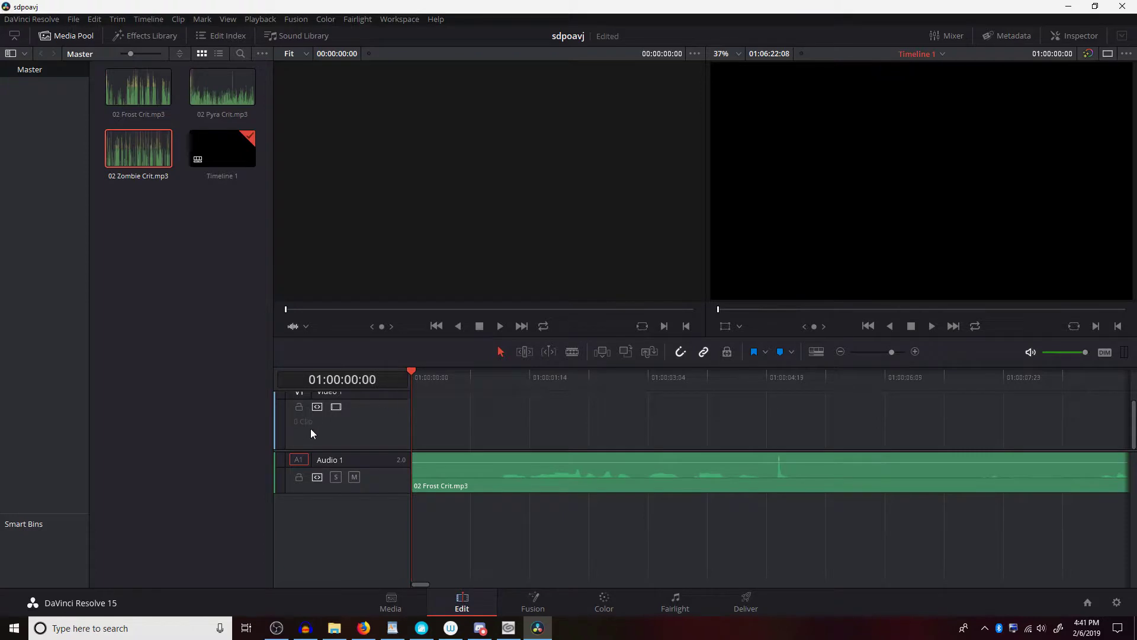
right_click(381, 478)
mouse_move(422, 489)
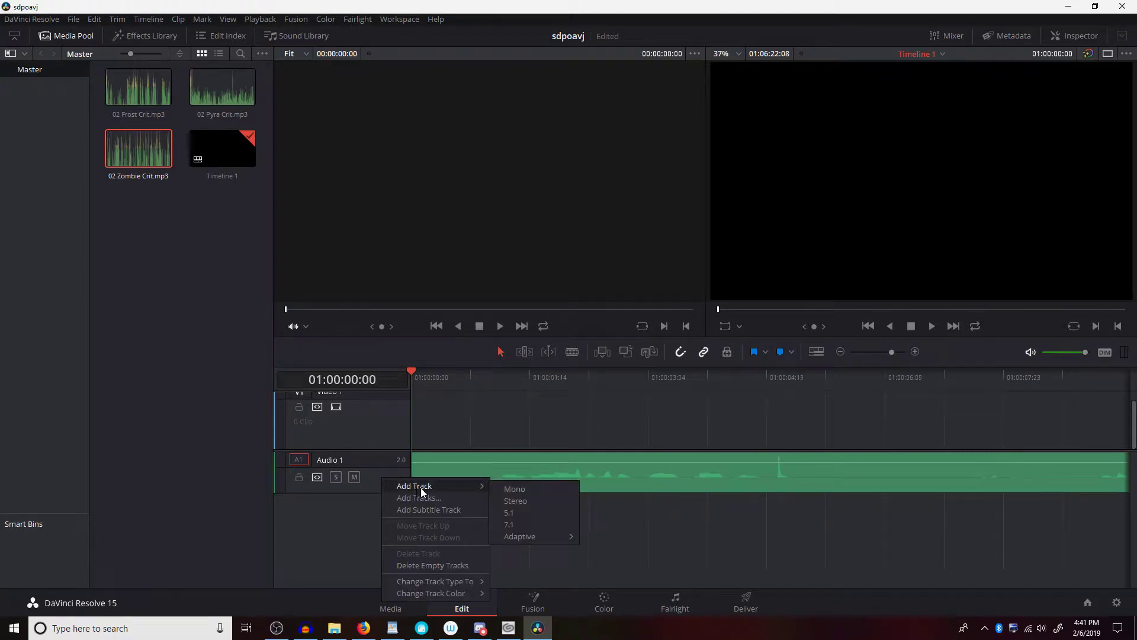
left_click(510, 501)
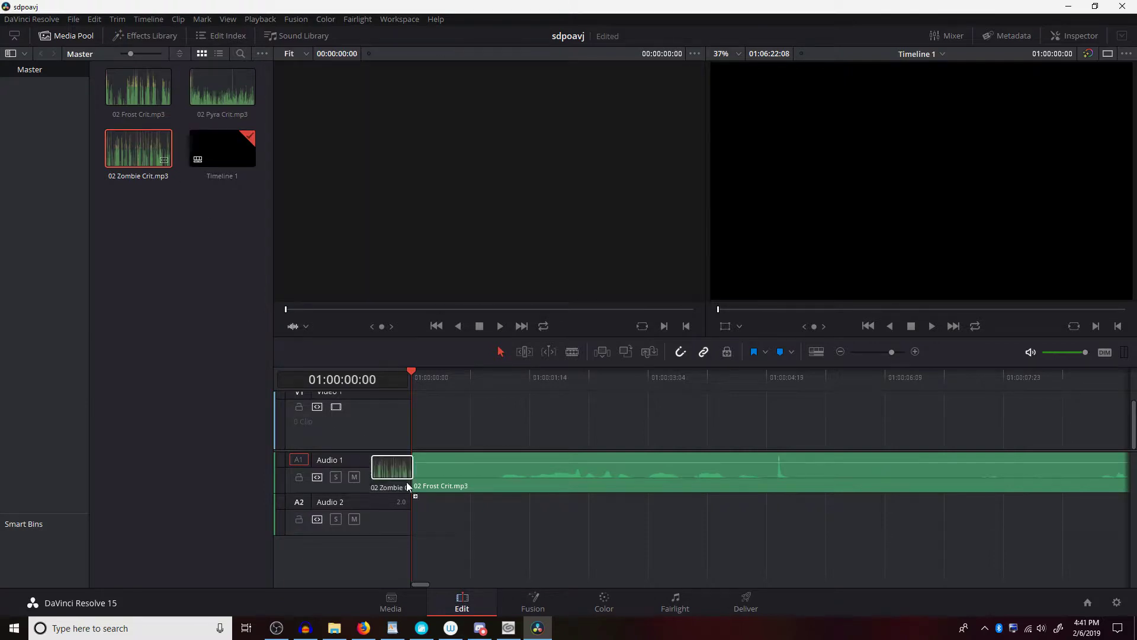
left_click_drag(407, 481, 416, 525)
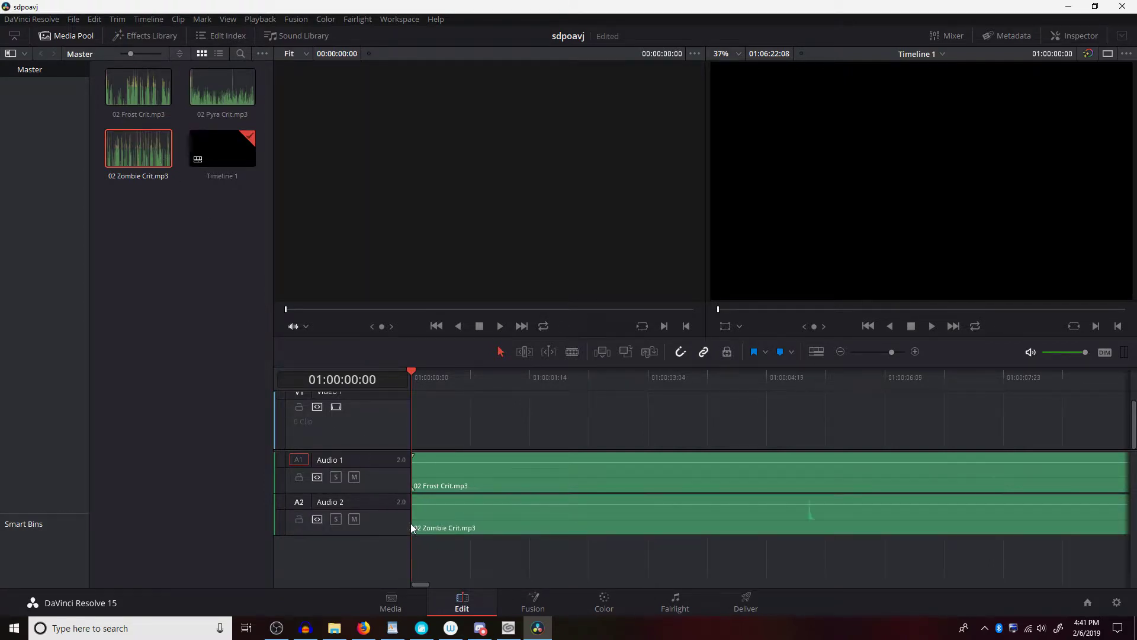
Step: Add a third stereo audio track and place 02 Pyra Crit.mp3 at its start
right_click(377, 523)
mouse_move(428, 410)
left_click(536, 421)
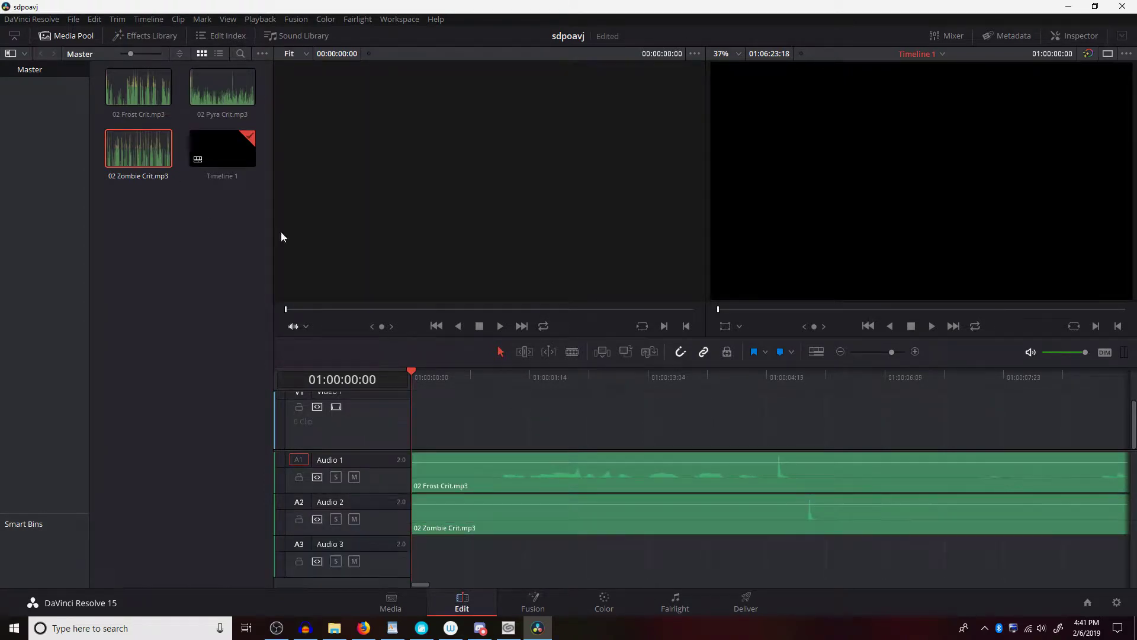
left_click_drag(222, 87, 499, 566)
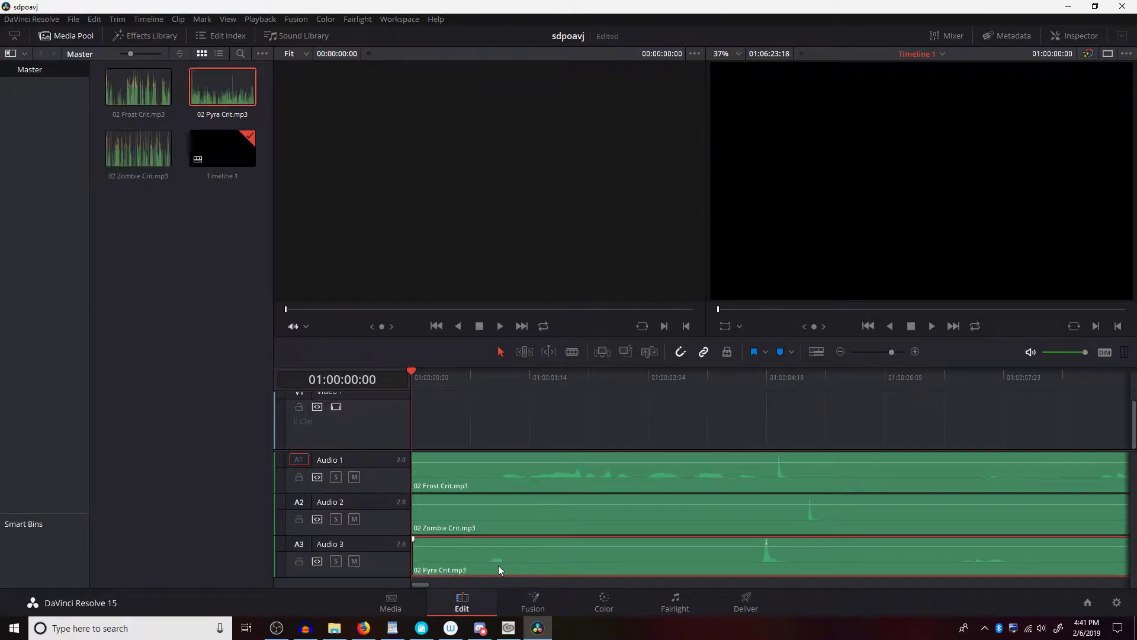
Step: Set the clip color of 02 Pyra Crit.mp3 on the timeline to Pink
right_click(498, 565)
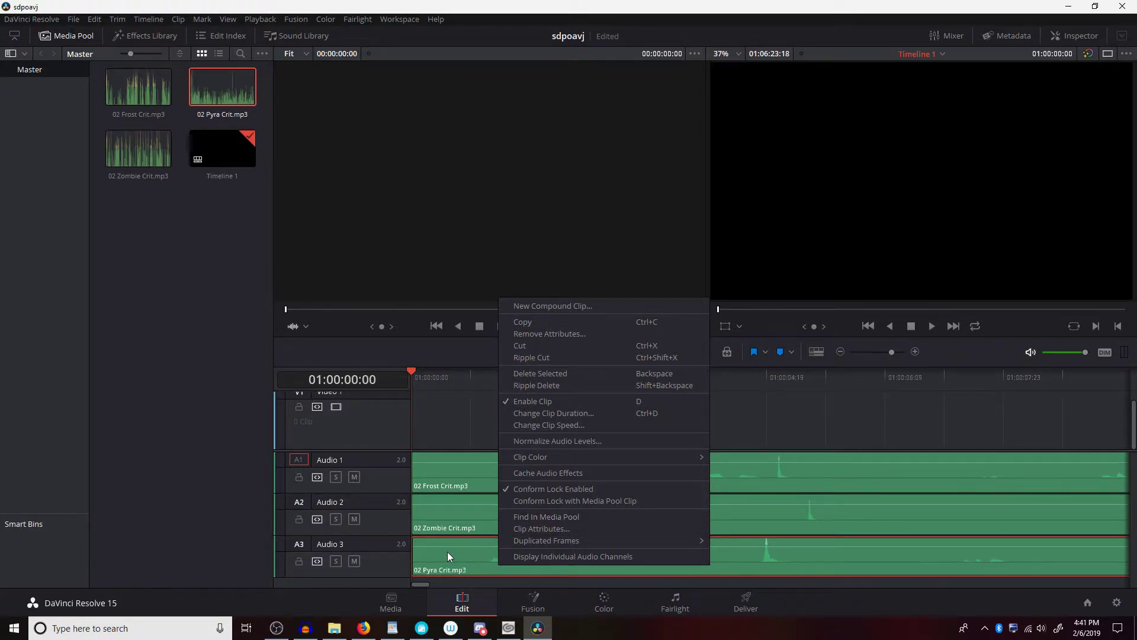
mouse_move(558, 456)
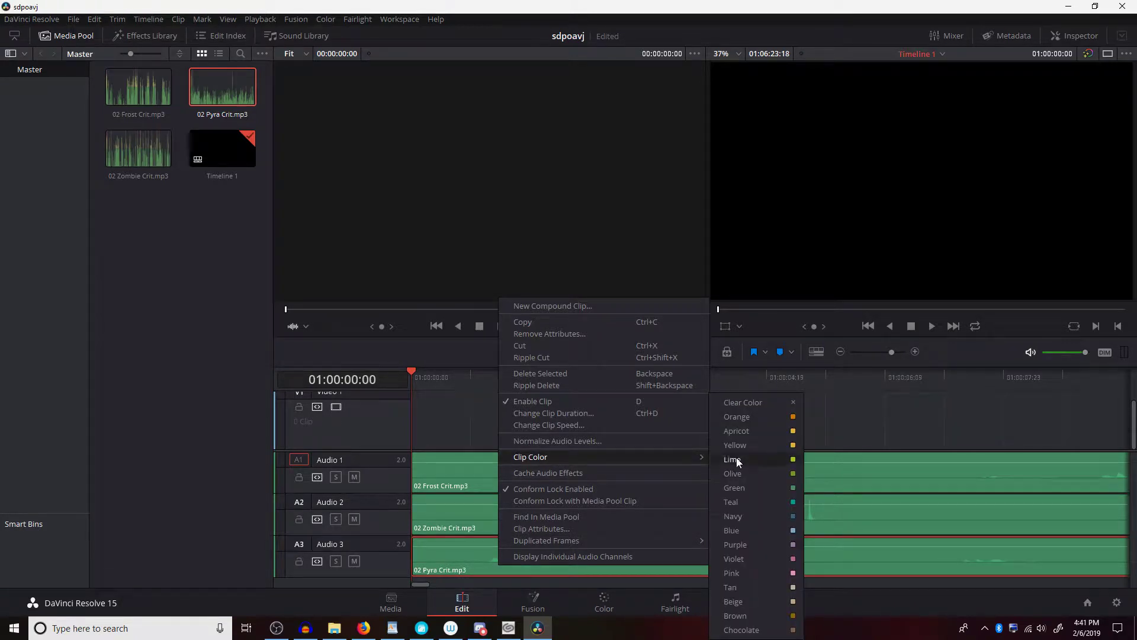
left_click(748, 571)
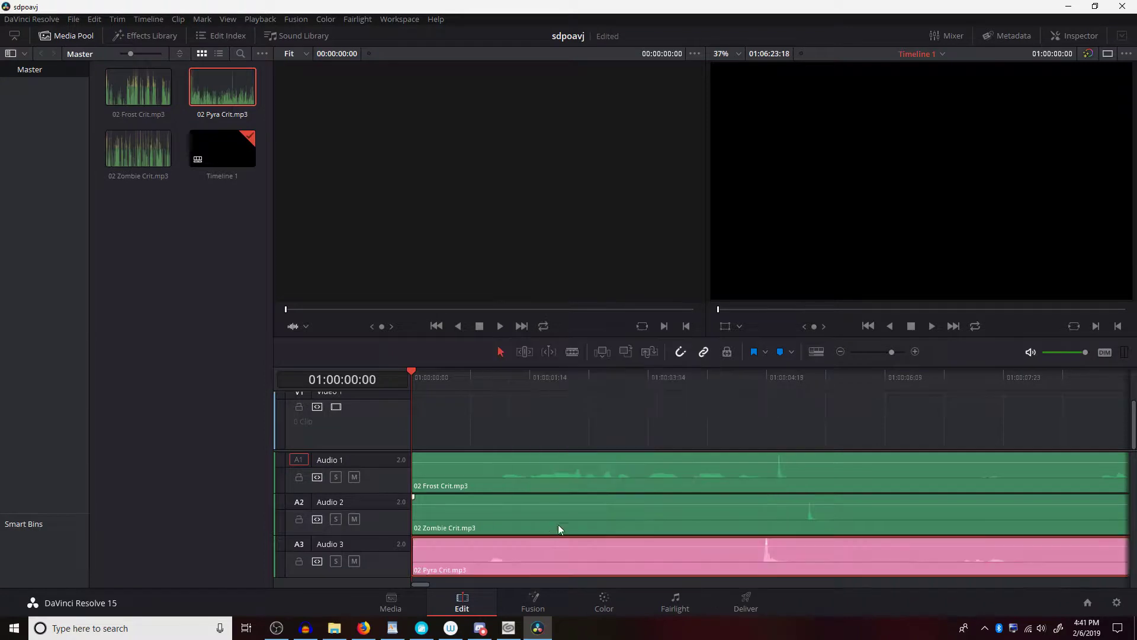
Step: Set the clip color of 02 Frost Crit.mp3 on the timeline to Teal
right_click(508, 505)
mouse_move(715, 397)
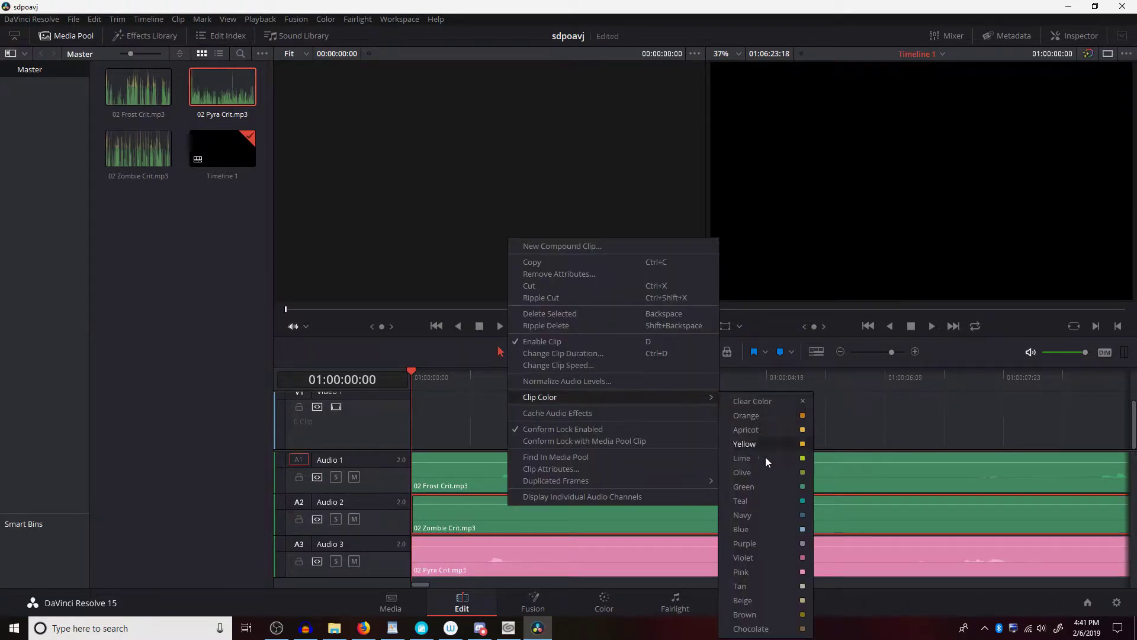
right_click(442, 468)
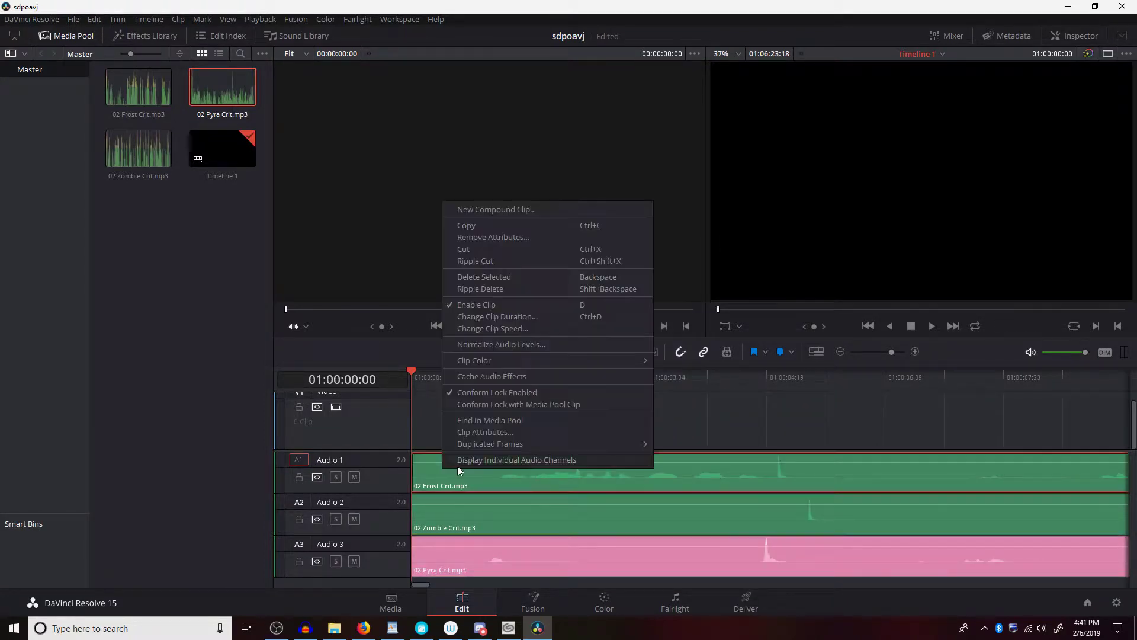
mouse_move(521, 360)
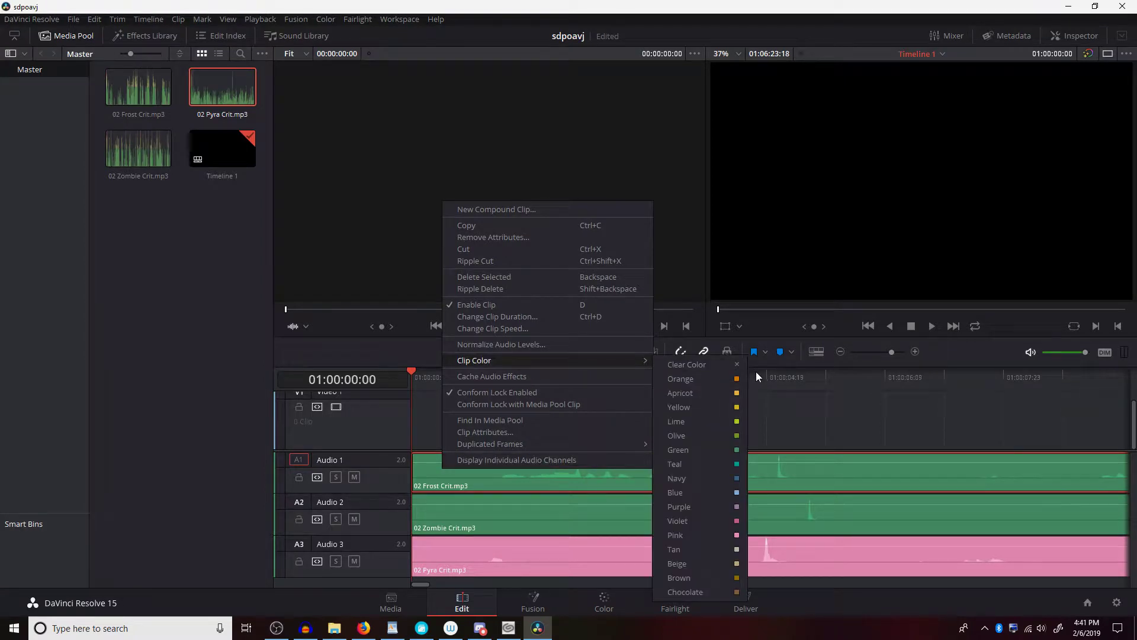
left_click(702, 464)
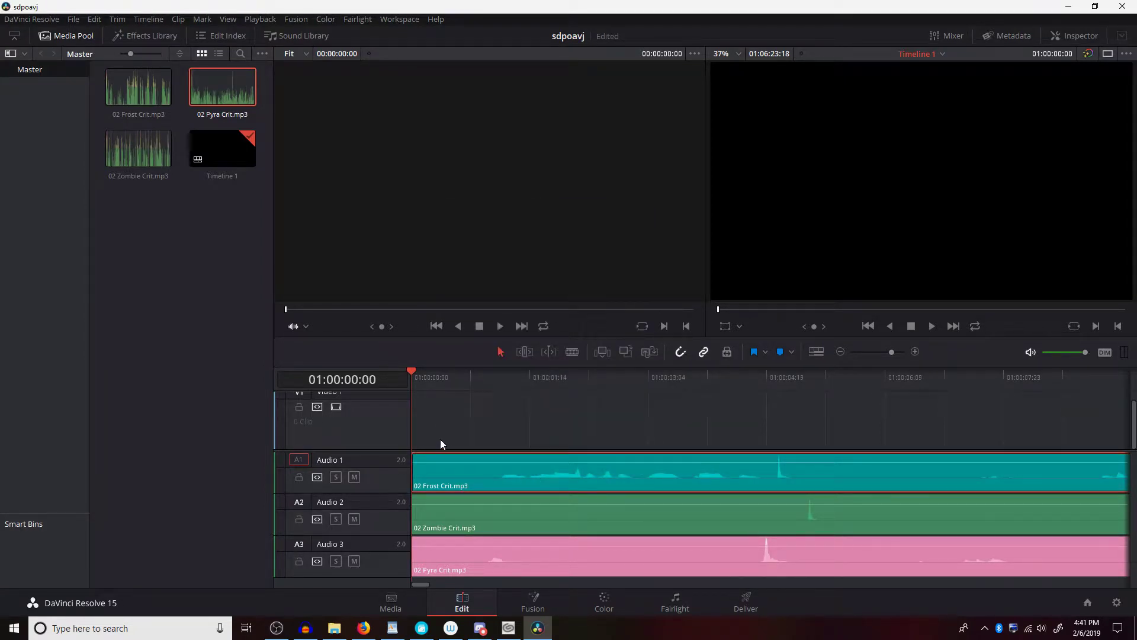
left_click(496, 515)
left_click(517, 567)
left_click(485, 427)
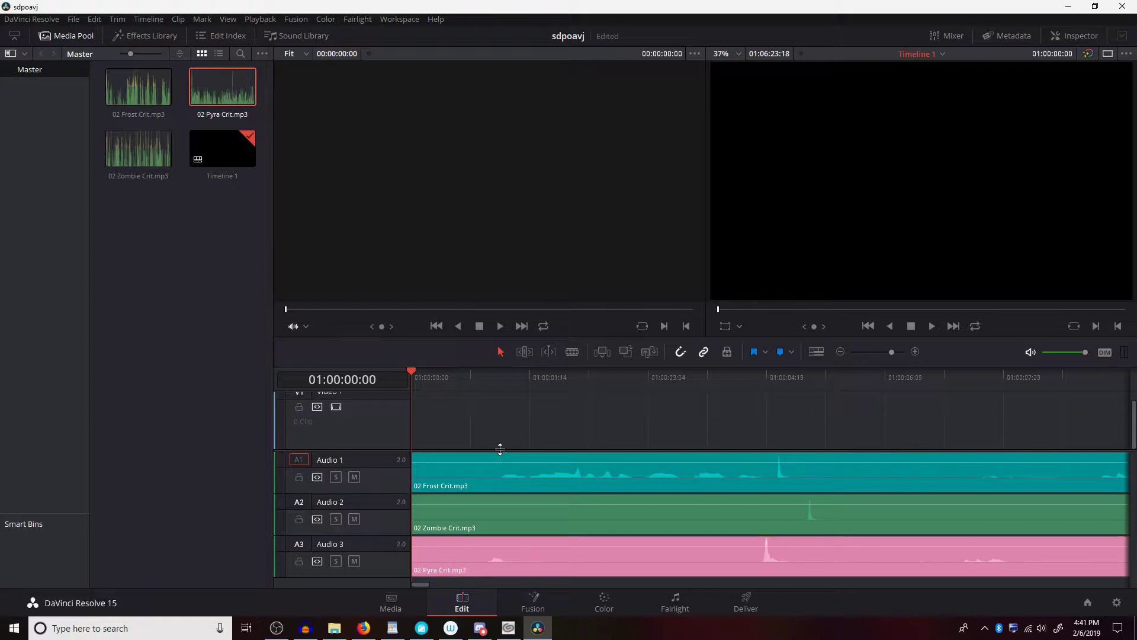
scroll(474, 427, "up", 1)
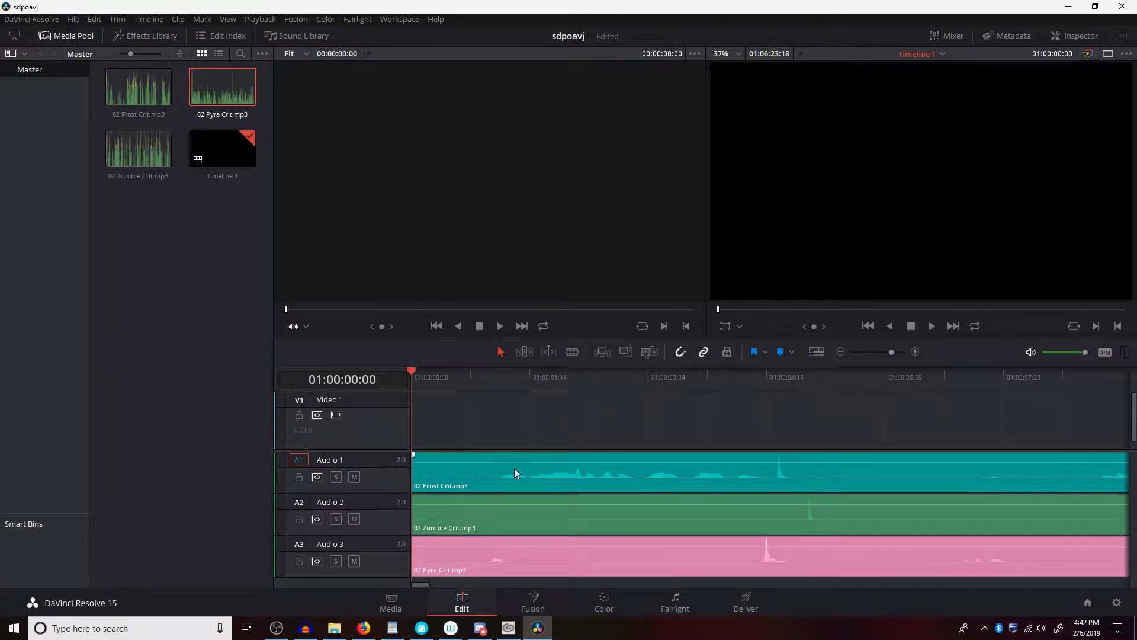
Step: Park the playhead at 01:00:01:05, and try shifting the 02 Zombie Crit clip later than the other two clips
left_click(501, 382)
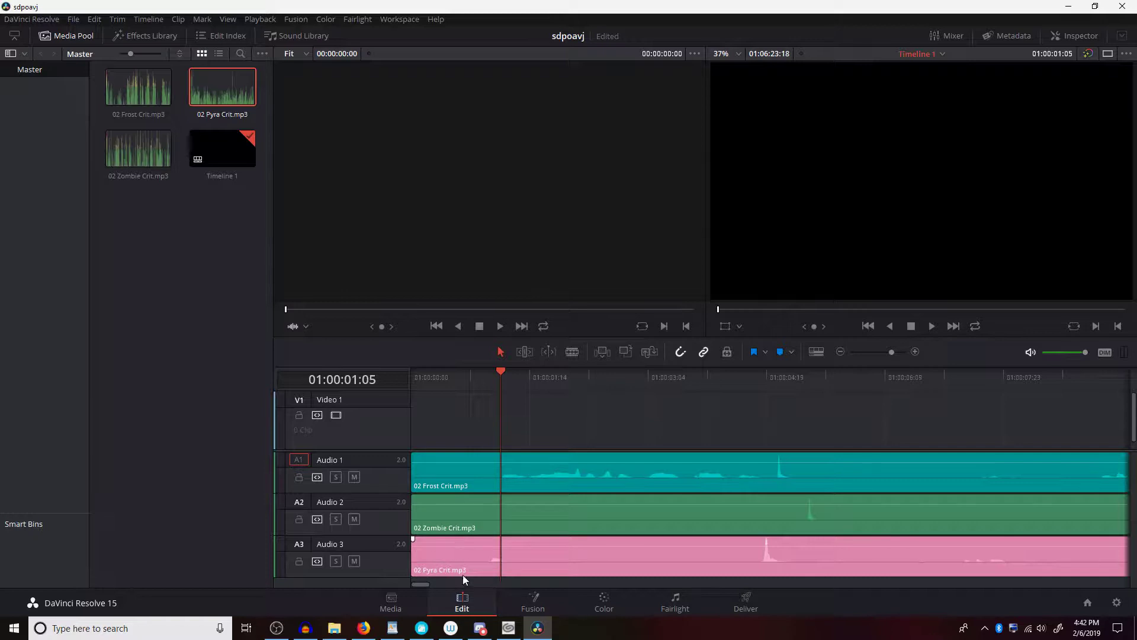
mouse_move(457, 517)
left_mouse_down()
mouse_move(521, 517)
mouse_move(471, 508)
left_mouse_up()
left_click(450, 506)
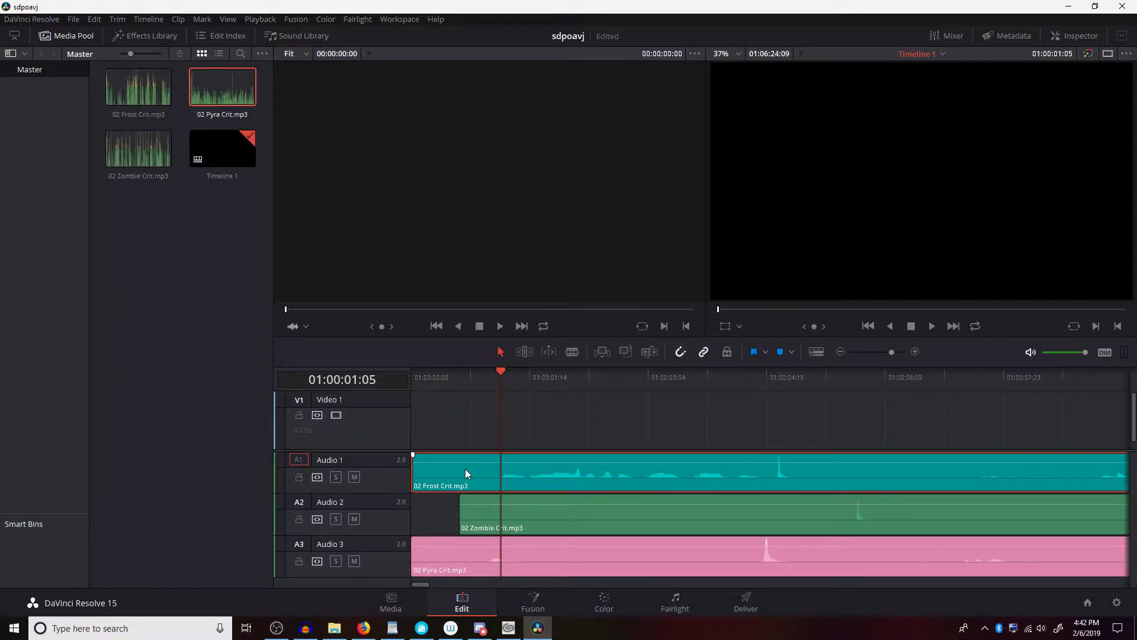
left_click_drag(535, 514, 484, 520)
left_click(498, 424)
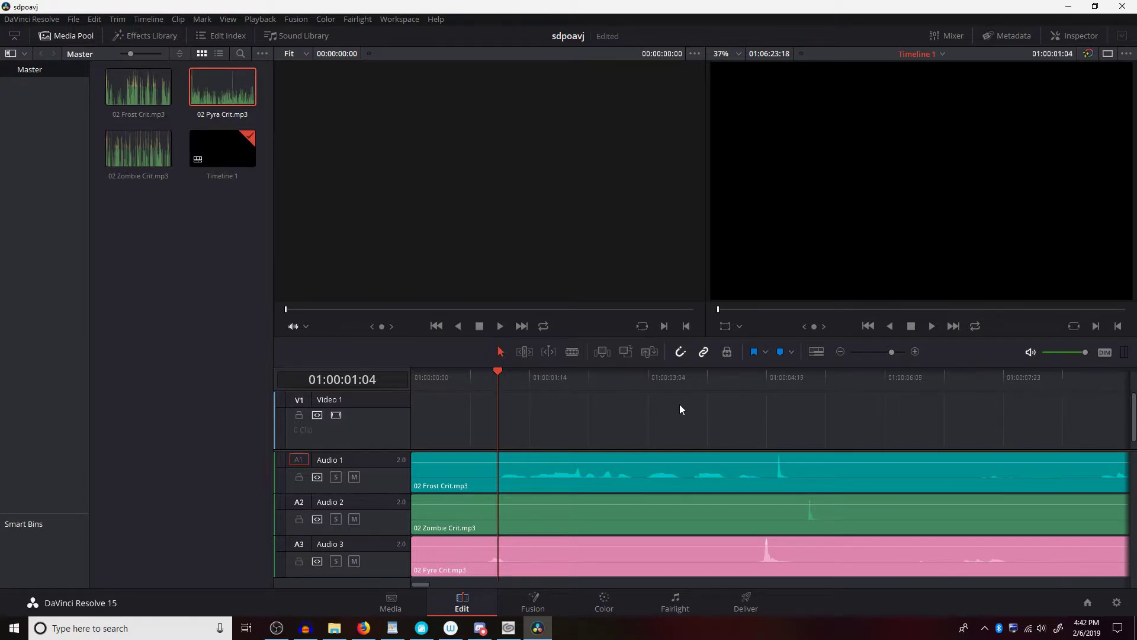
Step: Try offsetting the 02 Zombie Crit and 02 Pyra Crit clips individually, and undo the last shift
left_click_drag(641, 516, 668, 517)
left_click(674, 428)
left_click_drag(519, 511, 496, 517)
left_click(481, 481)
left_click_drag(636, 419, 535, 519)
left_click_drag(513, 556, 539, 556)
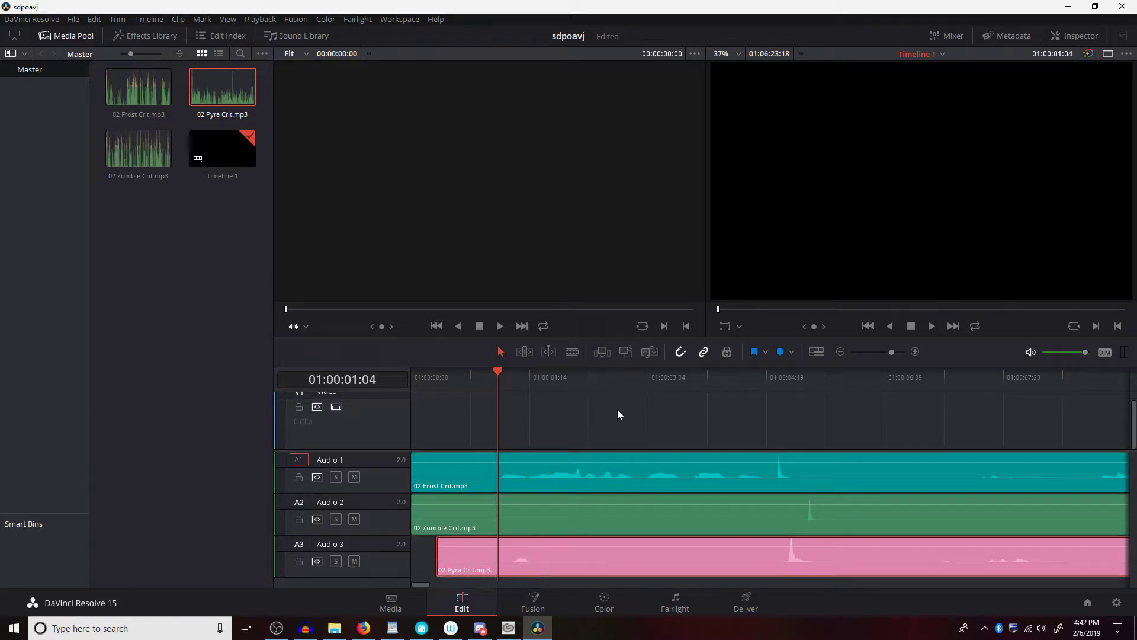
key("ctrl+z")
Step: Select all three audio clips and shift them slightly later on the timeline as one group
left_click_drag(631, 404, 513, 574)
left_click_drag(513, 569, 545, 557)
left_click(589, 424)
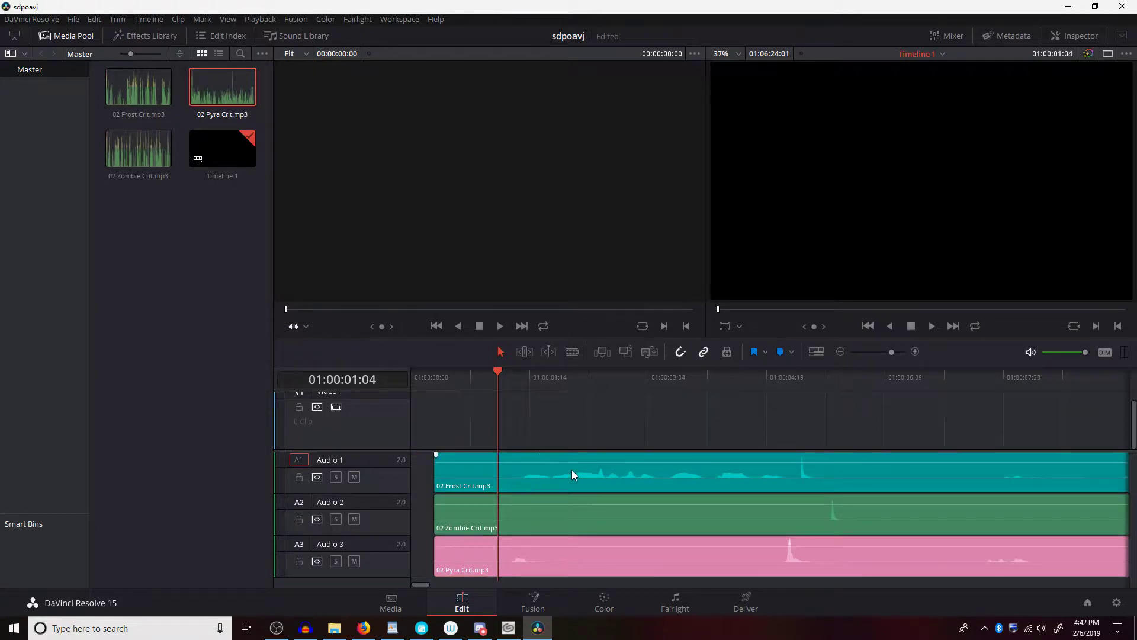
Step: Shift only the 02 Frost Crit clip slightly earlier, and undo that move
left_click(500, 468)
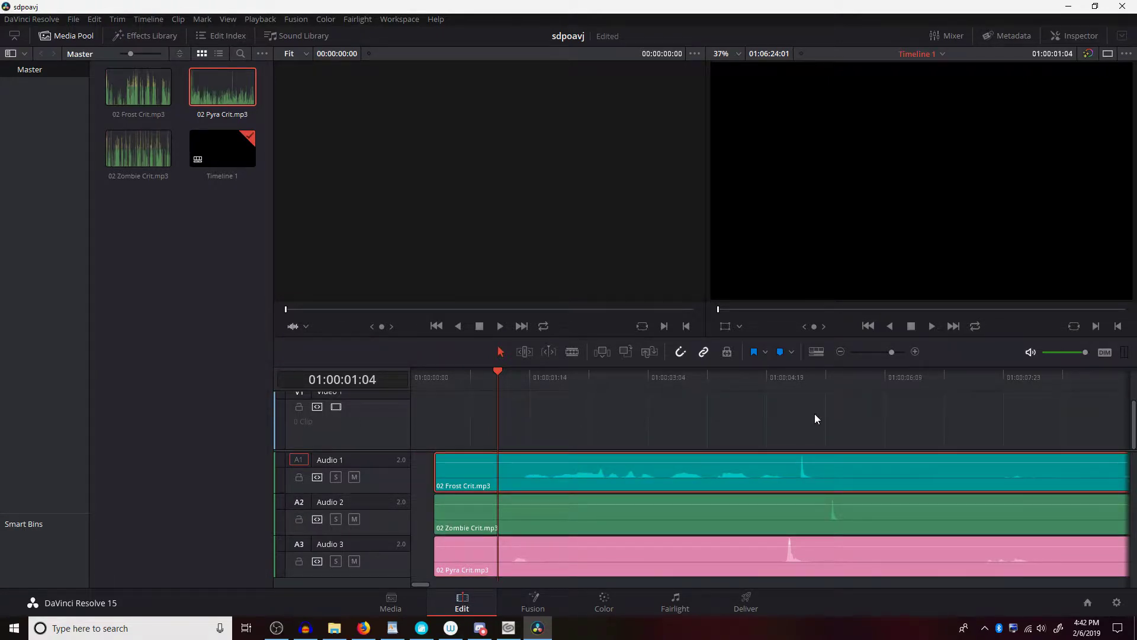
left_click_drag(651, 478, 631, 476)
left_click(713, 408)
key("ctrl+z")
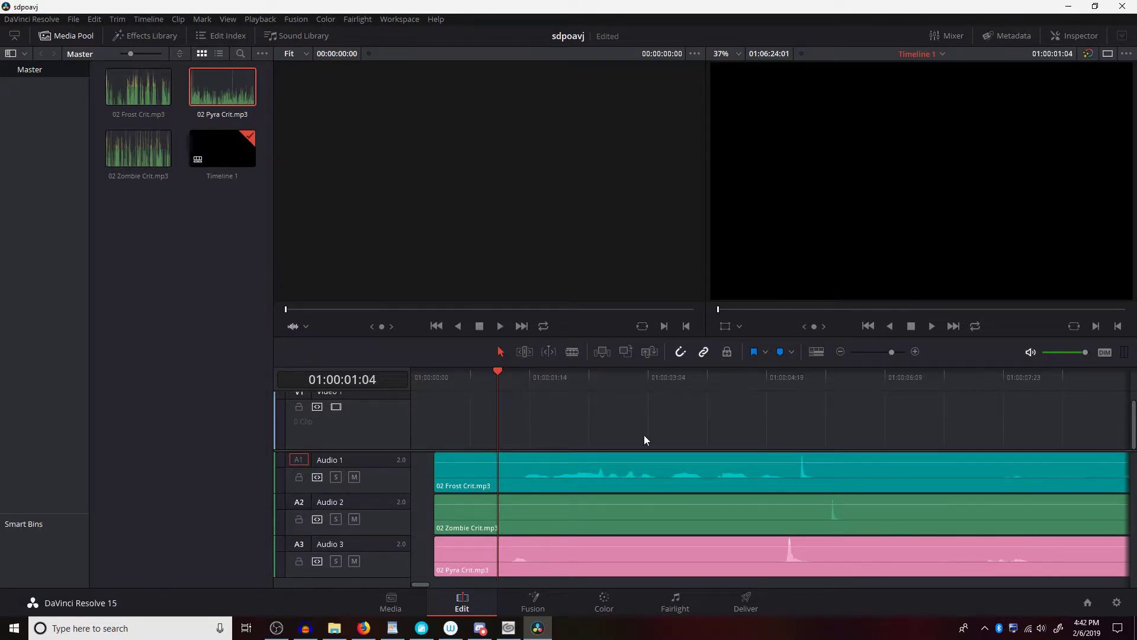
Step: Select all three audio clips and move them together back to the start of the timeline
left_click_drag(574, 427, 521, 560)
left_click_drag(592, 554, 573, 557)
left_click(570, 413)
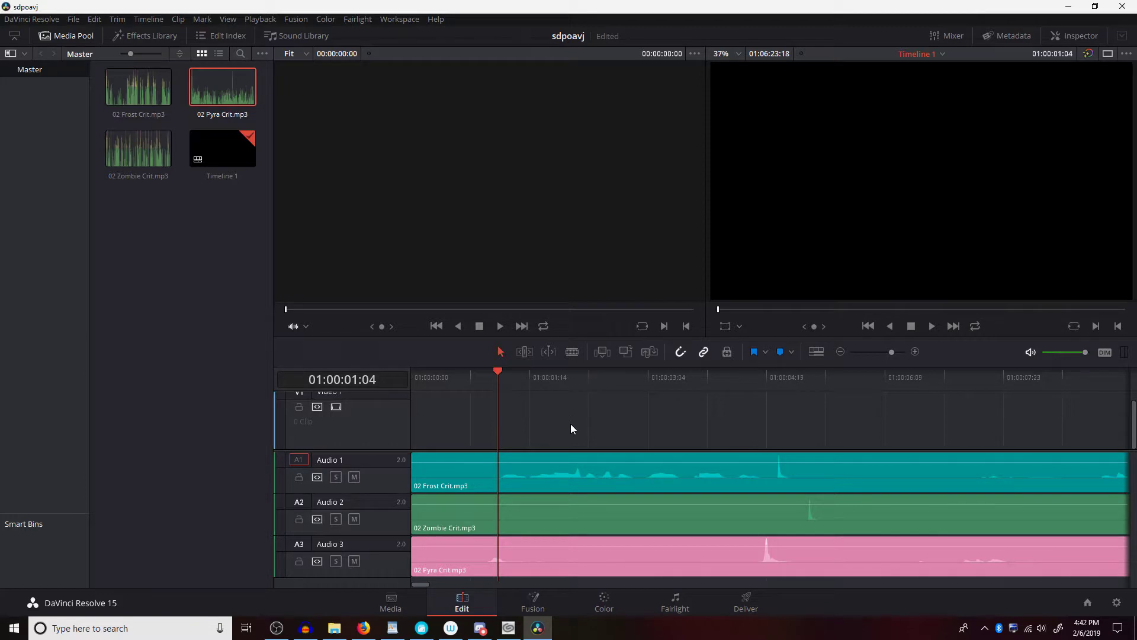
Step: Play the sync-clap peaks on all three tracks from 01:00:04:17, stopping at 01:00:06:00
scroll(679, 517, "right", 3)
left_click(571, 376)
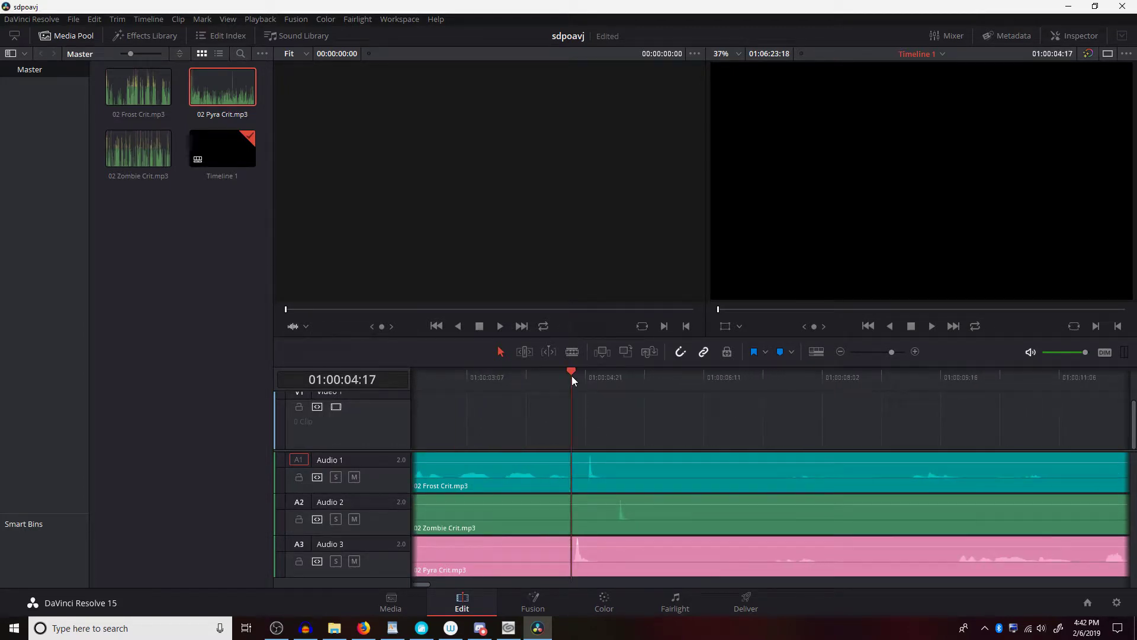
key("space")
key("space")
scroll(686, 520, "left", 1)
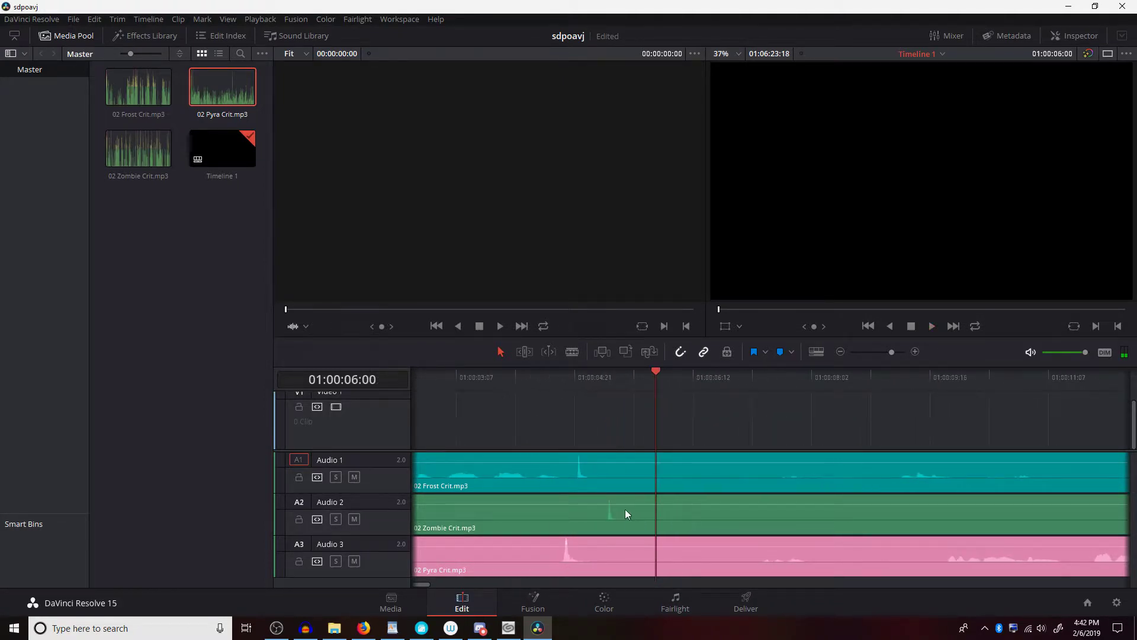
Step: Examine the three waveforms further along the timeline, and play a passage there, stopping at 01:00:36:12
scroll(741, 500, "right", 15)
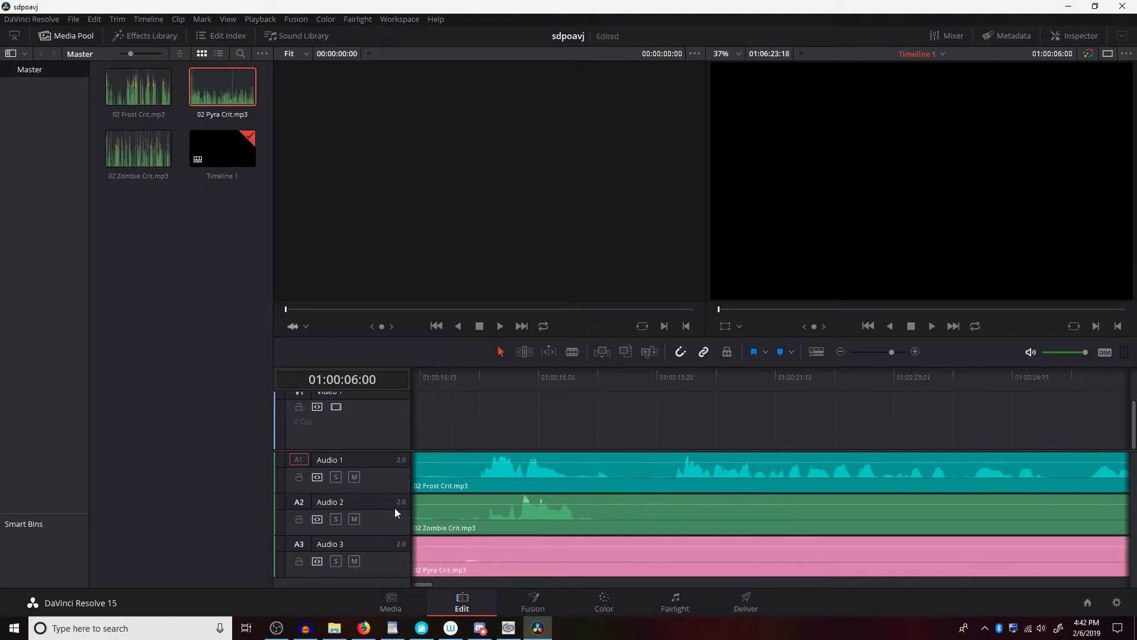
scroll(759, 508, "right", 4)
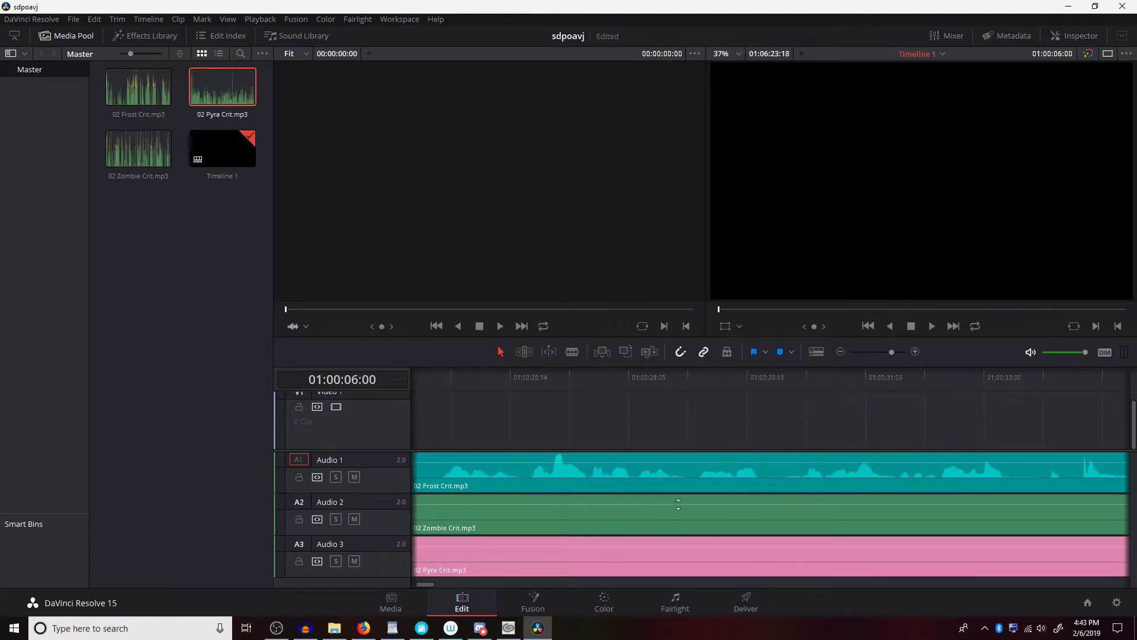
scroll(678, 504, "right", 3)
scroll(666, 545, "right", 3)
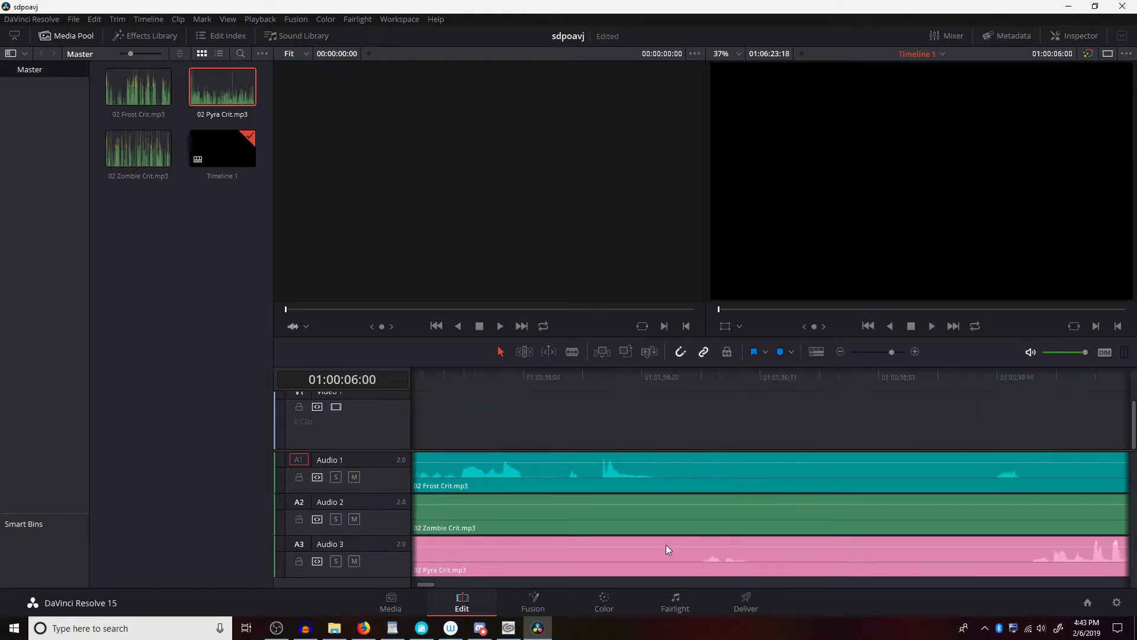
left_click(593, 381)
key("space")
key("space")
scroll(681, 529, "right", 1)
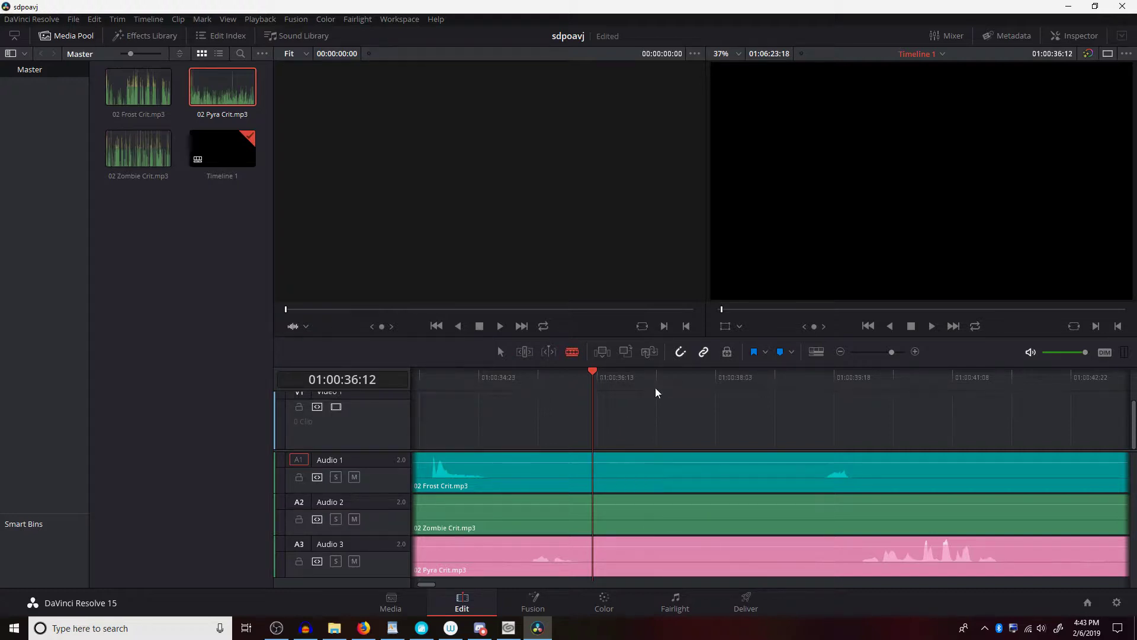
Step: Return to the Selection tool, select the 02 Pyra Crit clip, and make the Audio 3 track slightly taller
key("a")
left_click(694, 551)
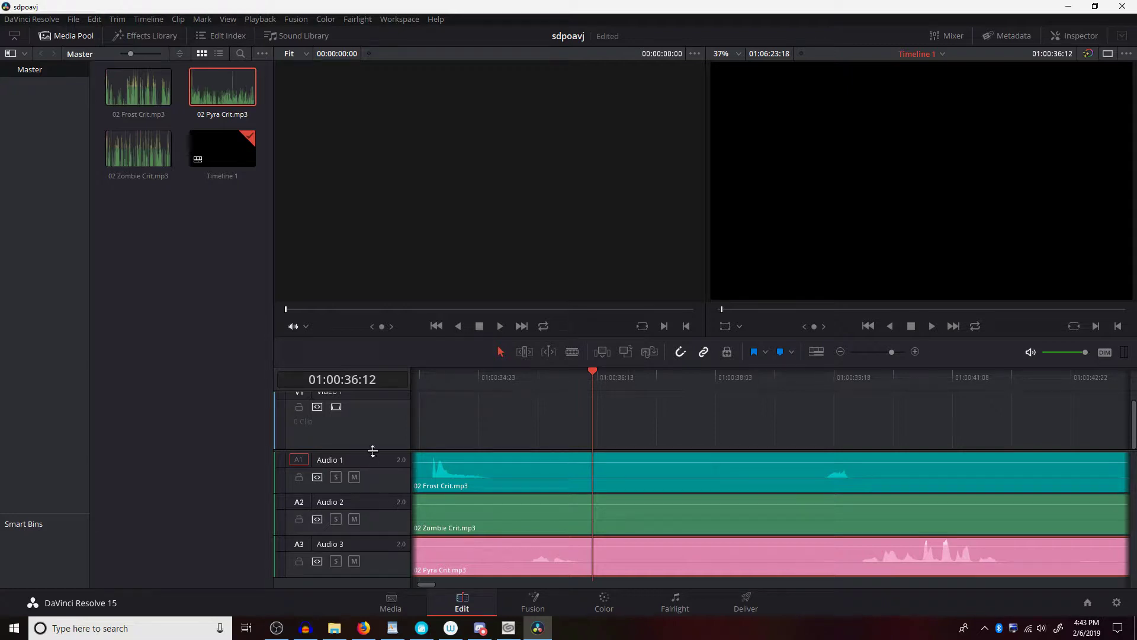
scroll(376, 432, "down", 1)
mouse_move(387, 543)
left_mouse_down()
mouse_move(385, 578)
mouse_move(380, 500)
mouse_move(401, 585)
mouse_move(382, 579)
mouse_move(385, 543)
left_mouse_up()
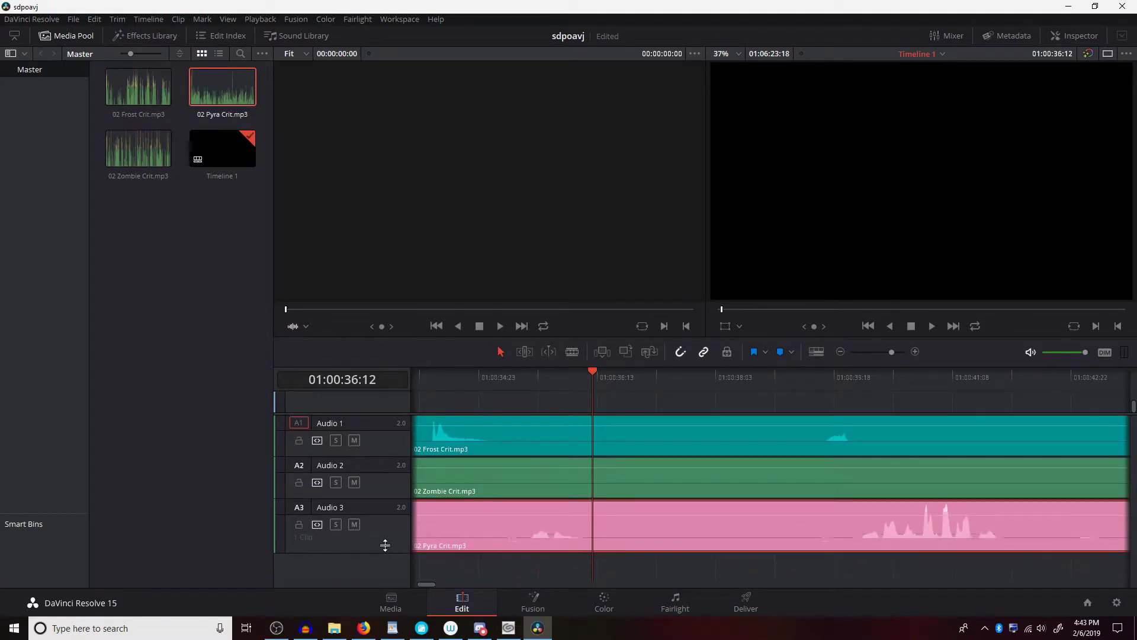
Step: Toggle the audio waveform display off and back on in the timeline view options
right_click(585, 523)
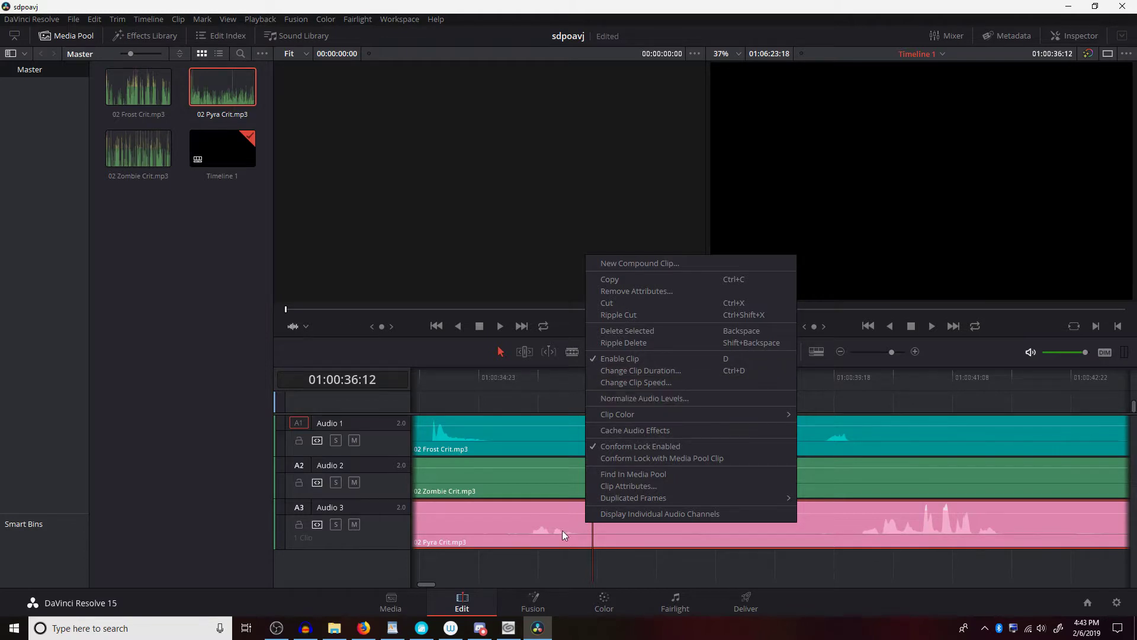
key("Escape")
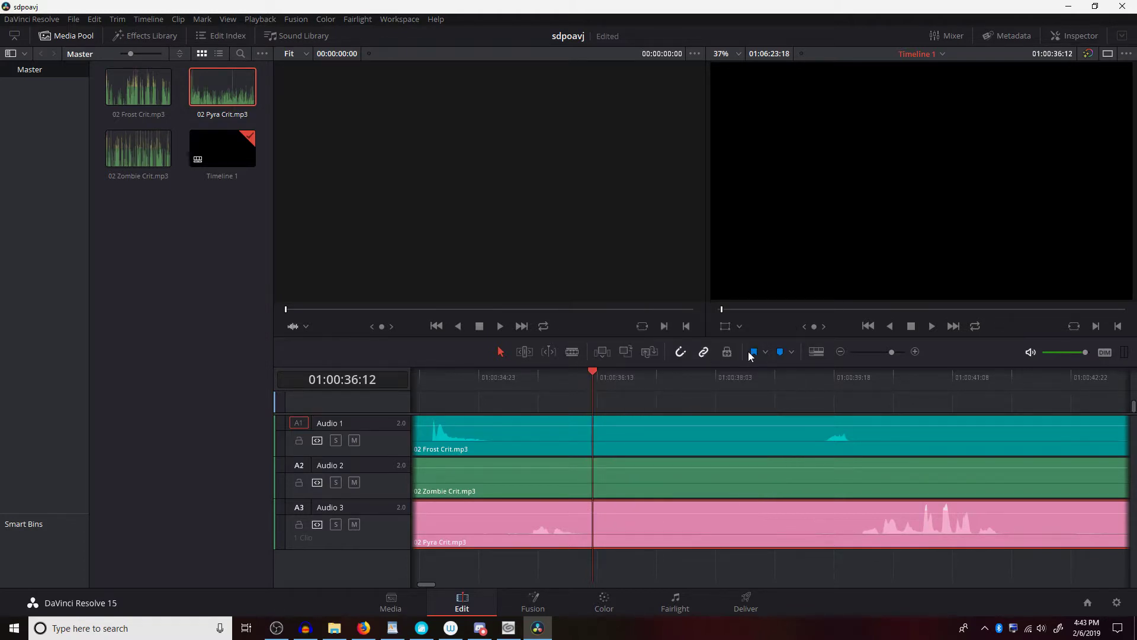
left_click(816, 352)
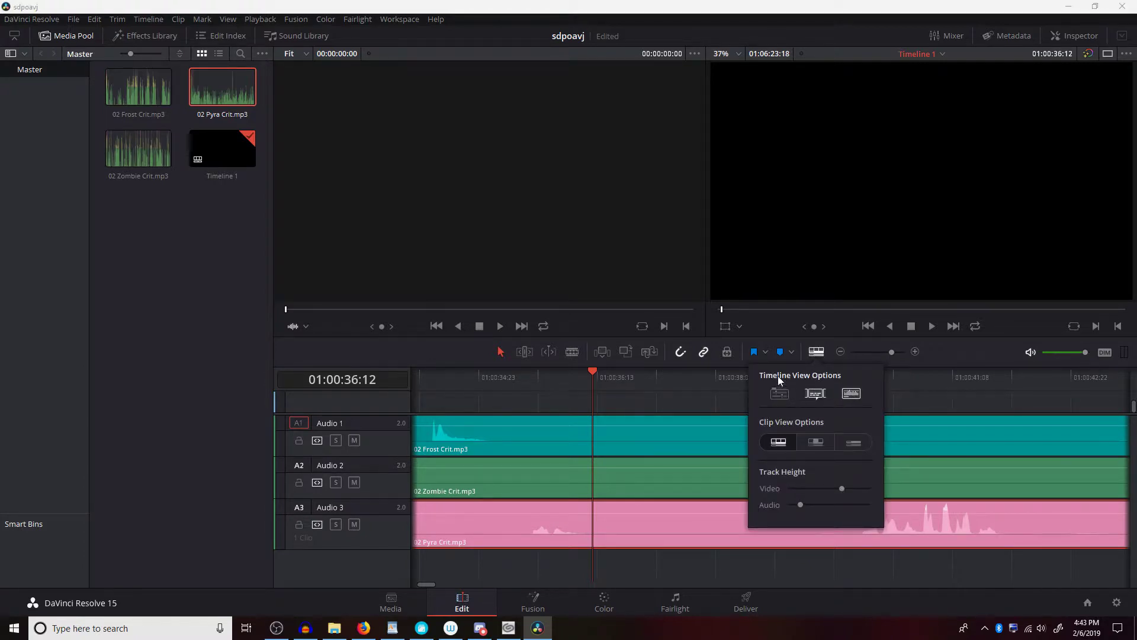
left_click(852, 395)
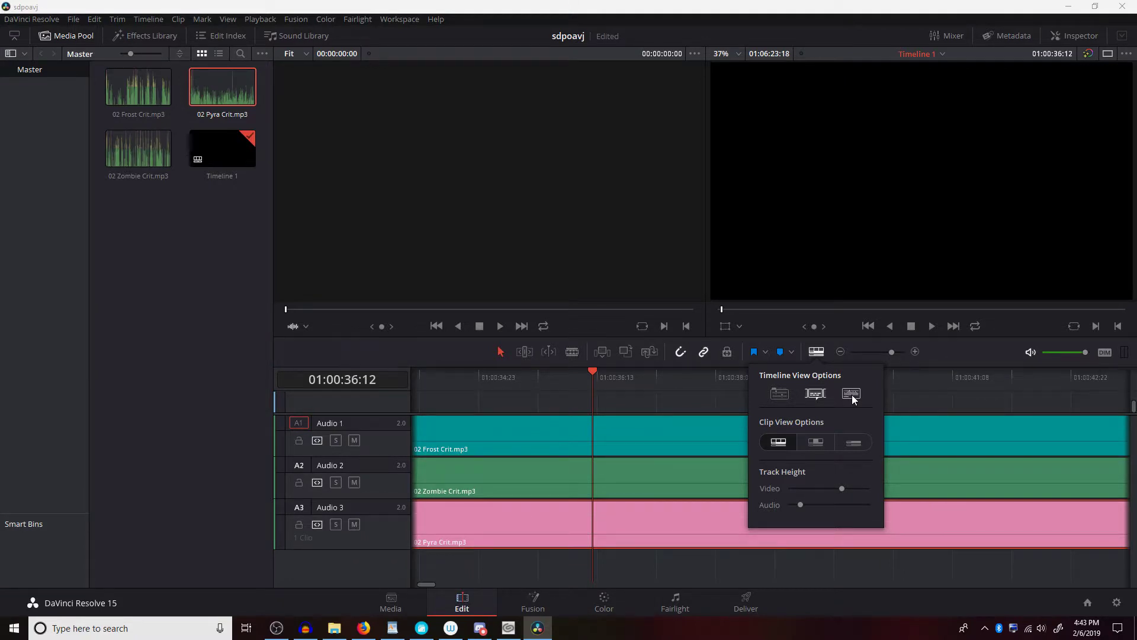
left_click(689, 407)
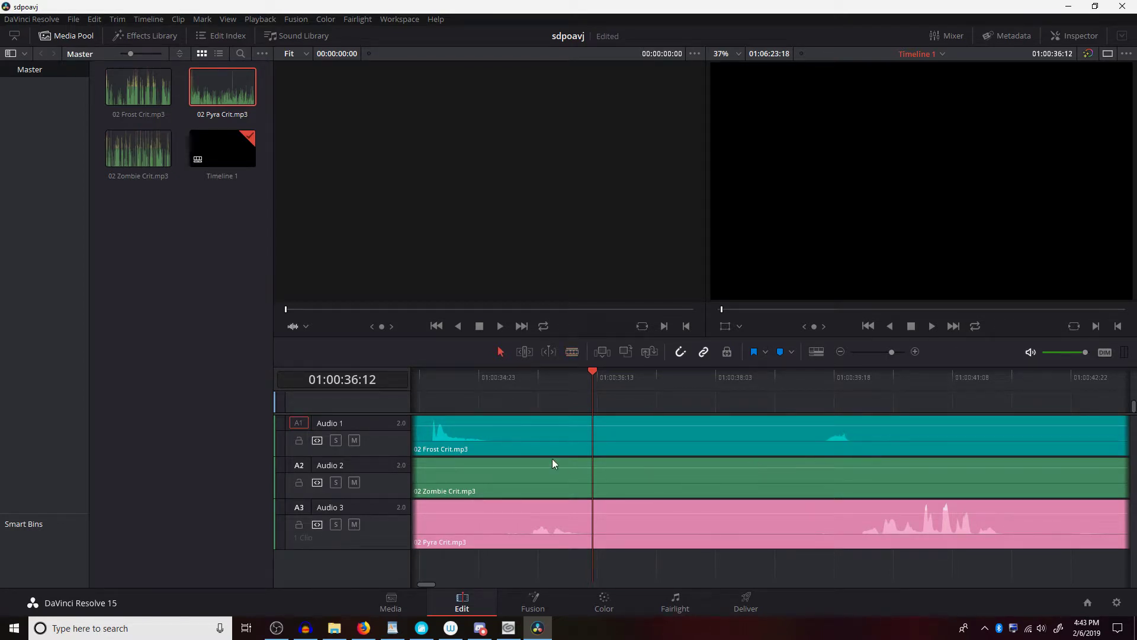
Step: Select the 02 Frost Crit, 02 Zombie Crit and 02 Pyra Crit clips together and link them
key("b")
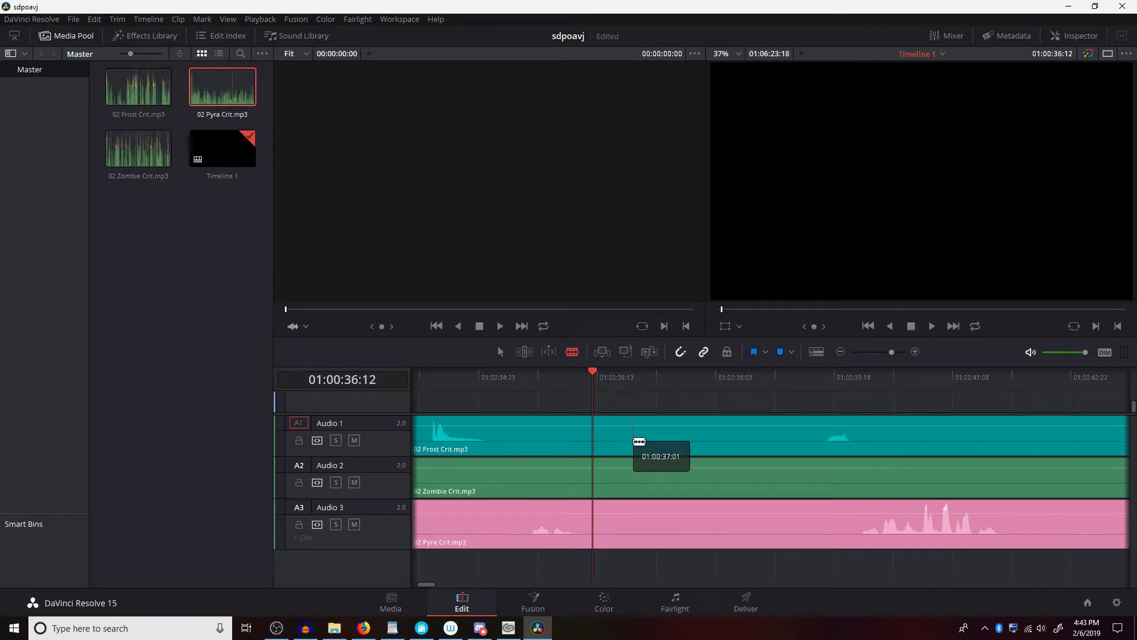
key("a")
left_click_drag(745, 401, 692, 545)
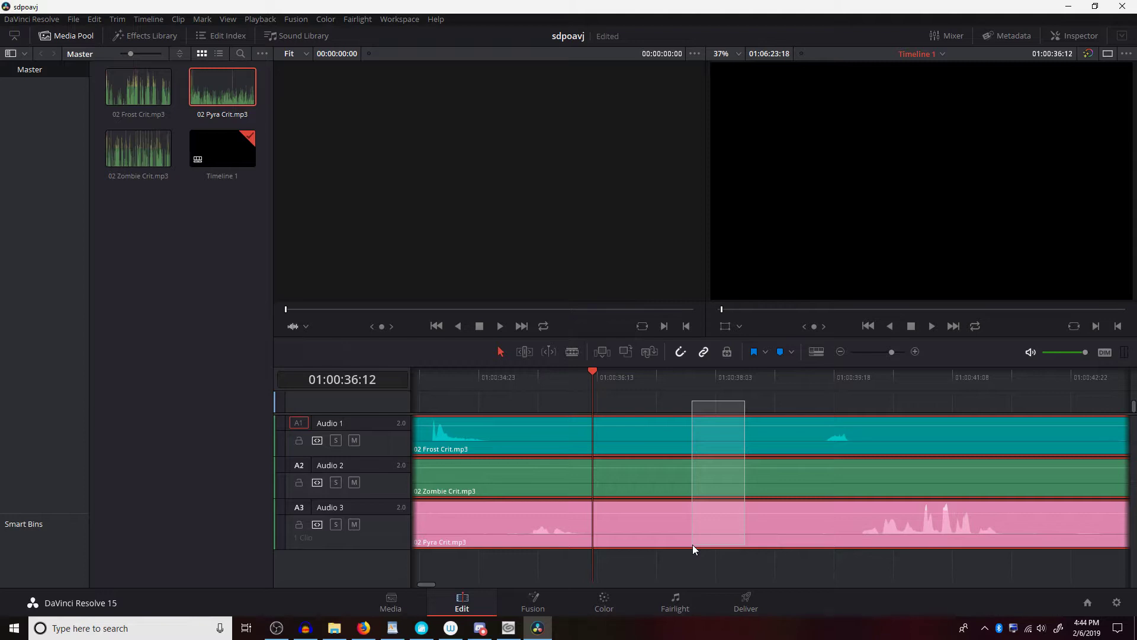
left_click_drag(692, 545, 692, 545)
right_click(702, 537)
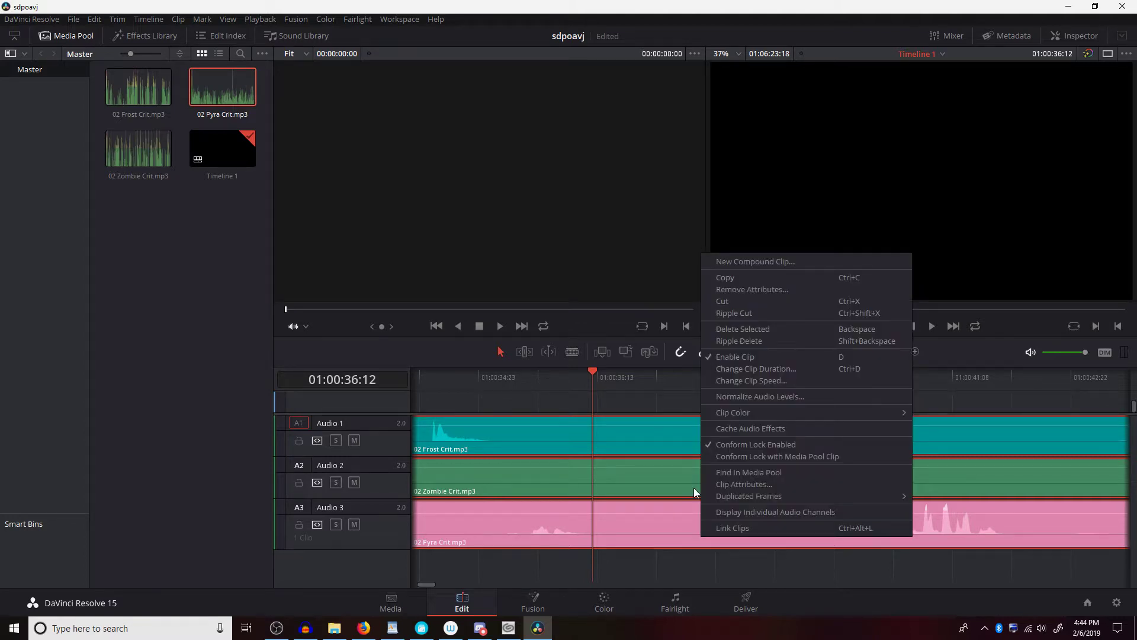
left_click(628, 396)
left_click_drag(628, 396, 675, 521)
right_click(675, 521)
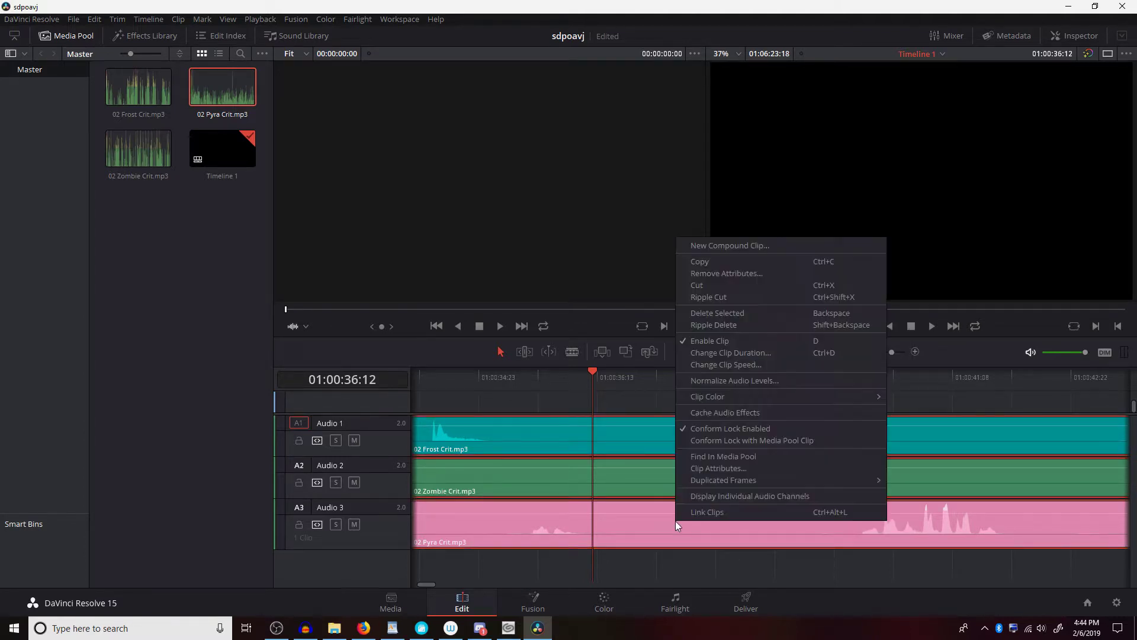
left_click(705, 513)
left_click(680, 402)
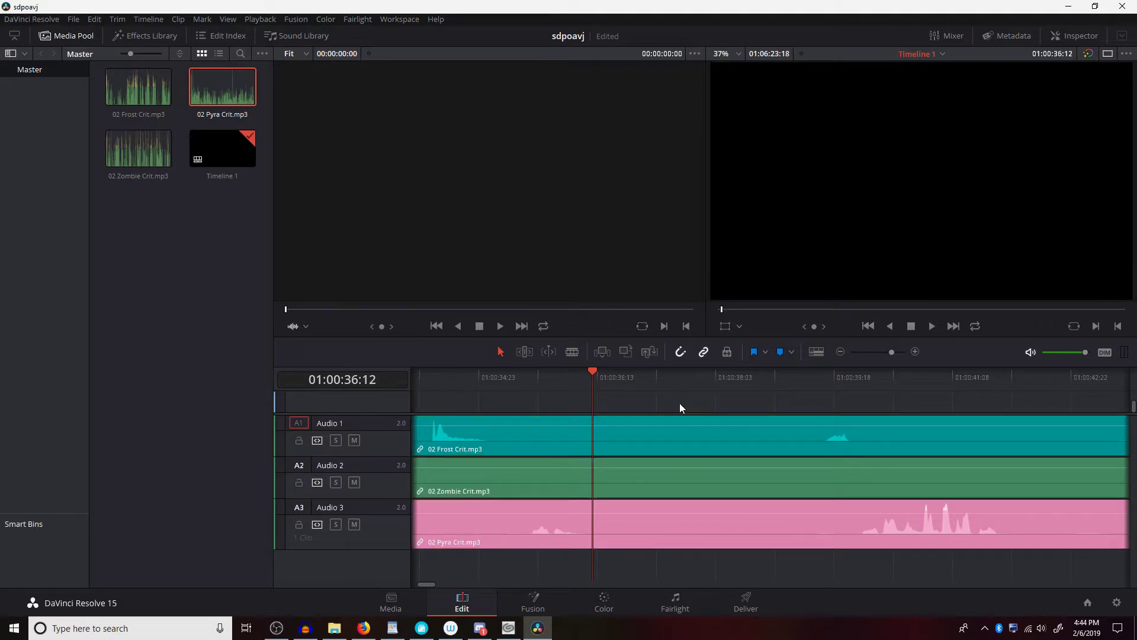
Step: Split the linked clips at 01:00:39:12 and 01:00:36:07, and ripple-delete the silent section between the cuts
key("b")
left_click(819, 482)
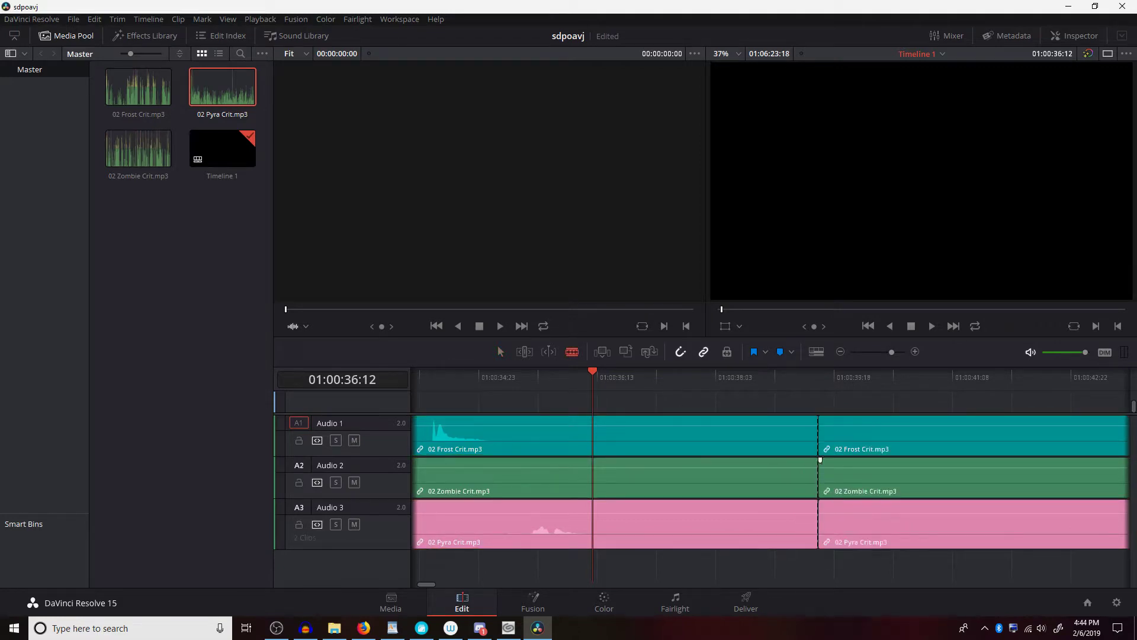
key("a")
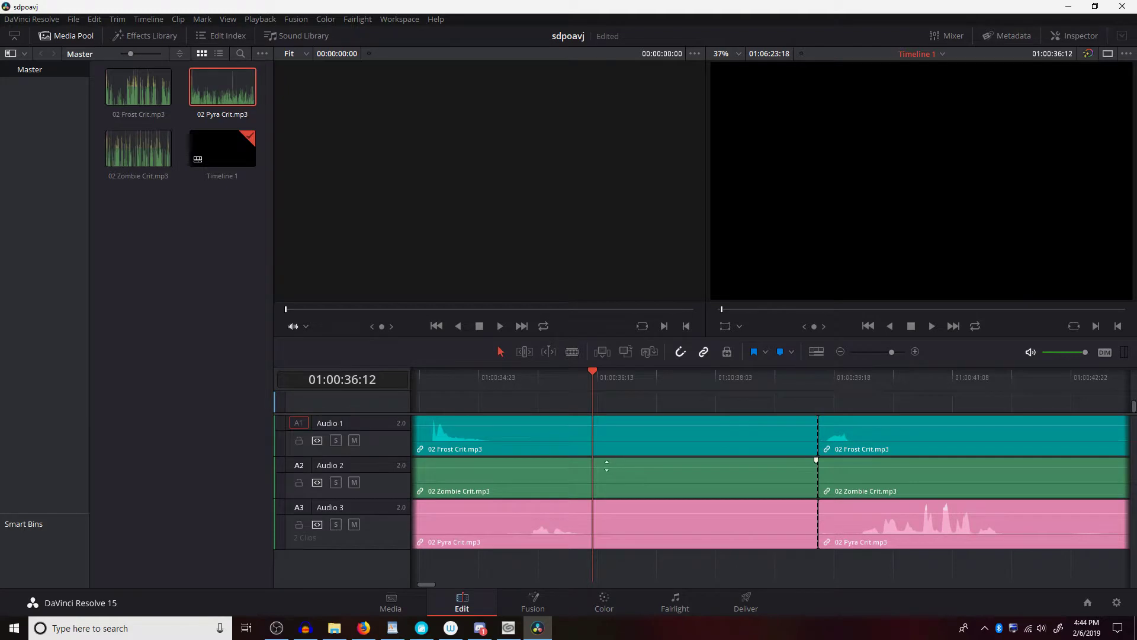
key("b")
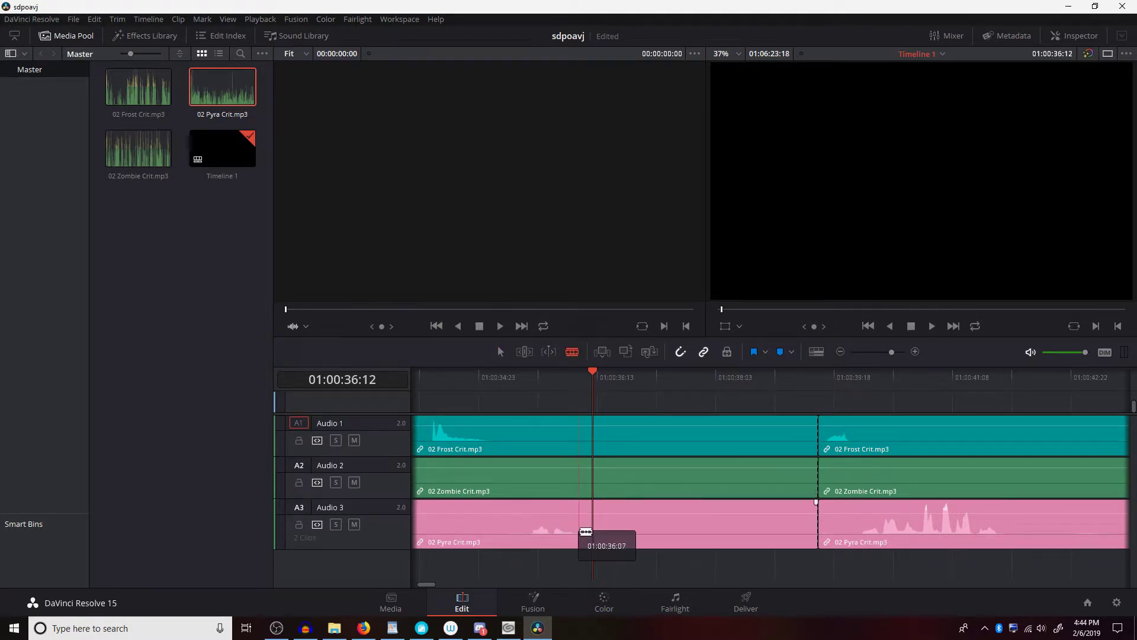
left_click(587, 531)
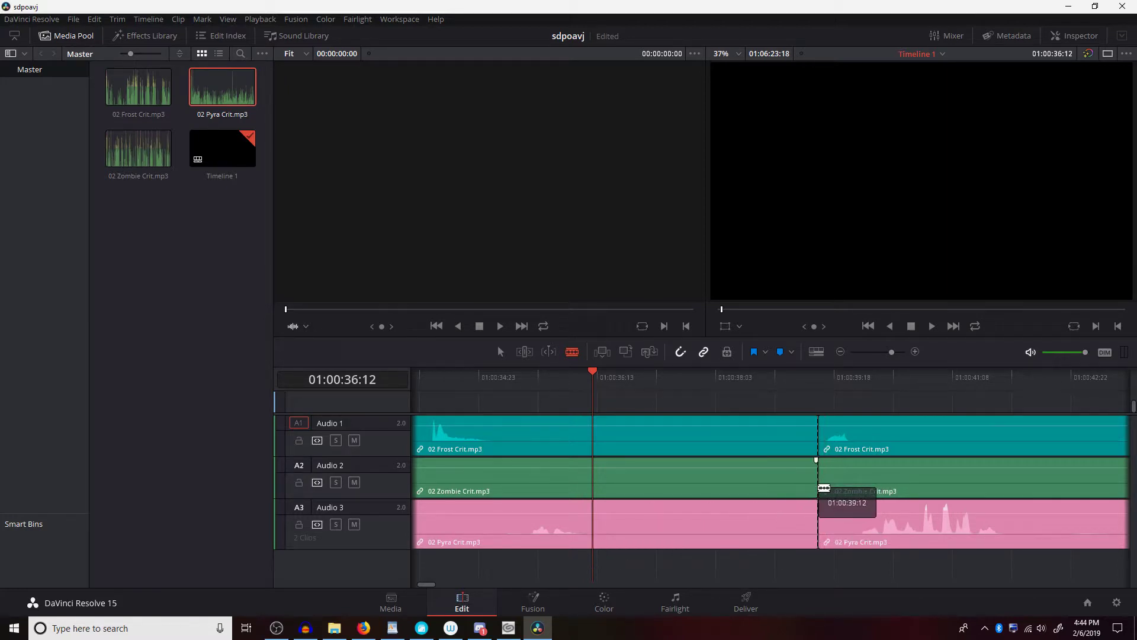
left_click(578, 525)
key("a")
left_click(639, 526)
key("Delete")
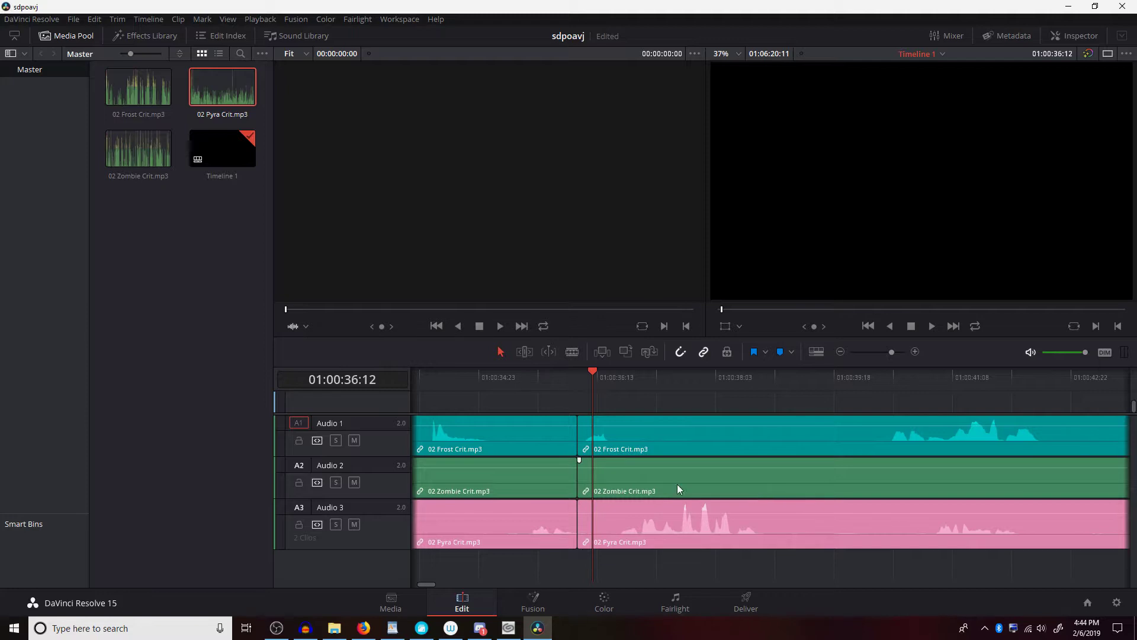
Step: Split the linked clips just after the tall 02 Pyra Crit peaks and at 01:00:40:11, and ripple-delete the silence between
scroll(658, 500, "right", 5)
key("b")
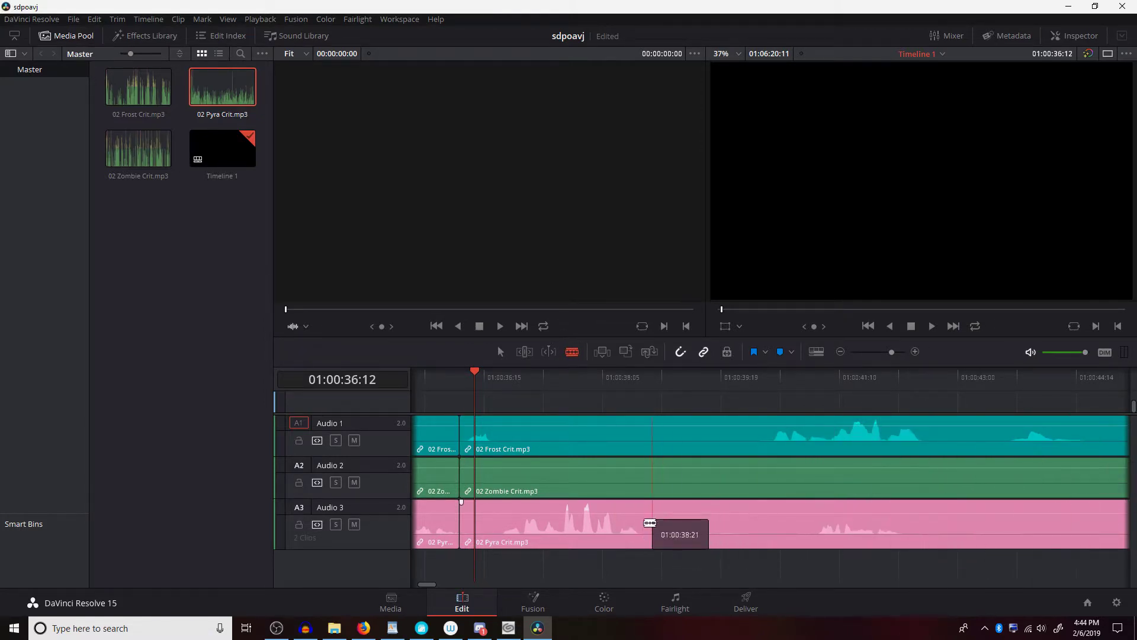
left_click(643, 523)
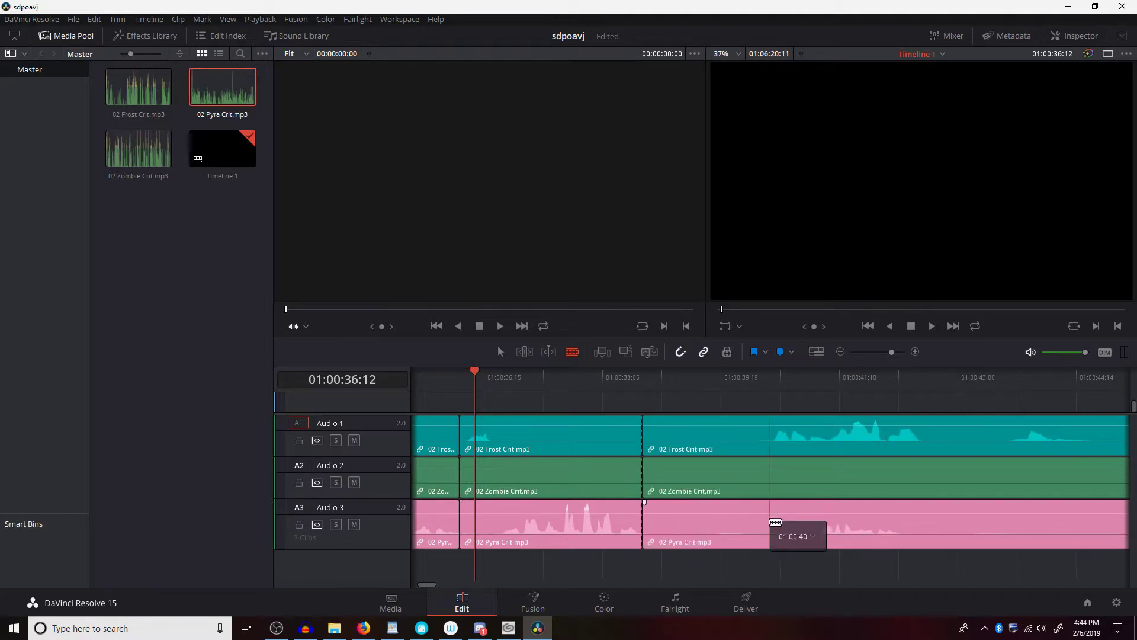
left_click(771, 522)
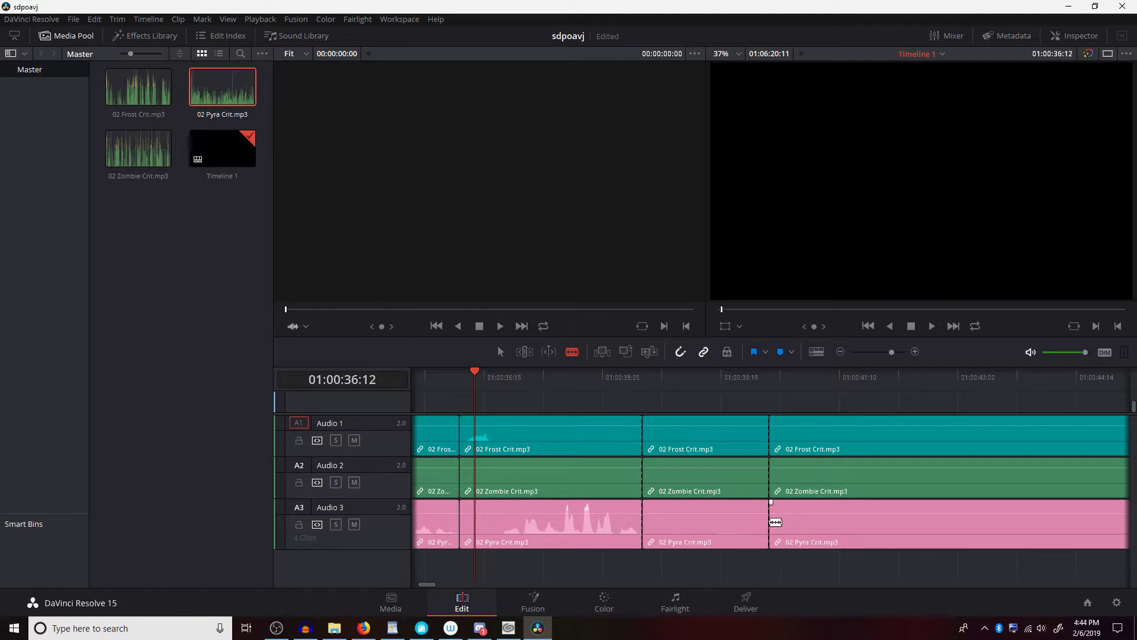
key("a")
left_click(706, 487)
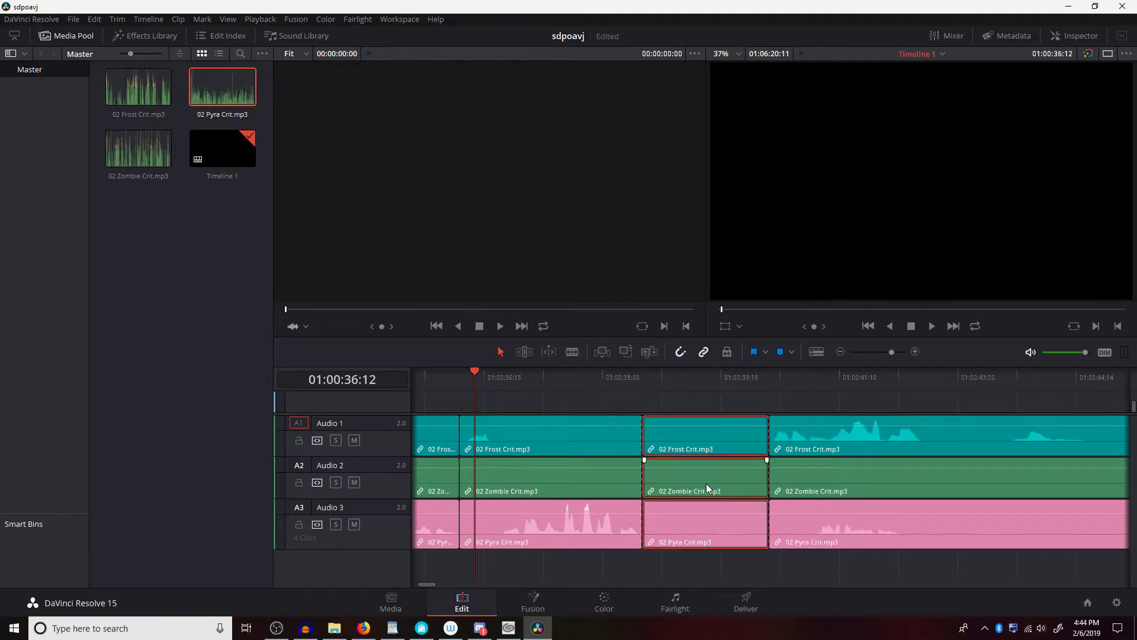
key("Delete")
Step: Split the linked clips on both sides of the silence before the small 02 Frost Crit peak near 01:00:42:03, and ripple-delete that gap
scroll(781, 502, "right", 3)
key("b")
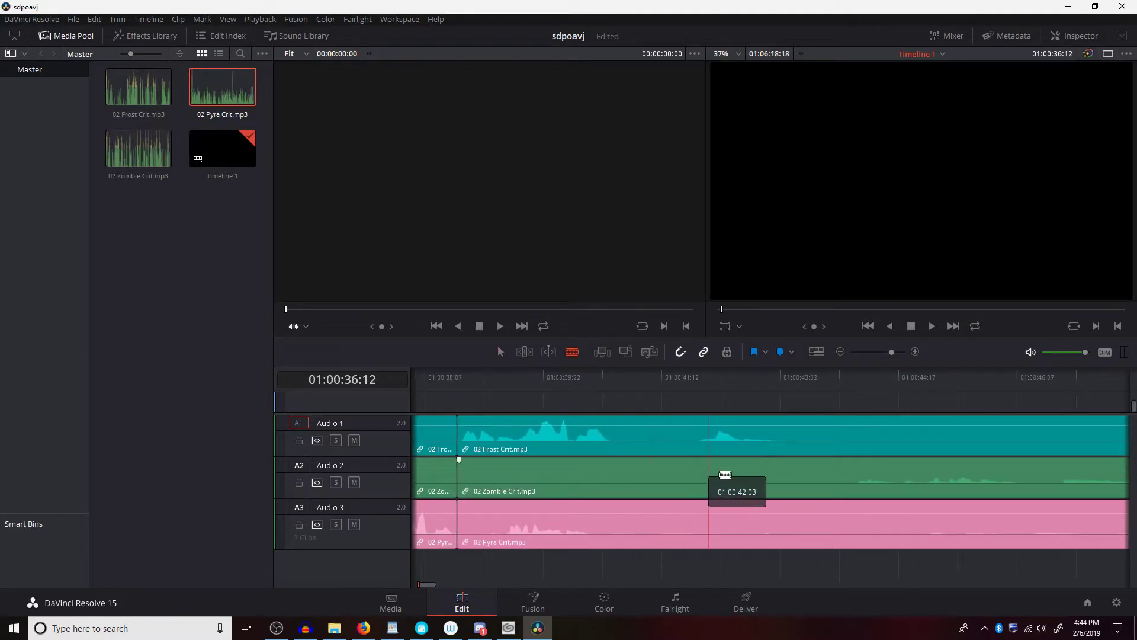
left_click(698, 481)
left_click(615, 481)
key("a")
left_click(652, 490)
key("Delete")
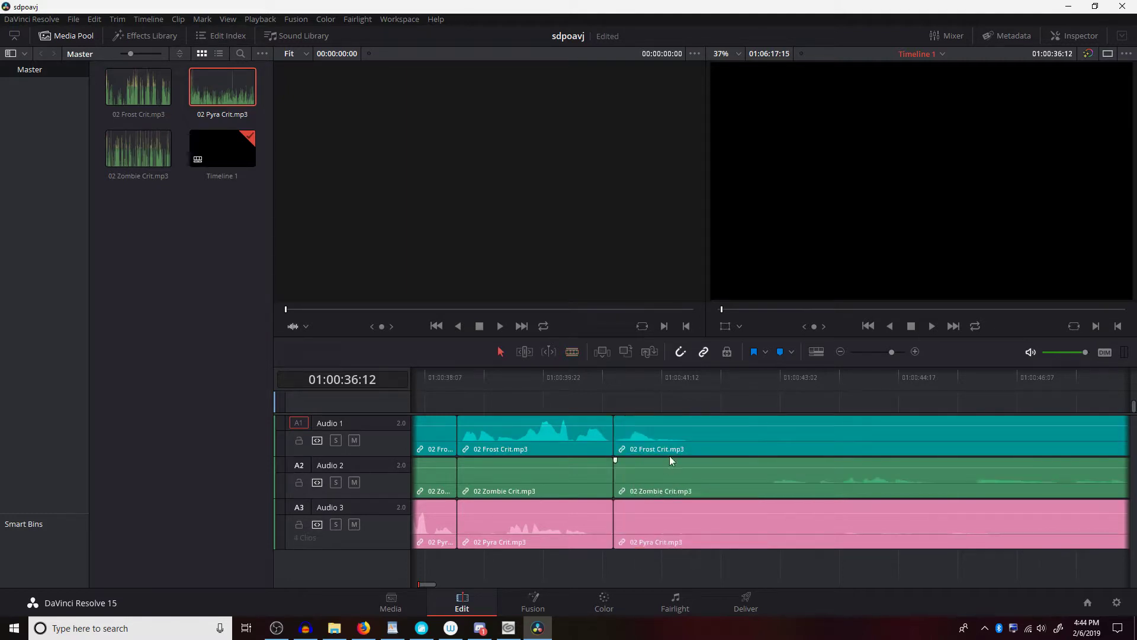
Step: Move the playhead to 01:00:39:21 and adjust the volume line of the 02 Pyra Crit segment there
left_click_drag(687, 462, 441, 473)
left_click_drag(514, 474, 787, 473)
scroll(788, 473, "left", 1)
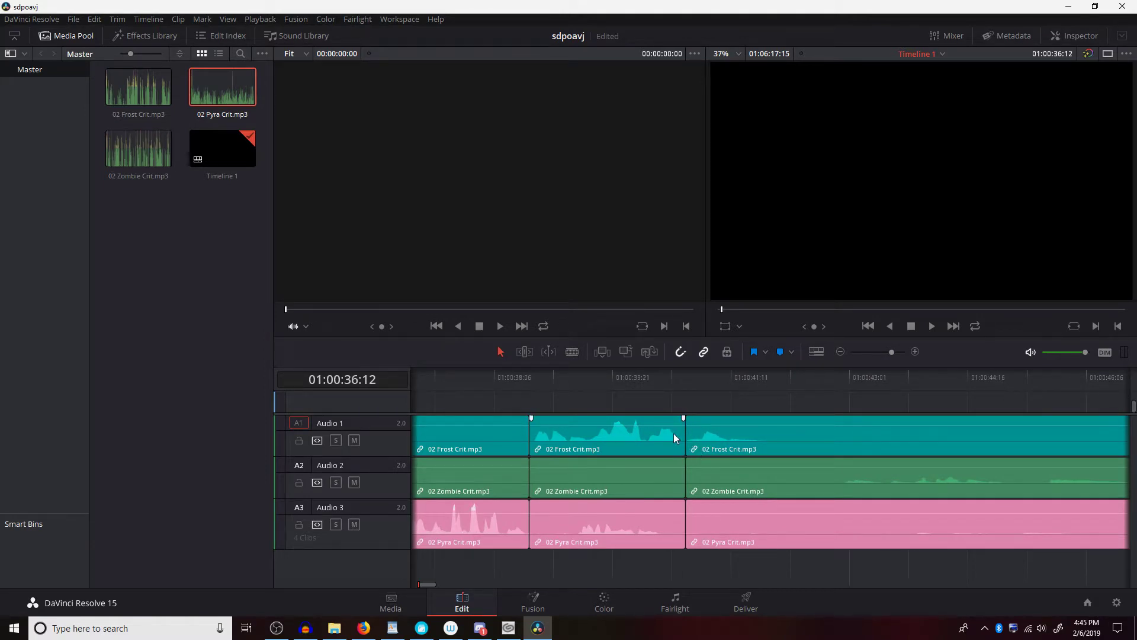
scroll(606, 427, "left", 3)
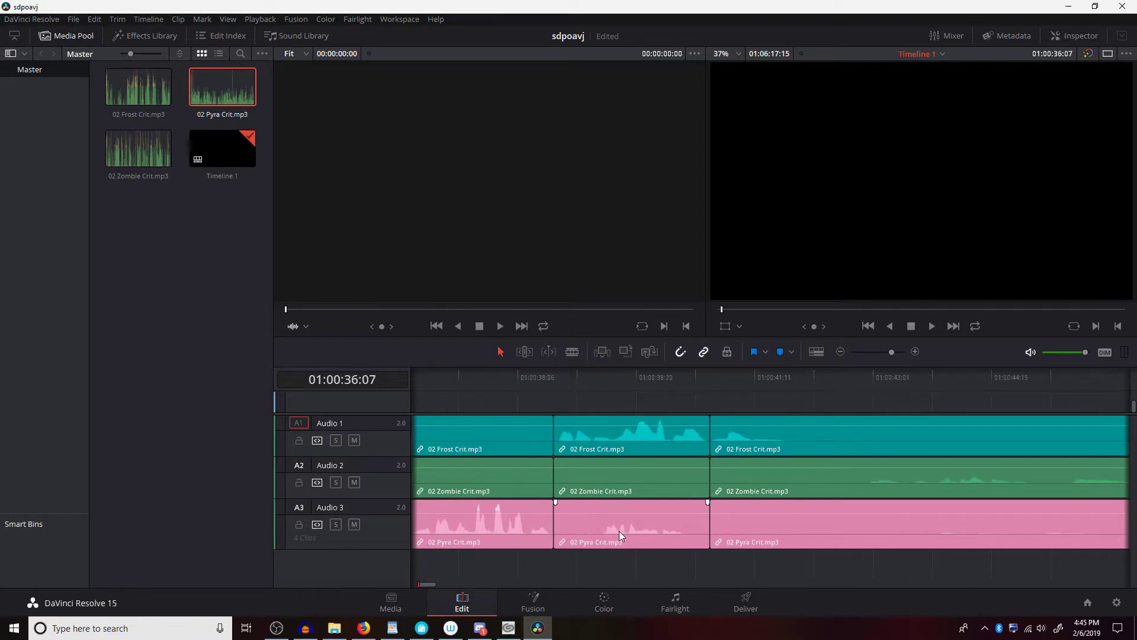
left_click_drag(565, 377, 637, 386)
left_click_drag(623, 513, 620, 510)
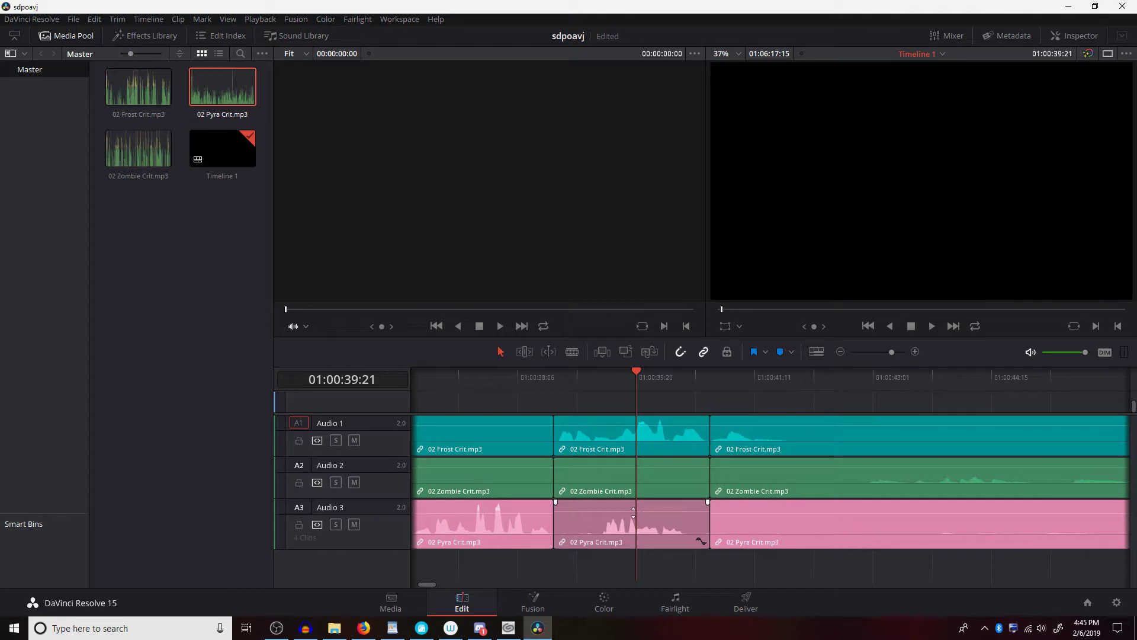
left_click_drag(623, 511, 623, 520)
scroll(496, 510, "left", 5)
scroll(612, 513, "right", 3)
left_click_drag(604, 512, 600, 510)
Step: Raise the volume line slightly on the preceding 02 Pyra Crit segment with the tall peaks
scroll(678, 500, "left", 4)
left_click(660, 545)
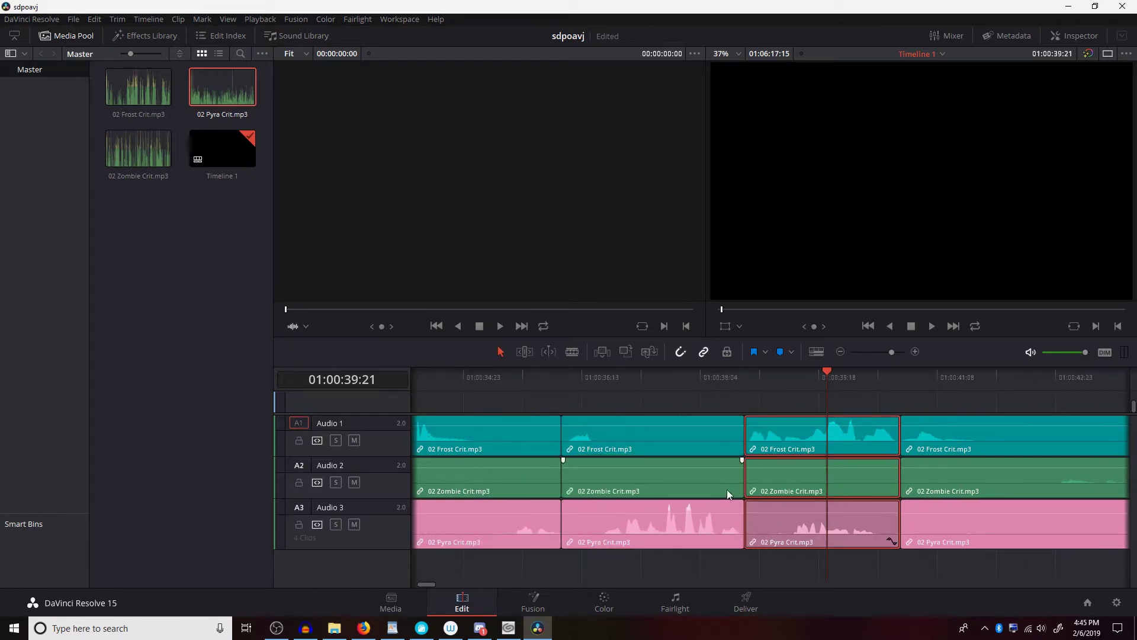
left_click_drag(656, 512, 656, 509)
left_click(797, 514)
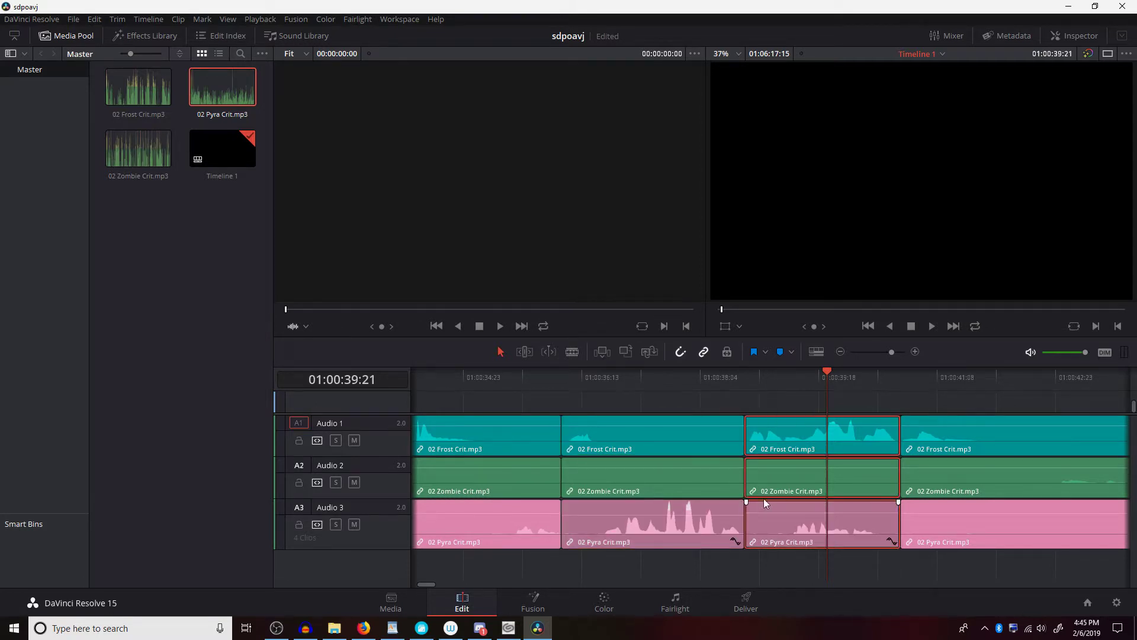
Step: Split the linked clips after the small 02 Frost Crit peak and just before 01:00:43:00, and ripple-delete the silence between
scroll(670, 495, "right", 5)
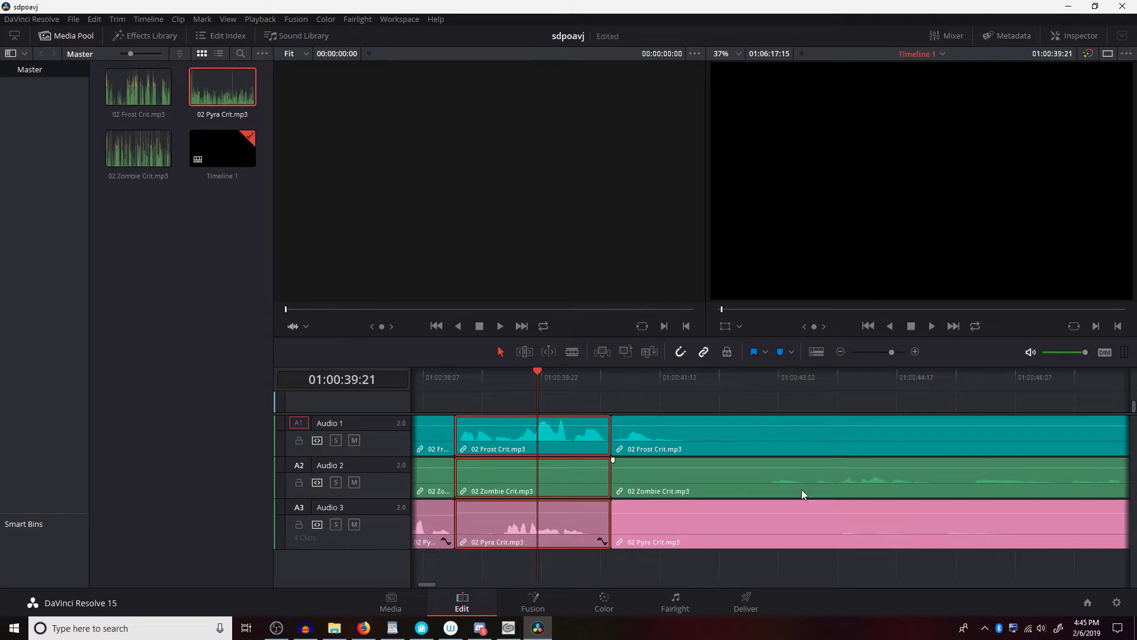
scroll(740, 493, "right", 2)
key("b")
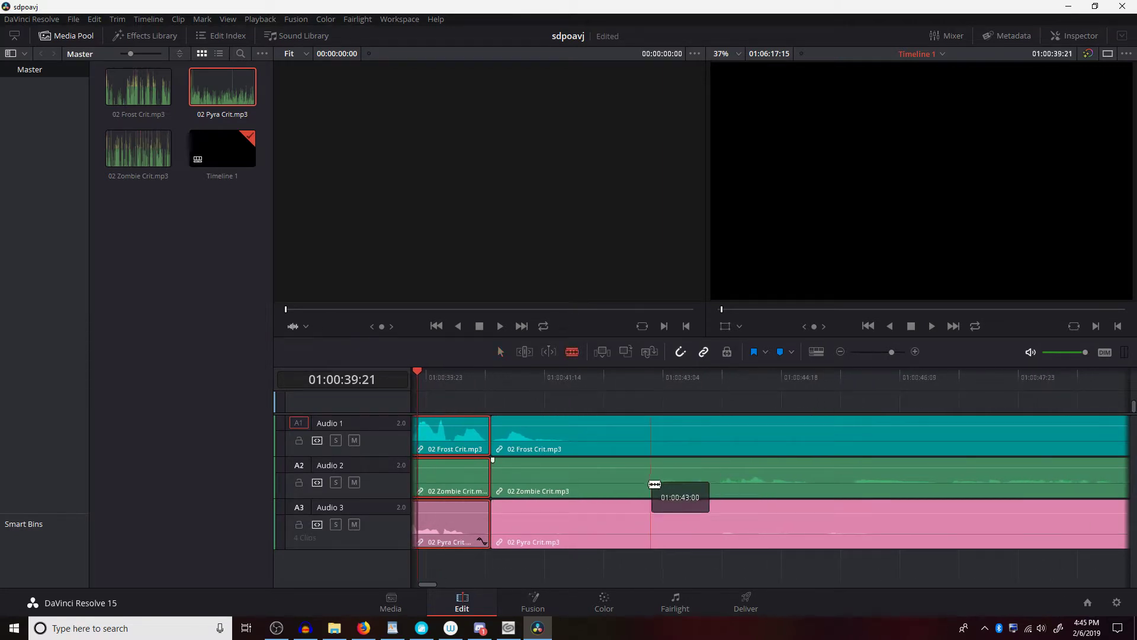
left_click(642, 484)
left_click(567, 487)
key("a")
left_click(592, 480)
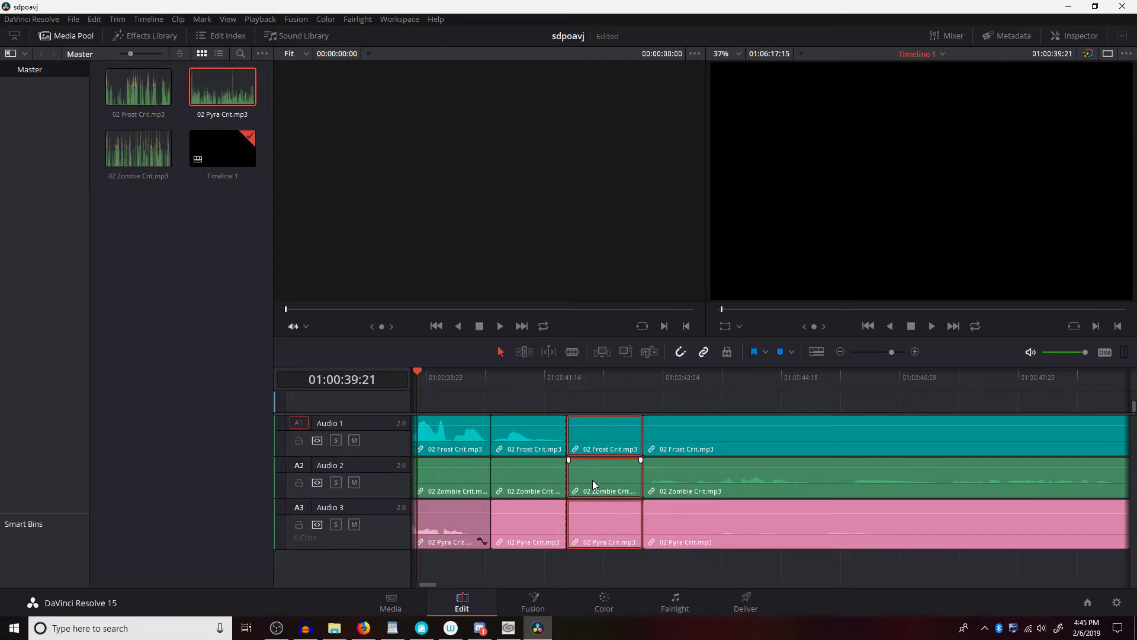
key("Delete")
Step: Play the quiet 02 Zombie Crit passage from 01:00:45:03, stopping at 01:00:46:03
left_click(554, 385)
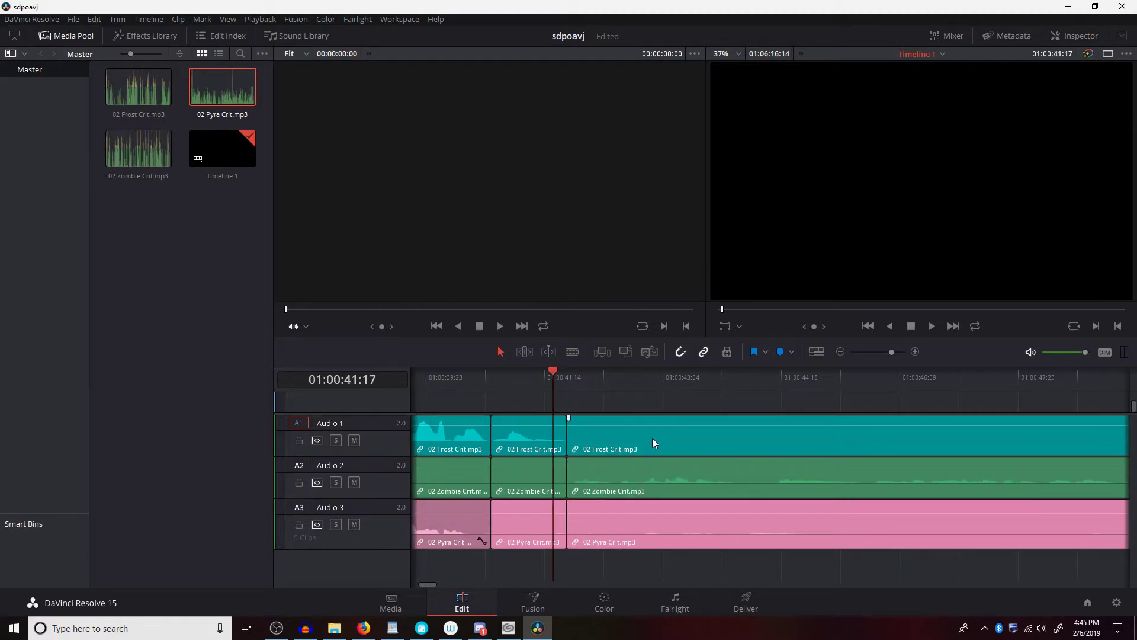
scroll(771, 495, "right", 3)
left_click(617, 383)
left_click(696, 382)
left_click(728, 378)
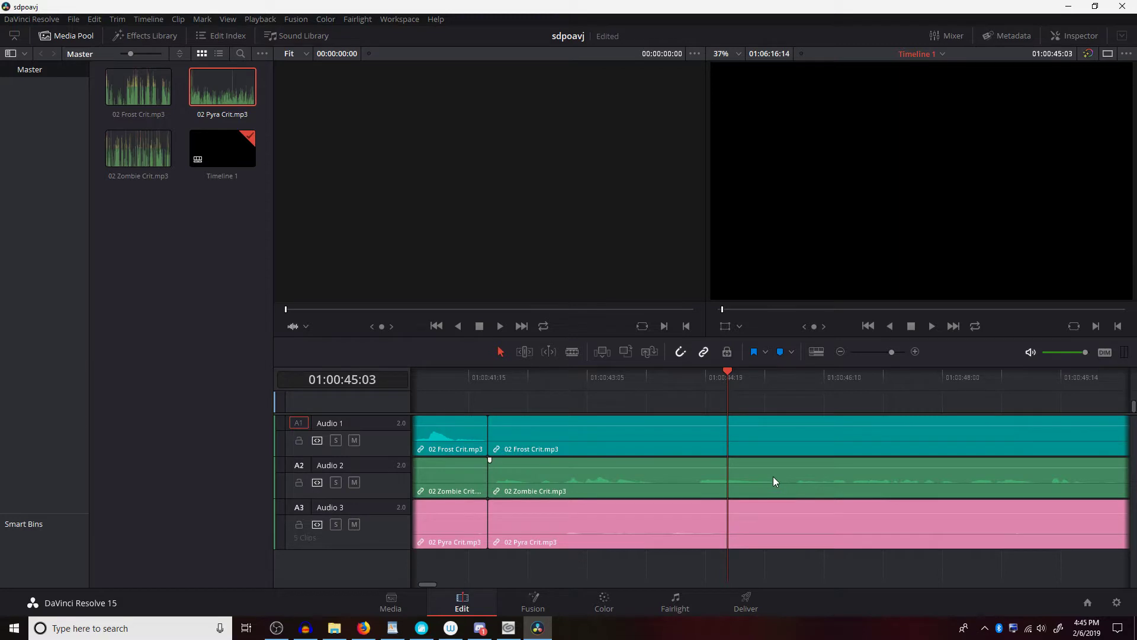
key("space")
left_click(699, 376)
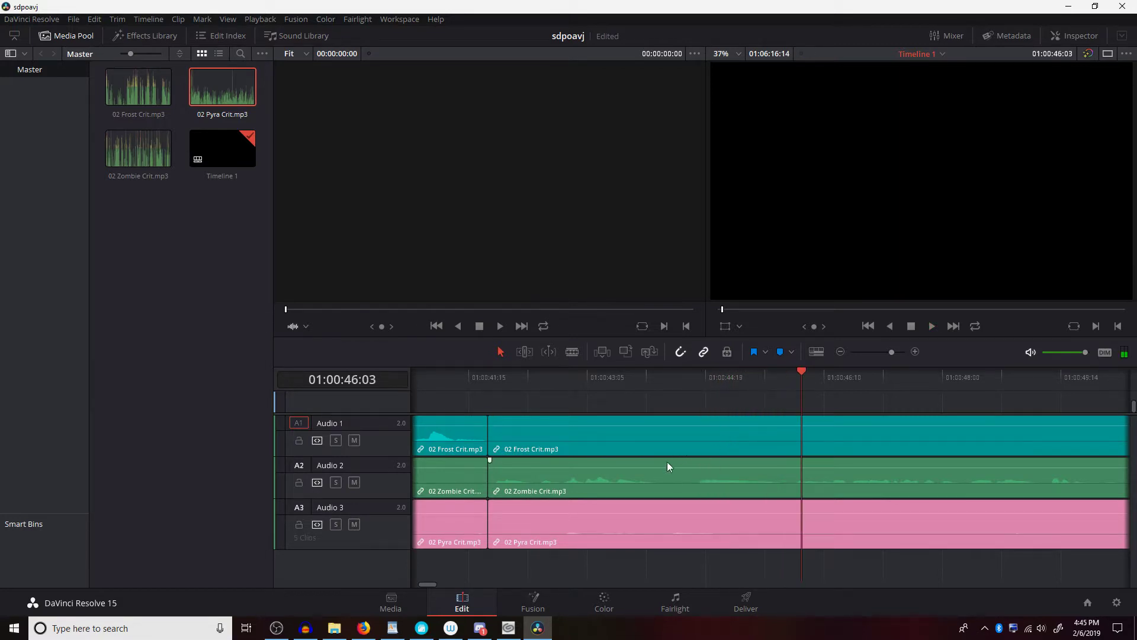
Step: Split the linked clips at 01:00:45:22 and just before the low 02 Zombie Crit passage ahead of it, and ripple-delete that section
key("b")
left_click(789, 489)
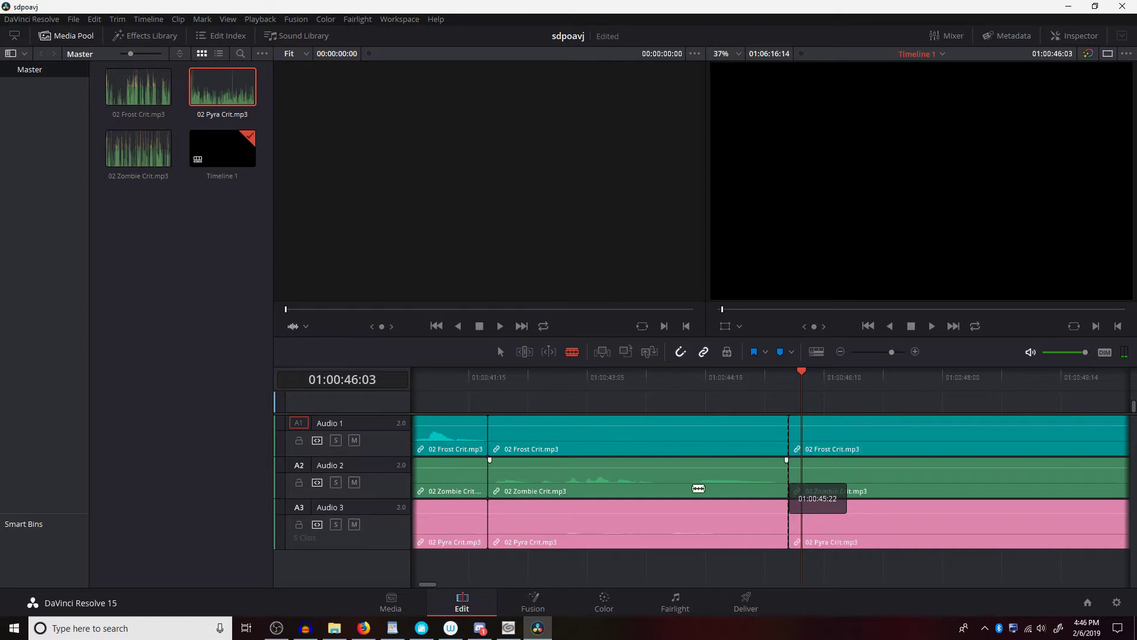
left_click(667, 488)
key("a")
left_click(705, 484)
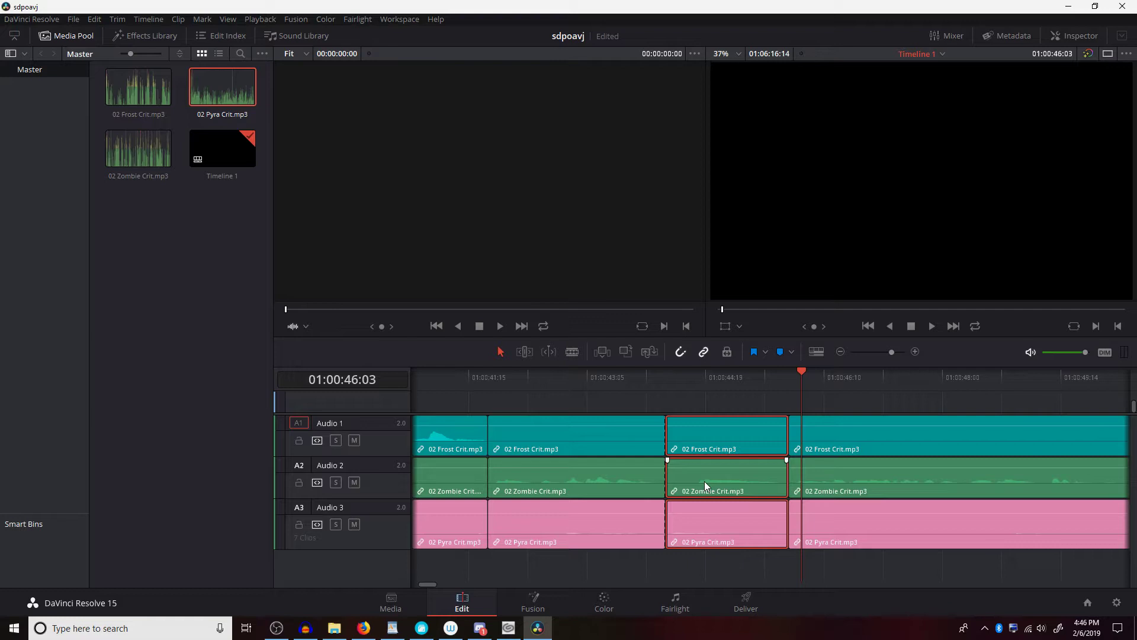
key("Delete")
Step: Play across the new cut, stopping at 01:00:44:13, and examine the waveforms further along the timeline
left_click(621, 382)
key("space")
key("space")
scroll(578, 460, "right", 3)
scroll(578, 461, "right", 10)
scroll(652, 486, "right", 4)
scroll(666, 489, "right", 4)
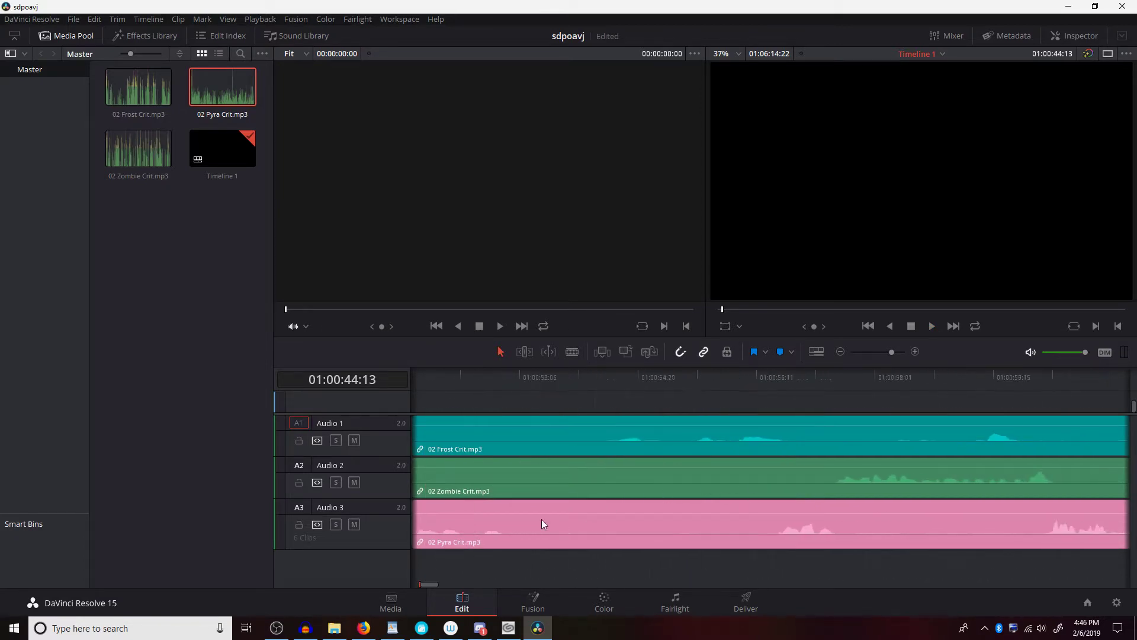
Step: Examine the three tracks' waveforms beyond the last cut and place the playhead on the small 02 Frost Crit peak at 01:00:56:09
scroll(542, 524, "right", 4)
scroll(708, 483, "right", 3)
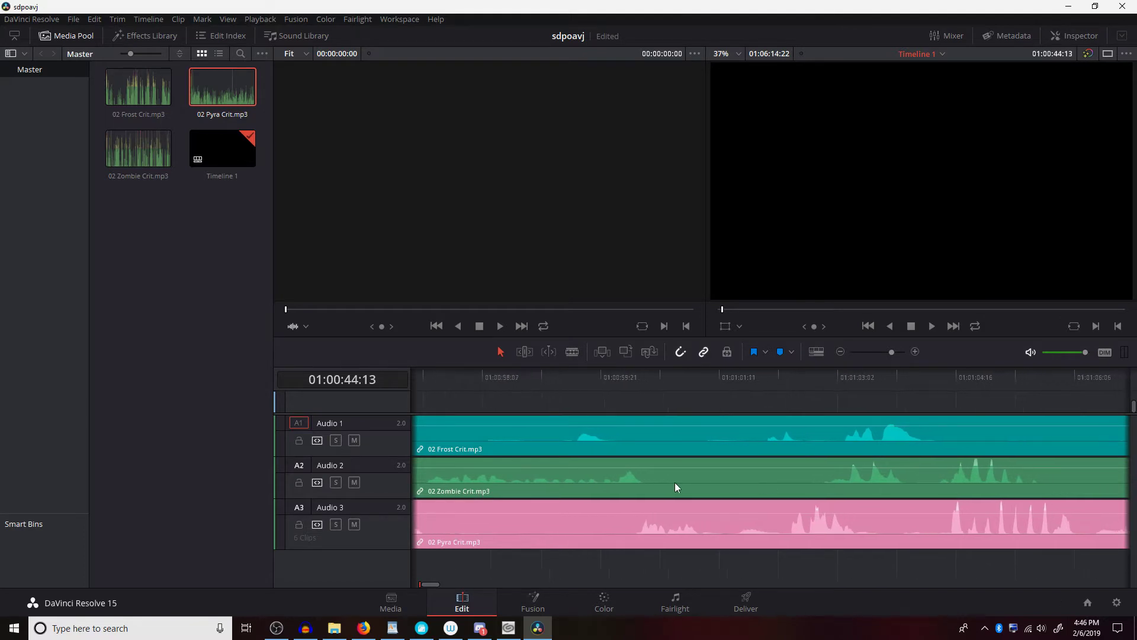
scroll(844, 487, "left", 15)
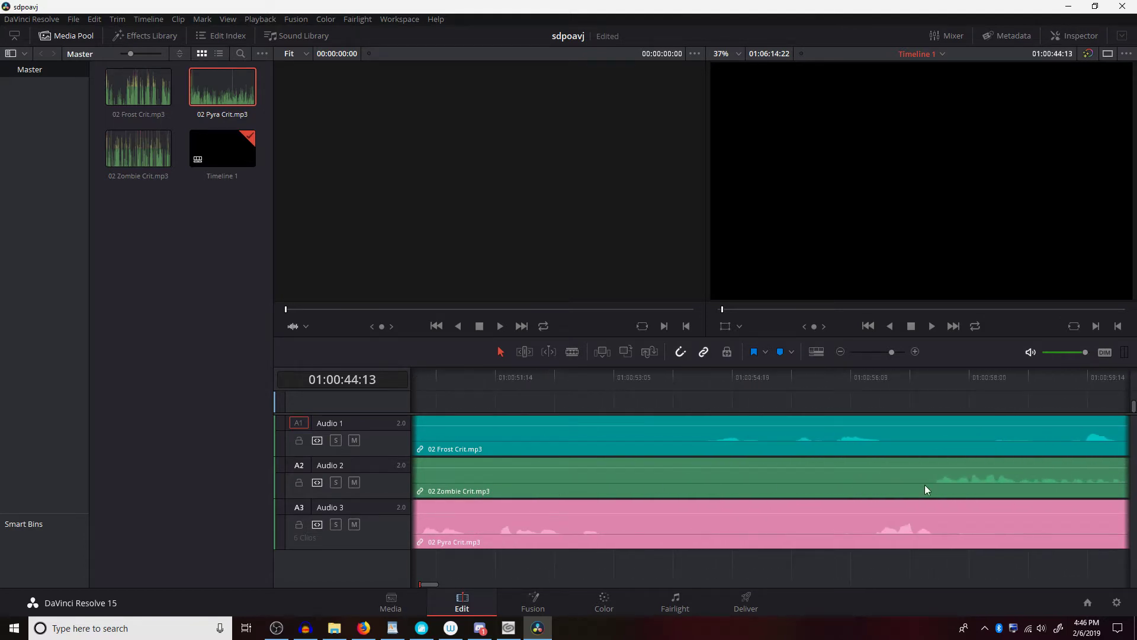
scroll(772, 484, "left", 4)
scroll(863, 485, "right", 5)
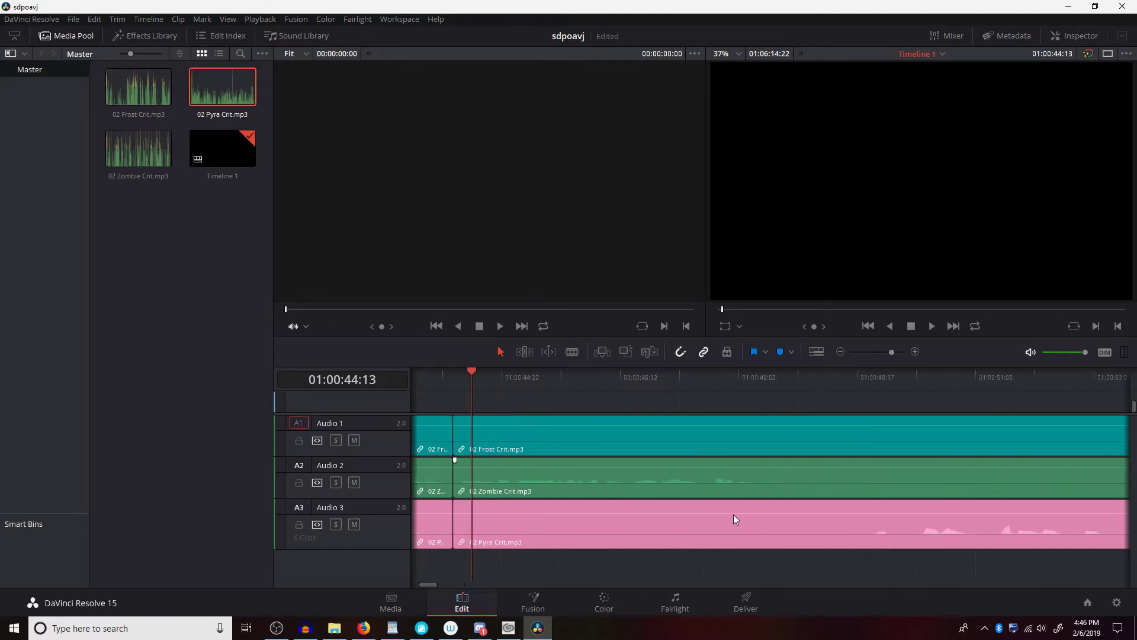
scroll(685, 489, "right", 6)
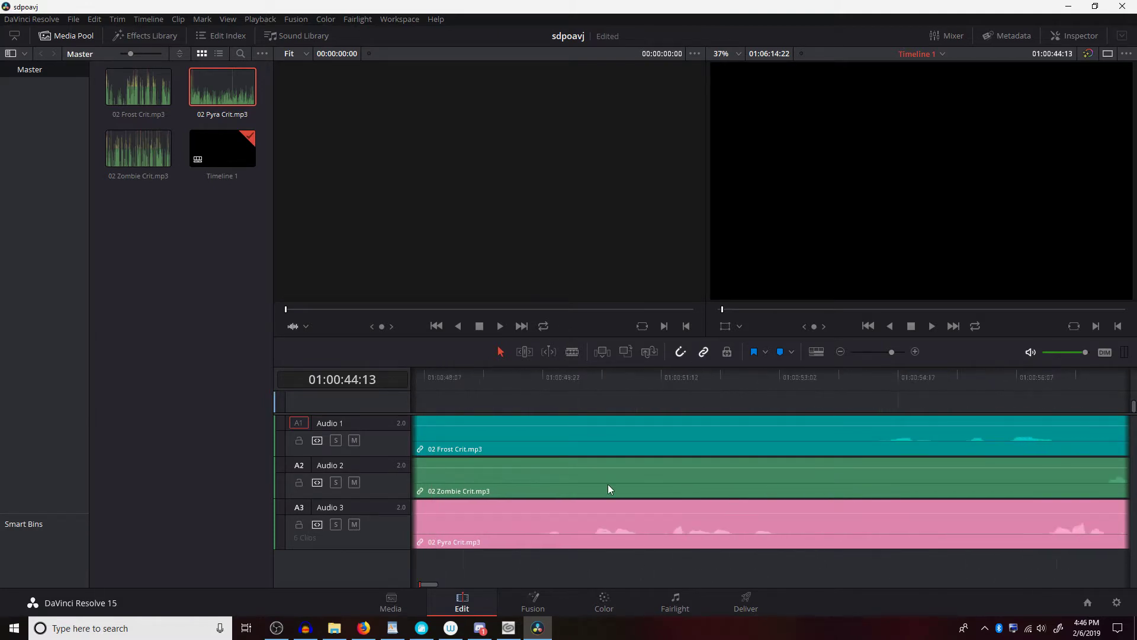
left_click(595, 380)
left_click(709, 380)
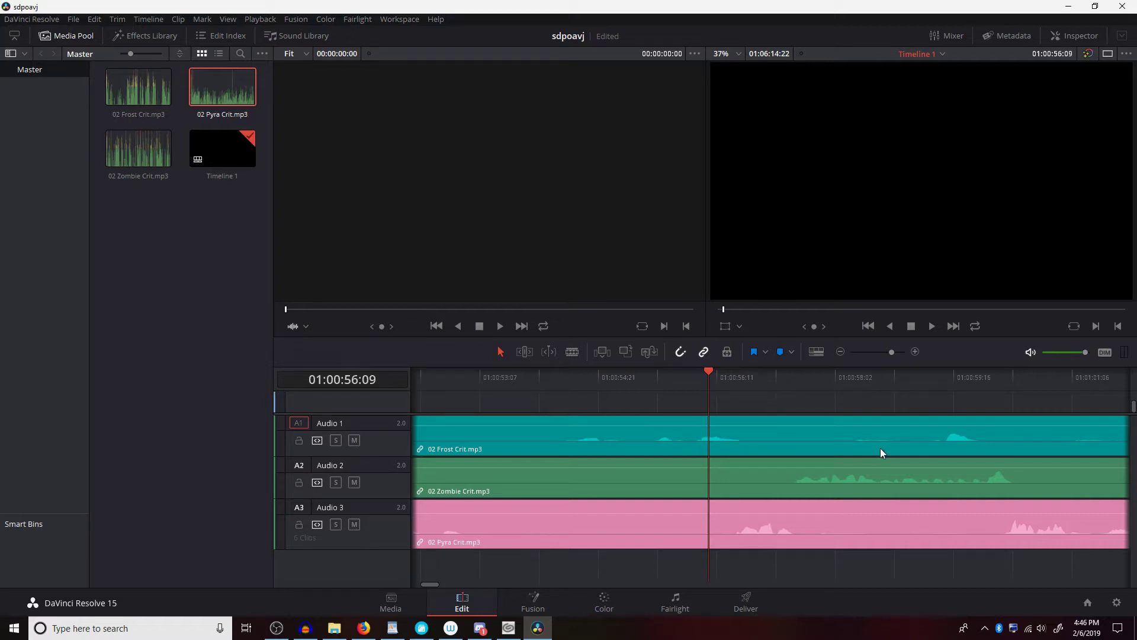
Step: Inspect the overlapping voice peaks on all three tracks from 01:01:00:04 onward, finishing at the 02 Zombie Crit peak at 01:01:08:04
scroll(712, 485, "right", 4)
left_click(741, 378)
left_click(777, 379)
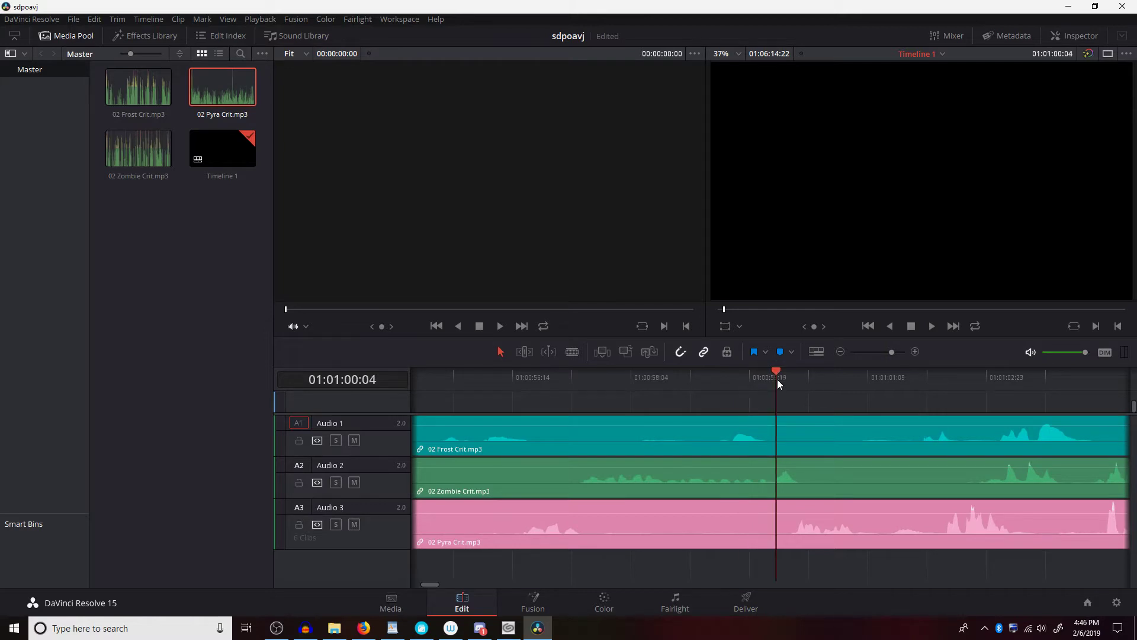
left_click(785, 378)
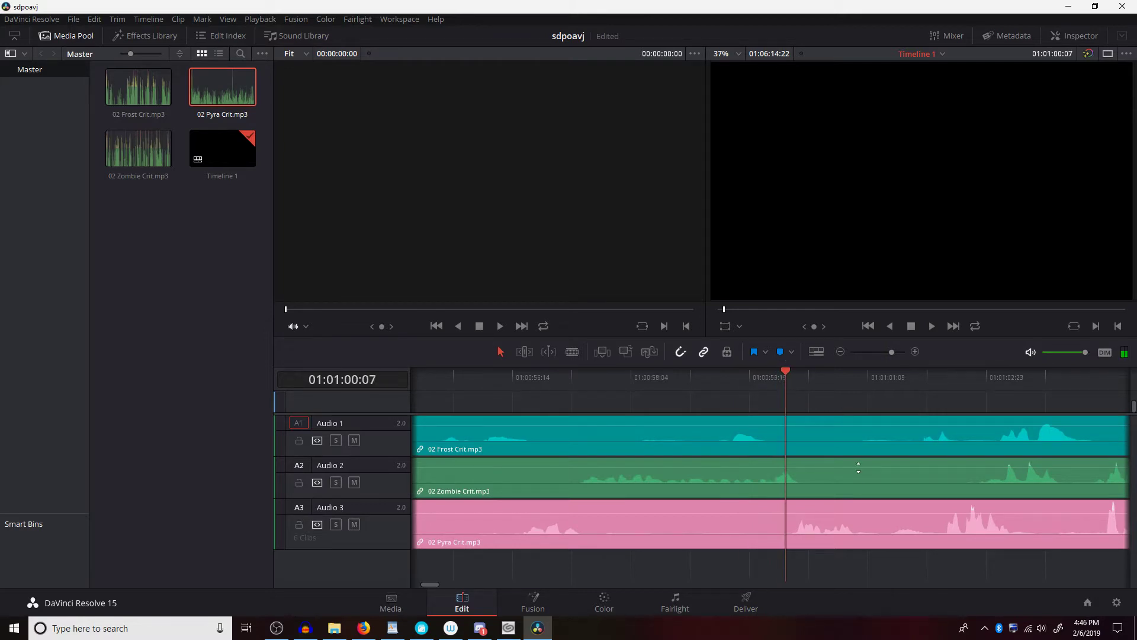
scroll(915, 479, "right", 5)
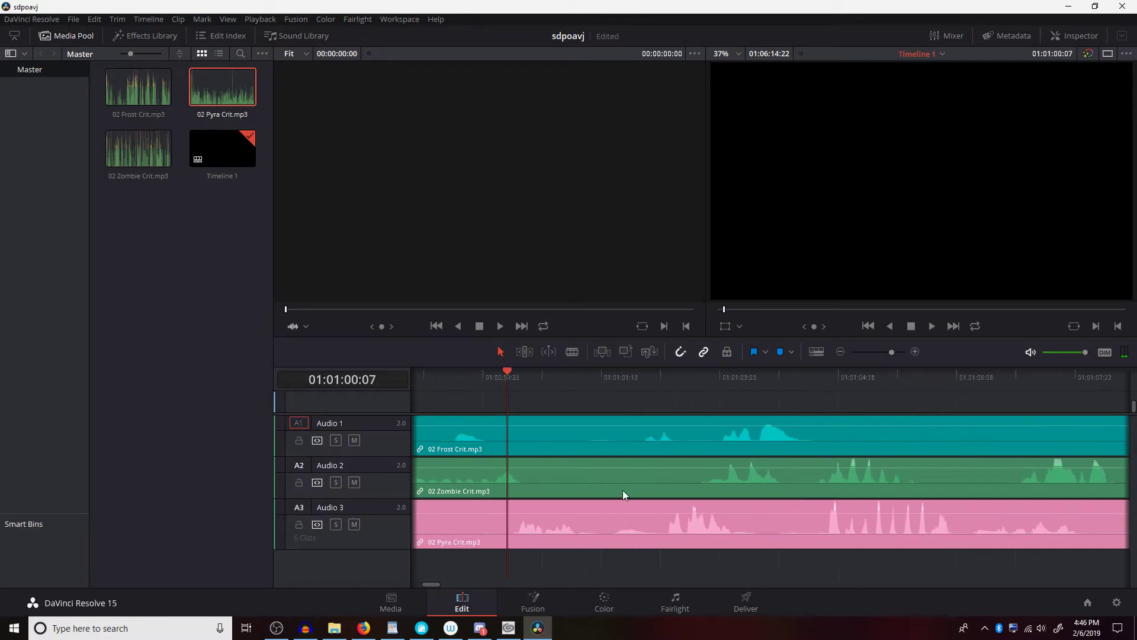
left_click(526, 388)
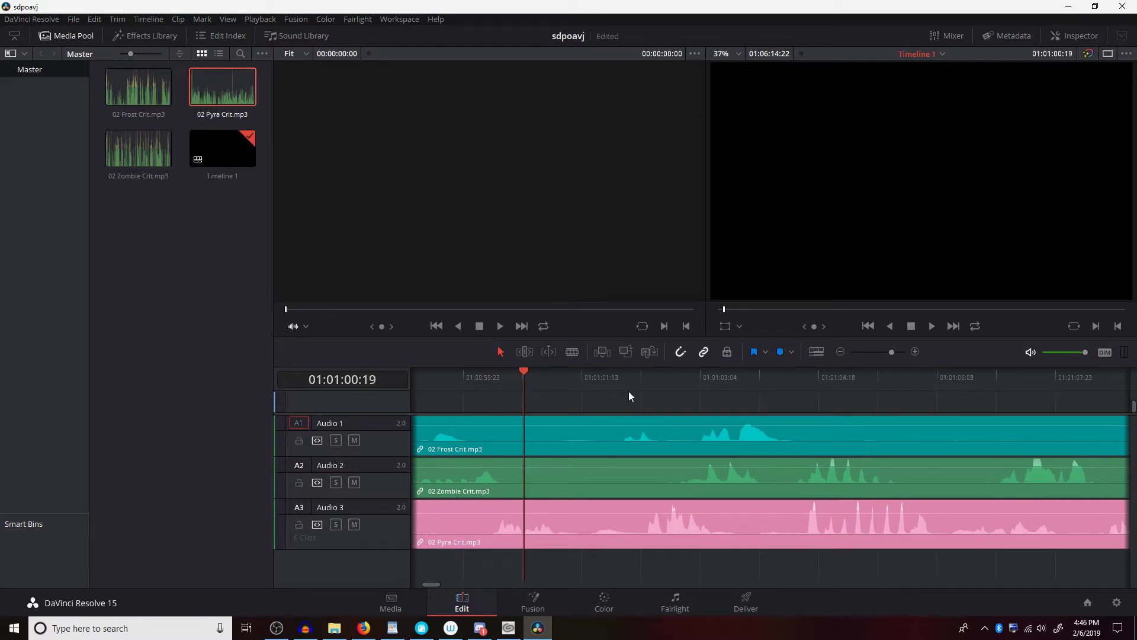
left_click(651, 374)
left_click(722, 382)
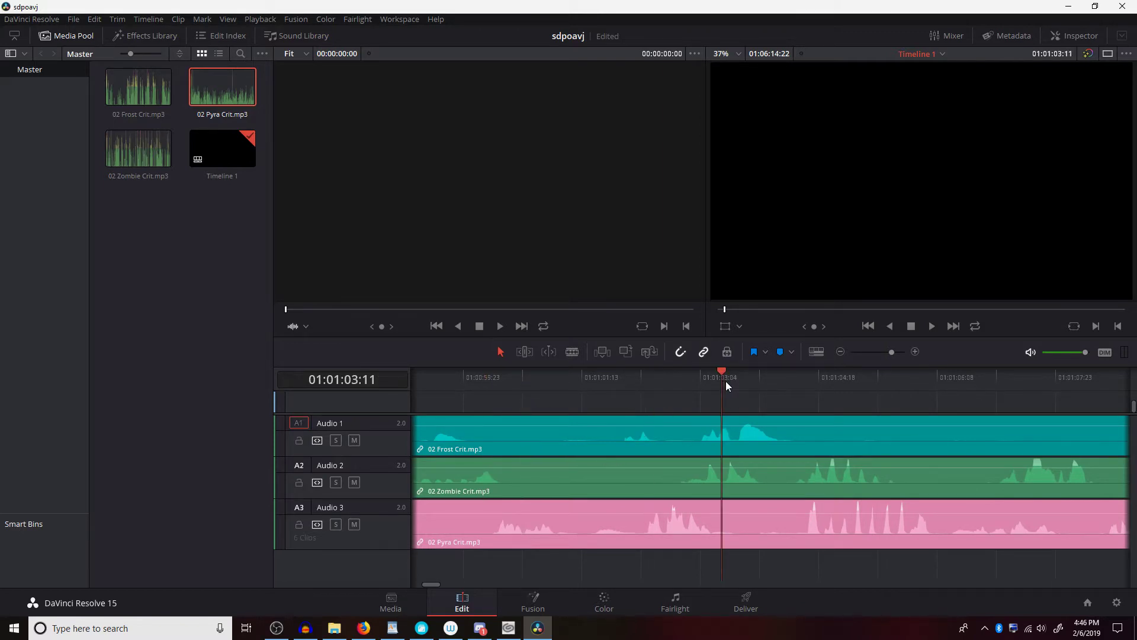
left_click(753, 378)
scroll(873, 487, "right", 6)
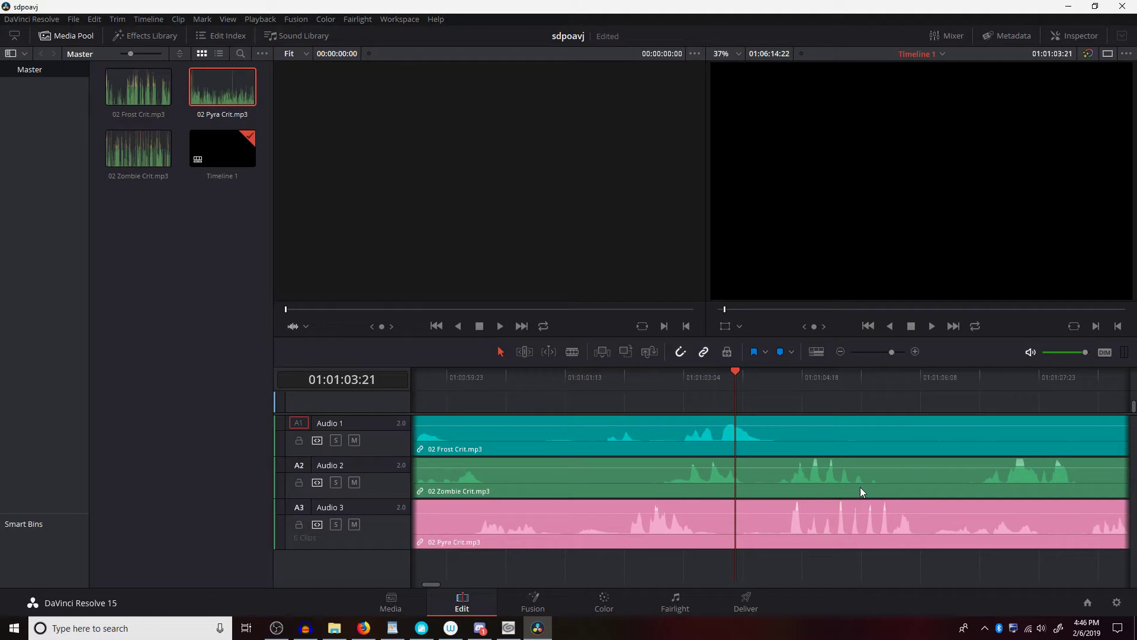
left_click(680, 374)
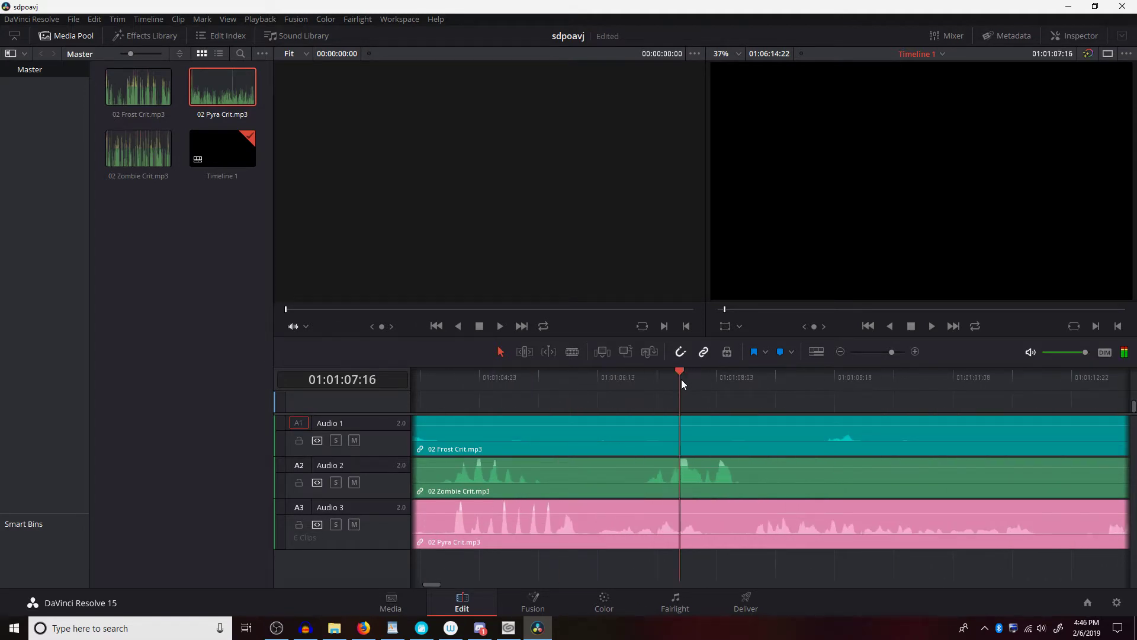
left_click(718, 375)
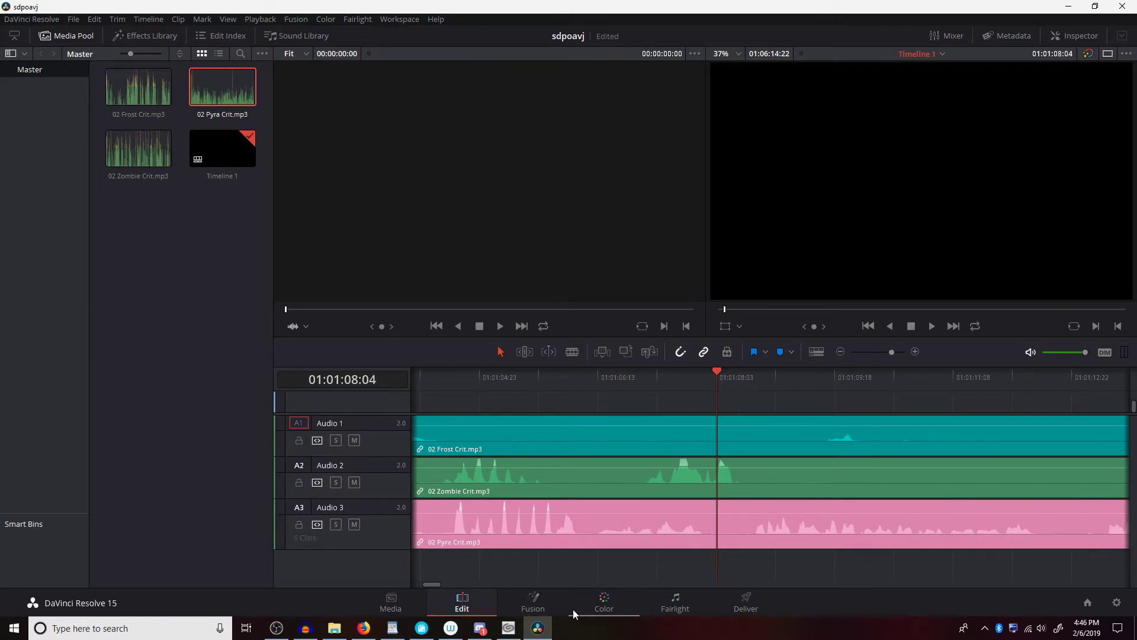
Step: Open the delivery render settings and choose the Audio Only preset
left_click(752, 609)
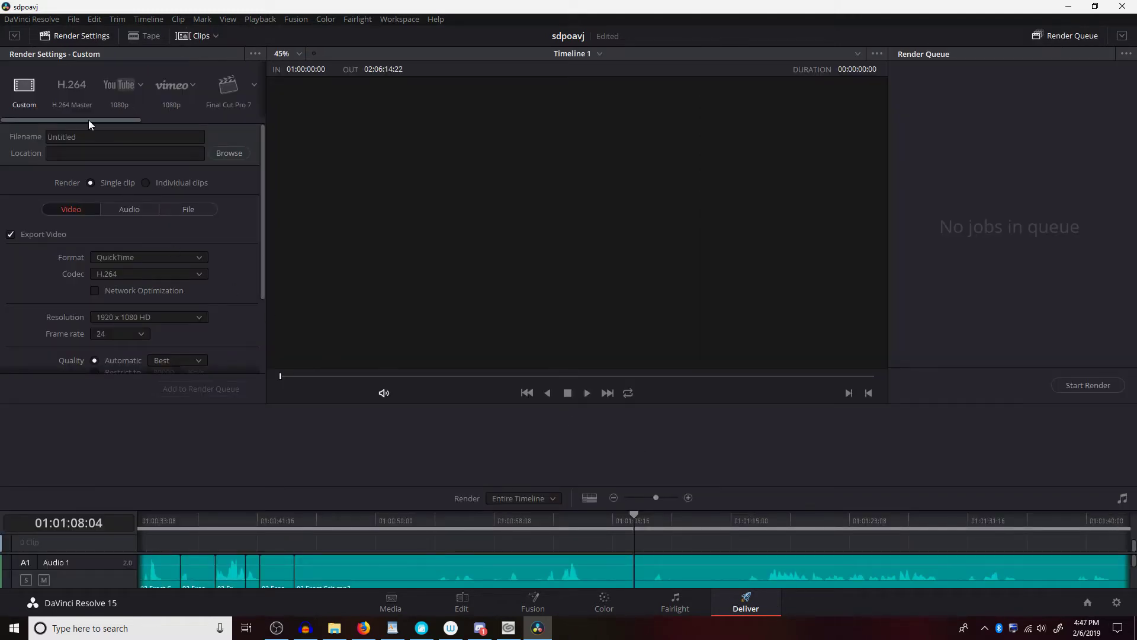
left_click_drag(97, 119, 236, 109)
left_click(195, 90)
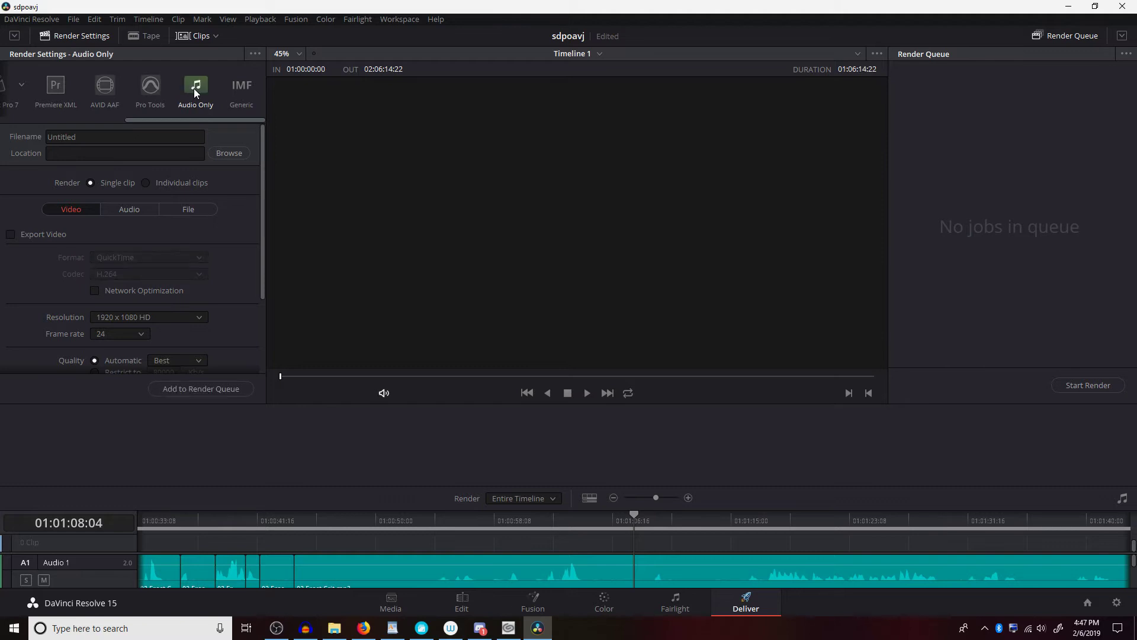
Step: Check the filename, location and audio render settings, and set the audio export format to MP4
left_click(92, 135)
left_click(89, 154)
left_click(76, 203)
left_click(130, 209)
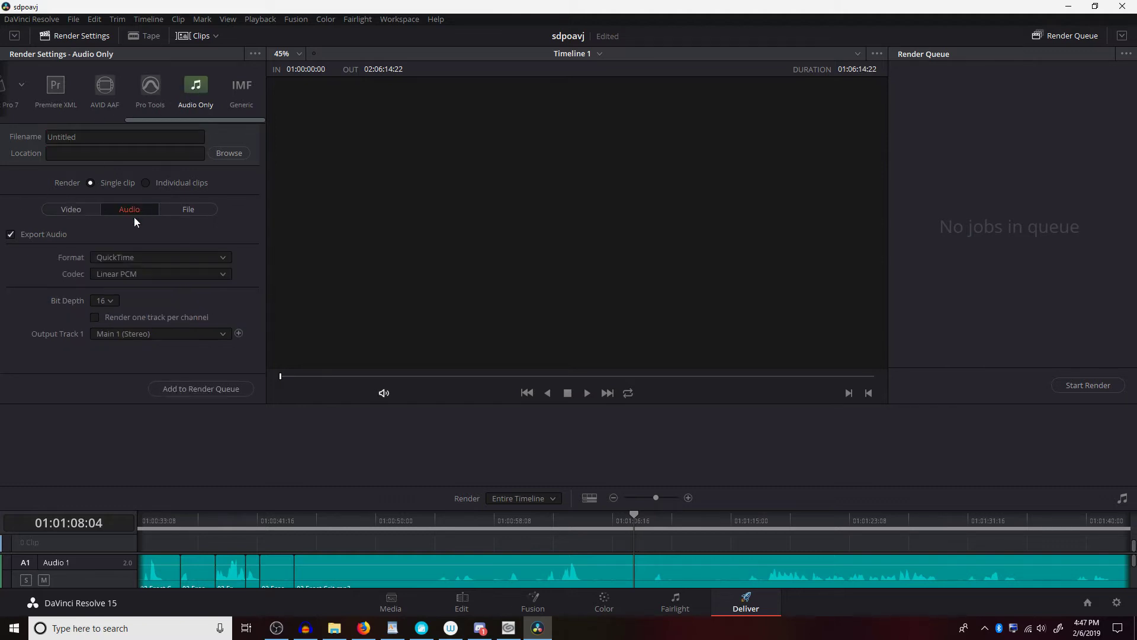
left_click(184, 257)
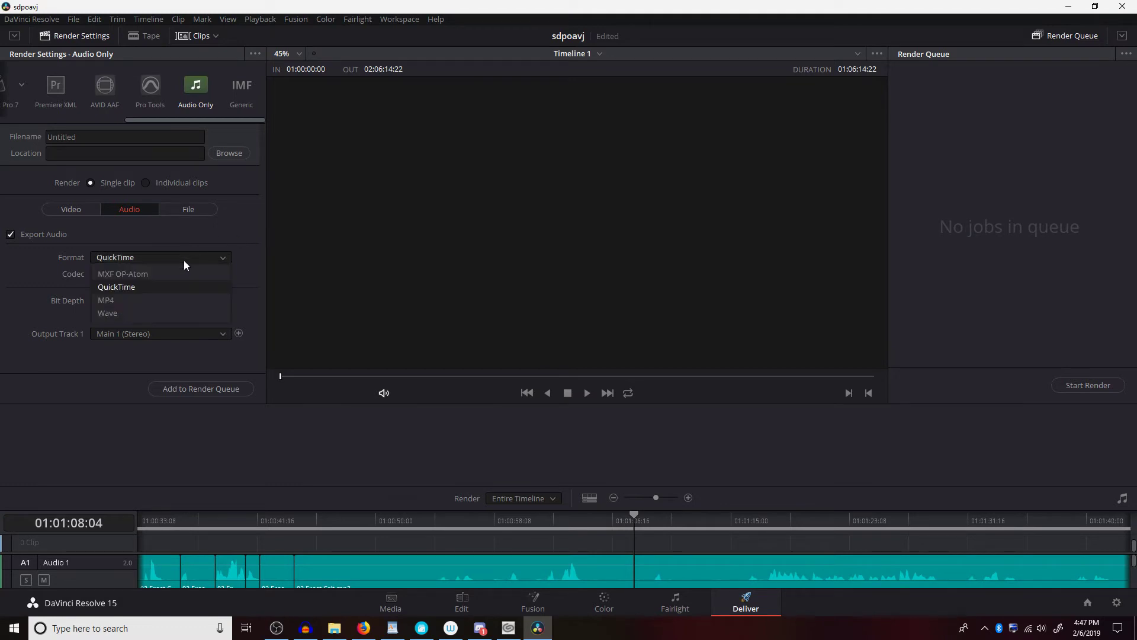
left_click(122, 300)
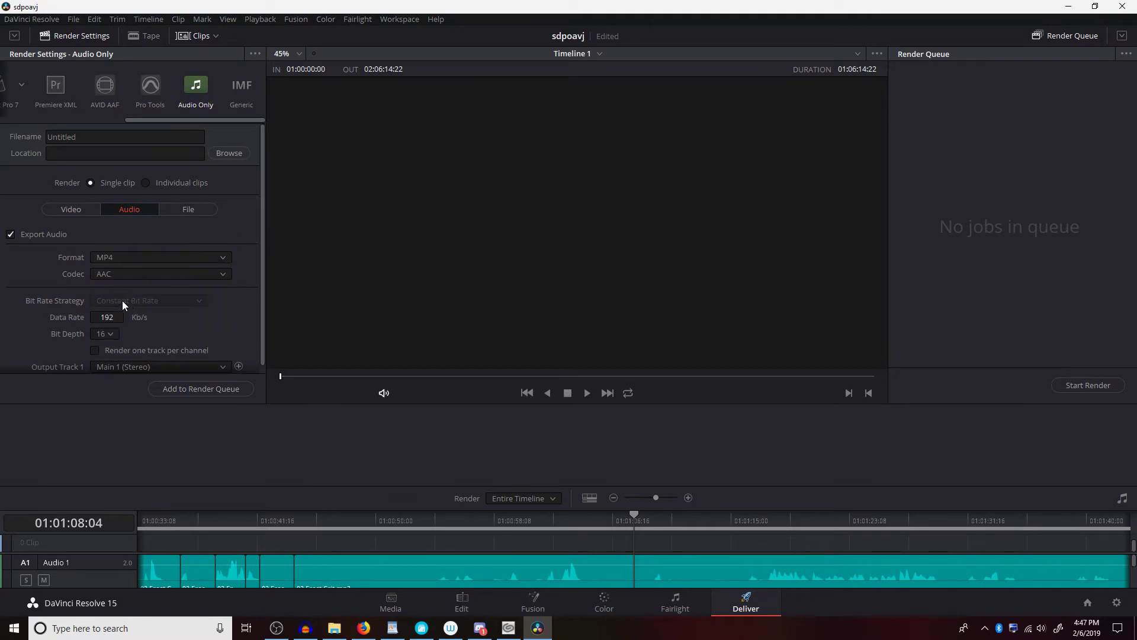
scroll(225, 324, "down", 1)
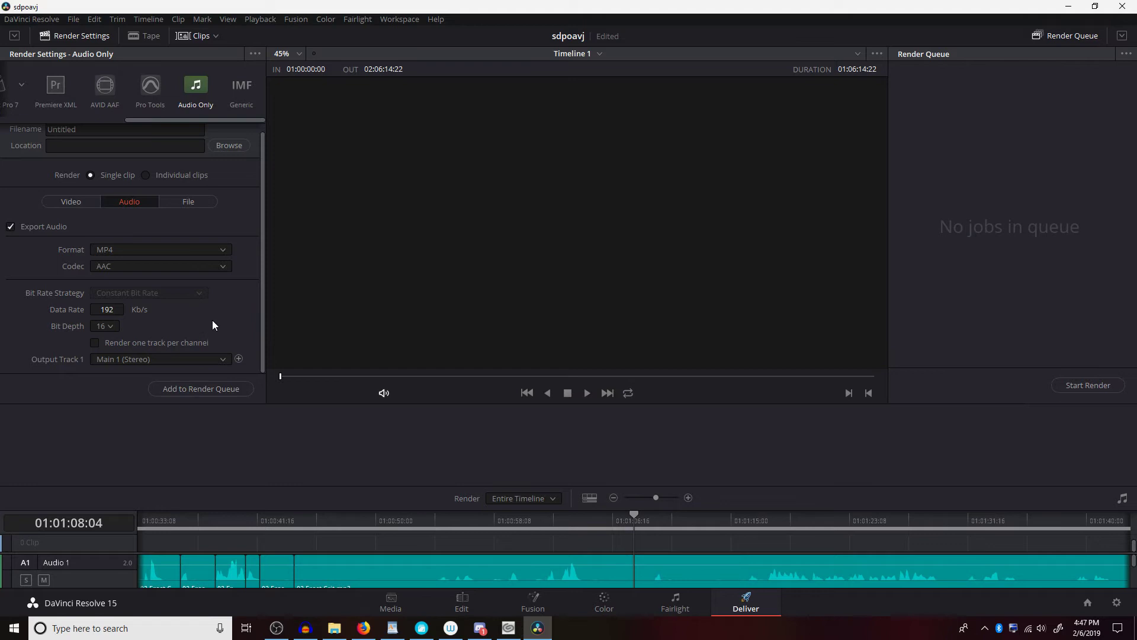
Step: Start adding the audio-only export to the render queue, cancel the file destination choice, and return to editing the timeline
left_click(195, 390)
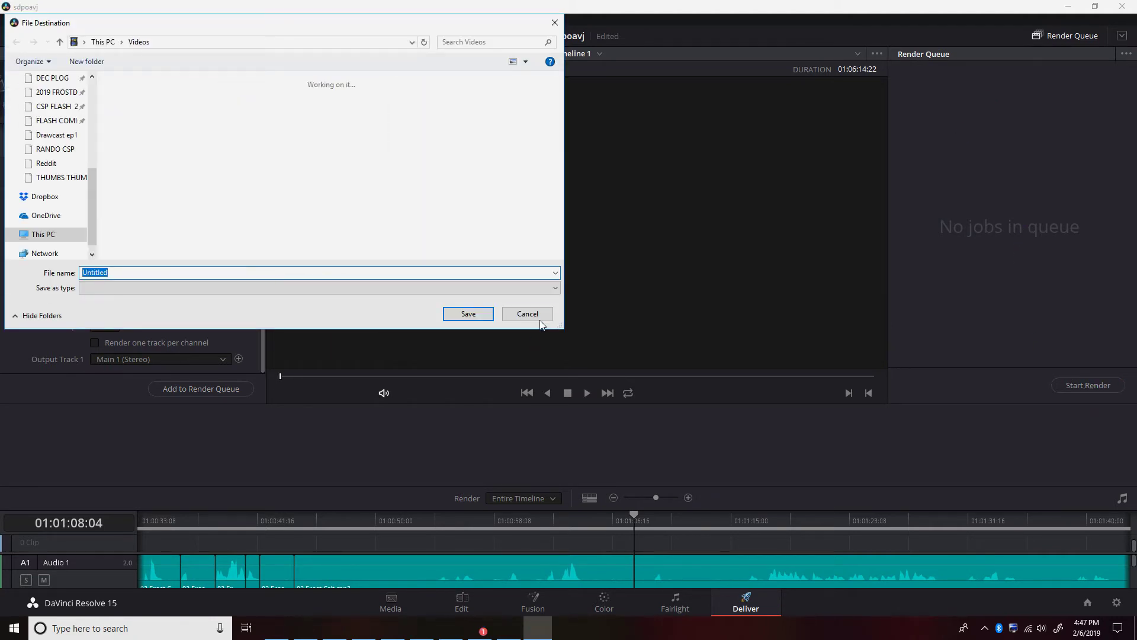
left_click(538, 317)
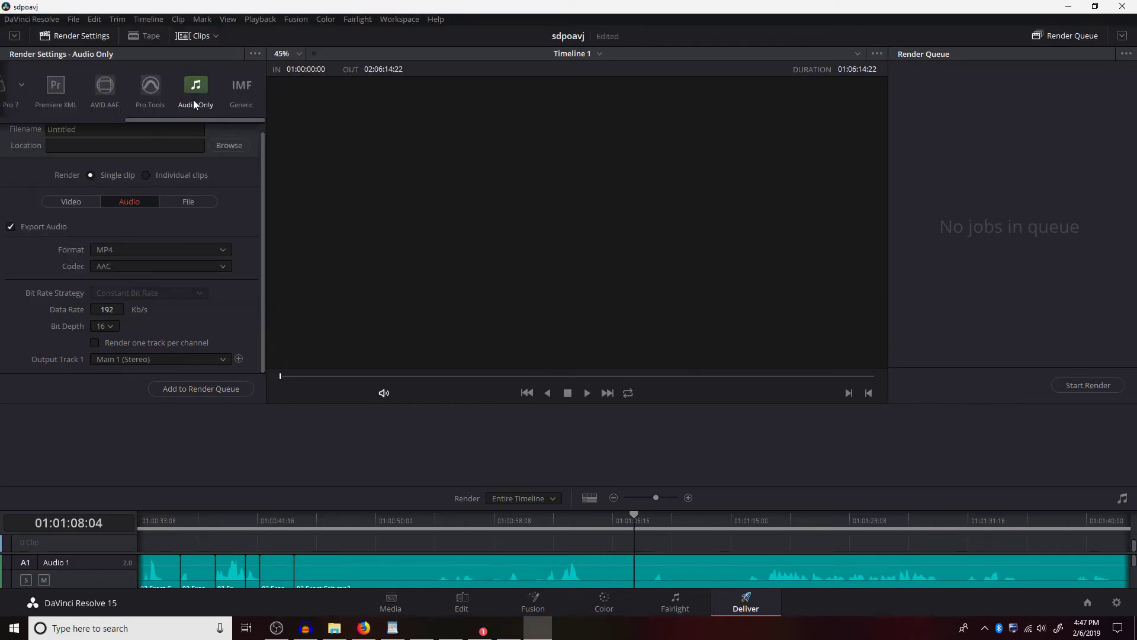
left_click(400, 606)
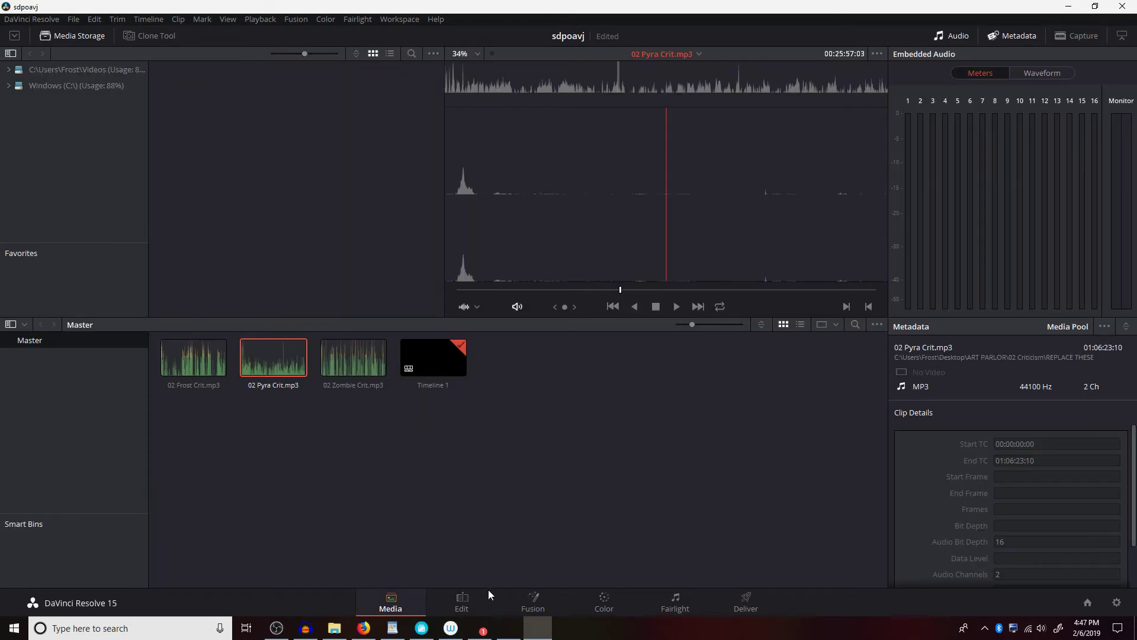
left_click(470, 598)
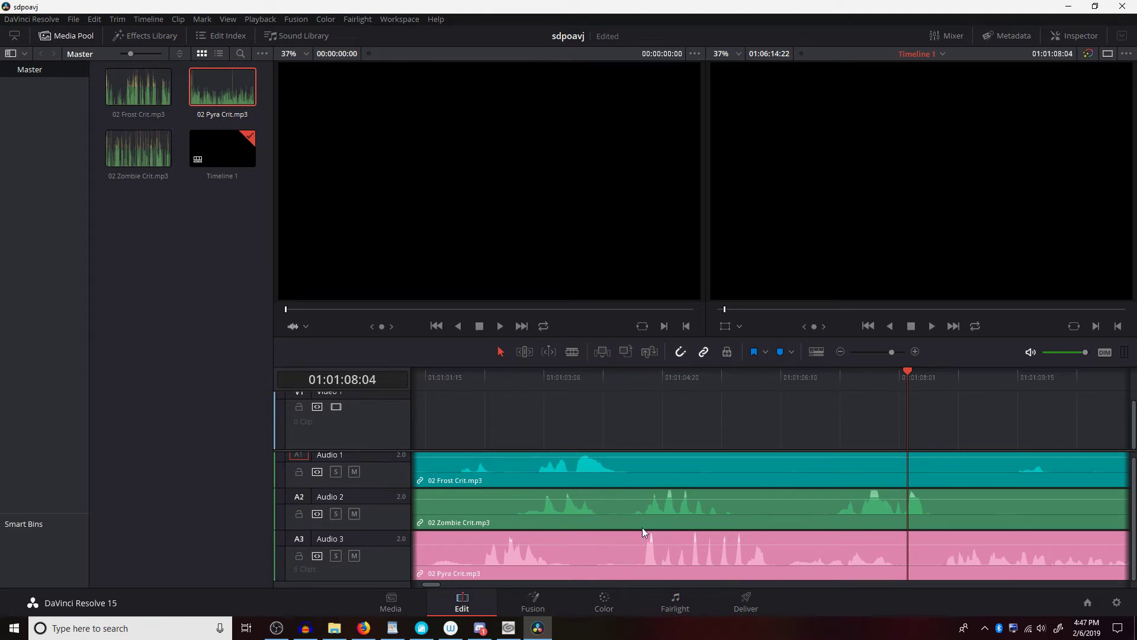
Step: Solo Audio 1 and try muting combinations of the voice tracks, ending with Audio 1 and Audio 3 muted and Audio 2 unmuted
left_click(337, 472)
left_click(354, 472)
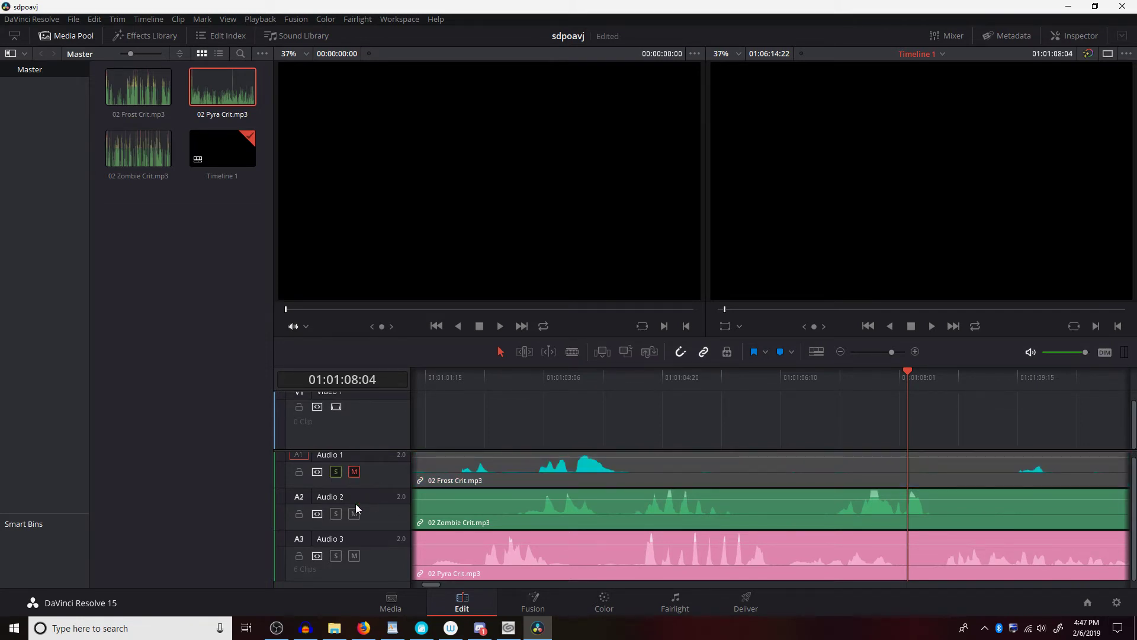
left_click(354, 514)
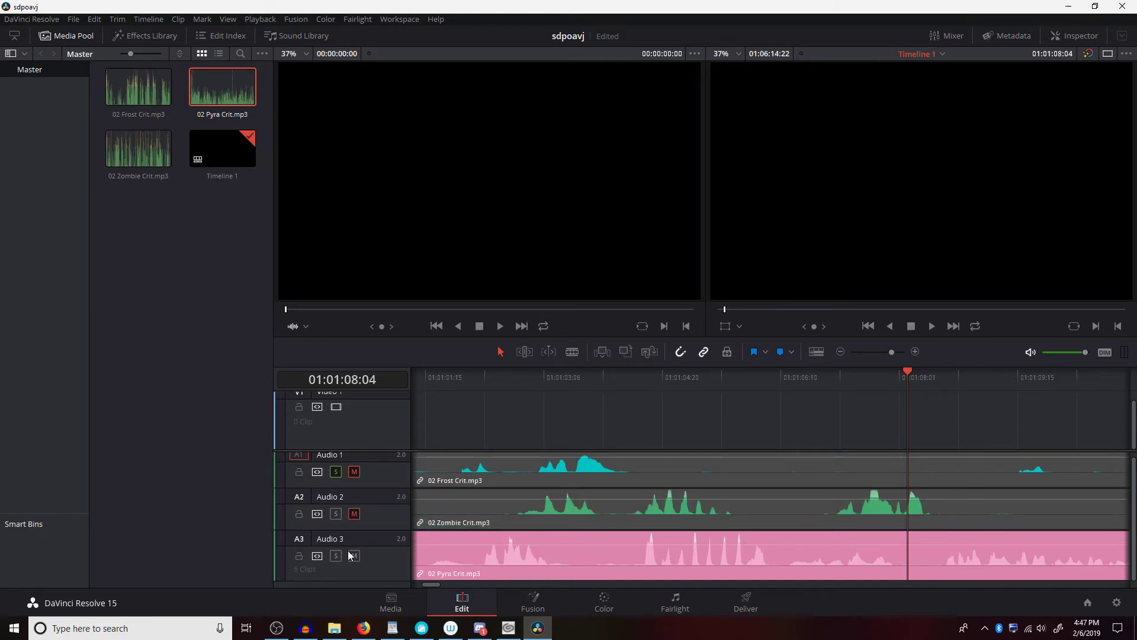
left_click(355, 514)
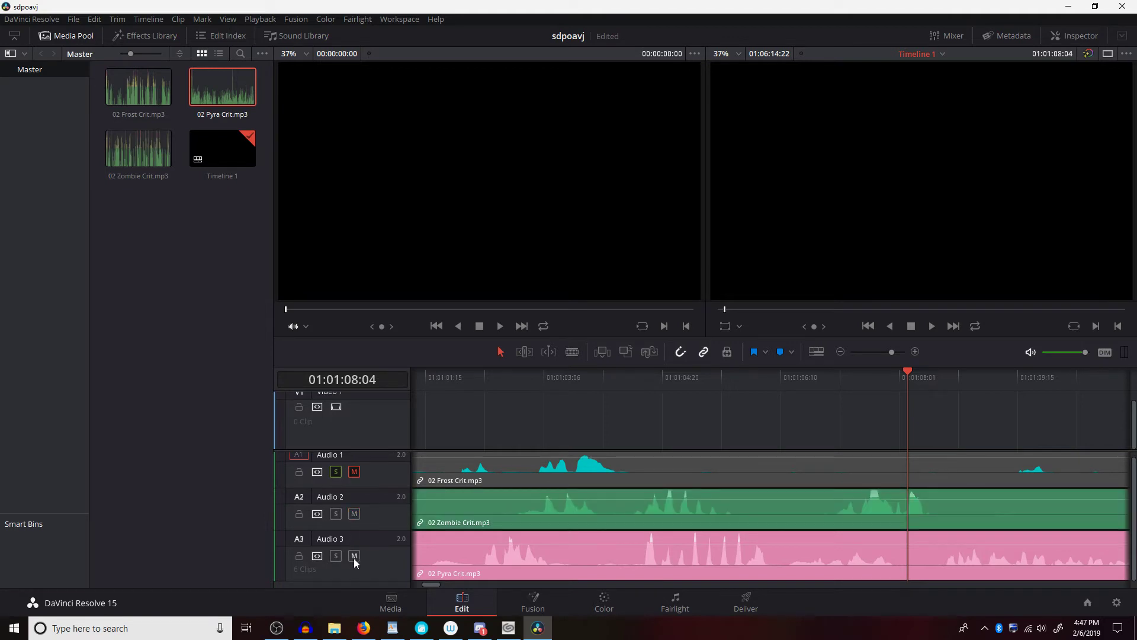
left_click(354, 557)
left_click(356, 472)
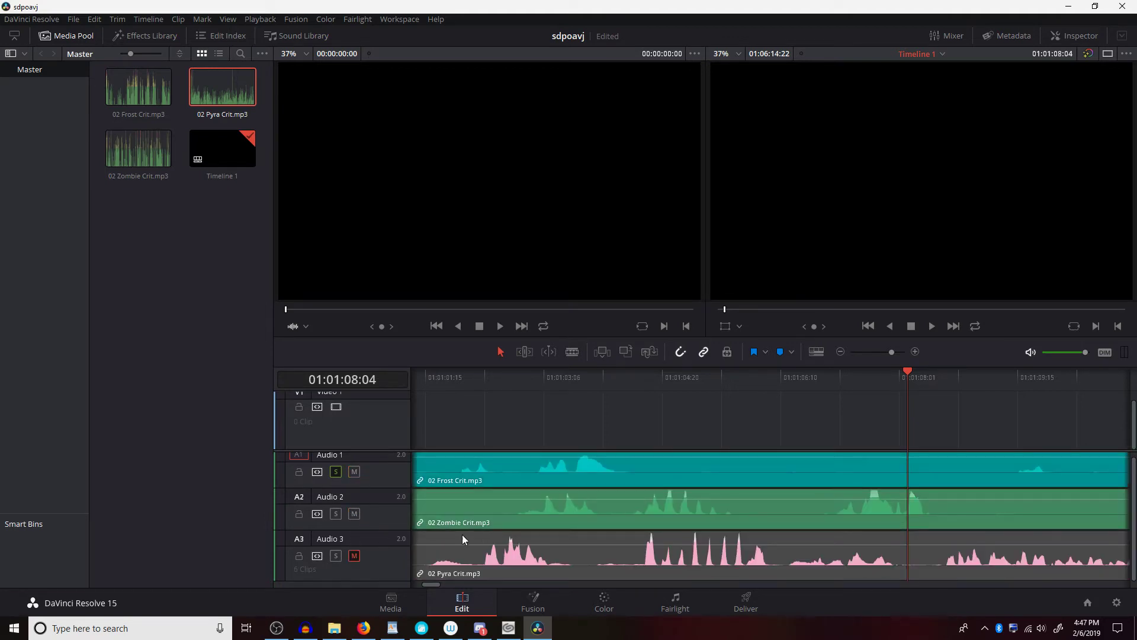
left_click(354, 472)
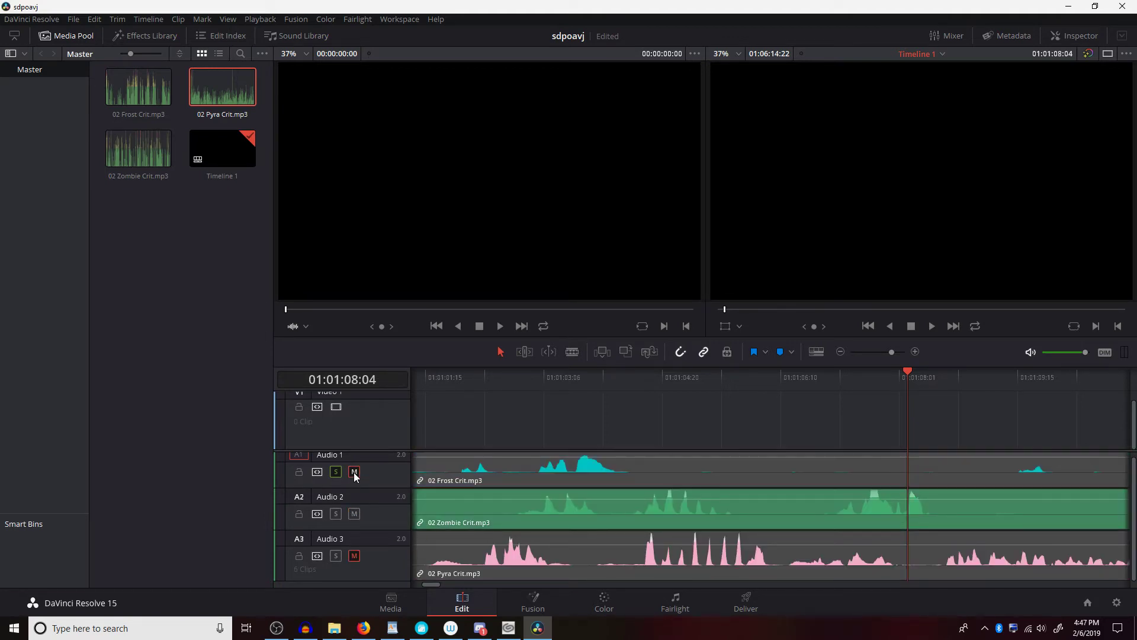
Step: Mute Audio 2 and unmute Audio 1 to isolate 02 Frost Crit, and examine the earlier cut clips on the timeline
left_click(508, 521)
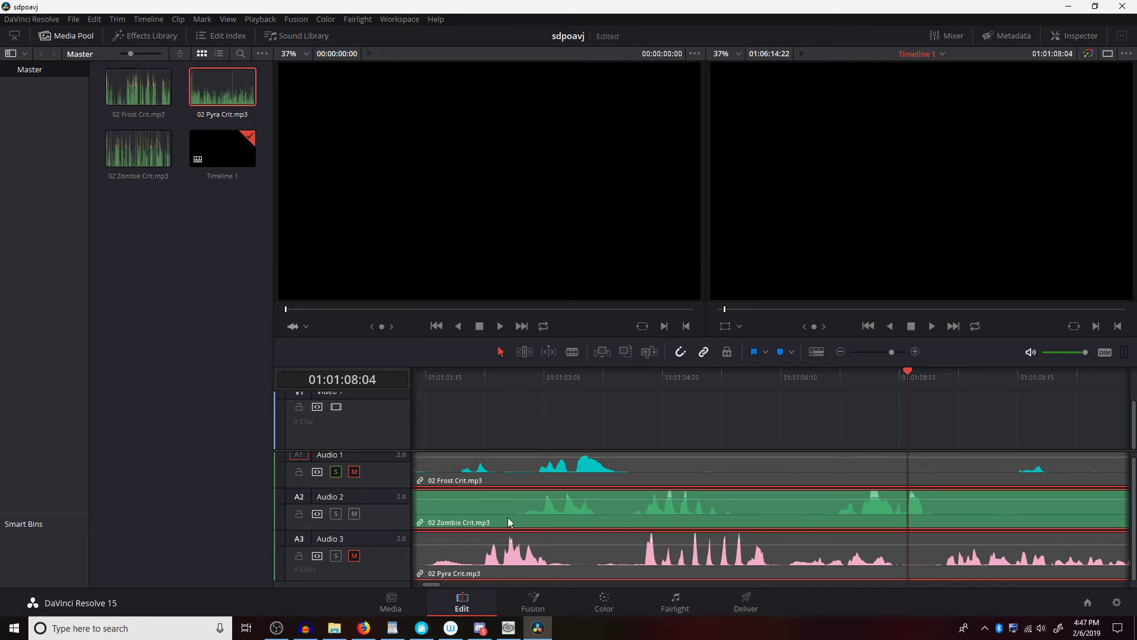
left_click(355, 513)
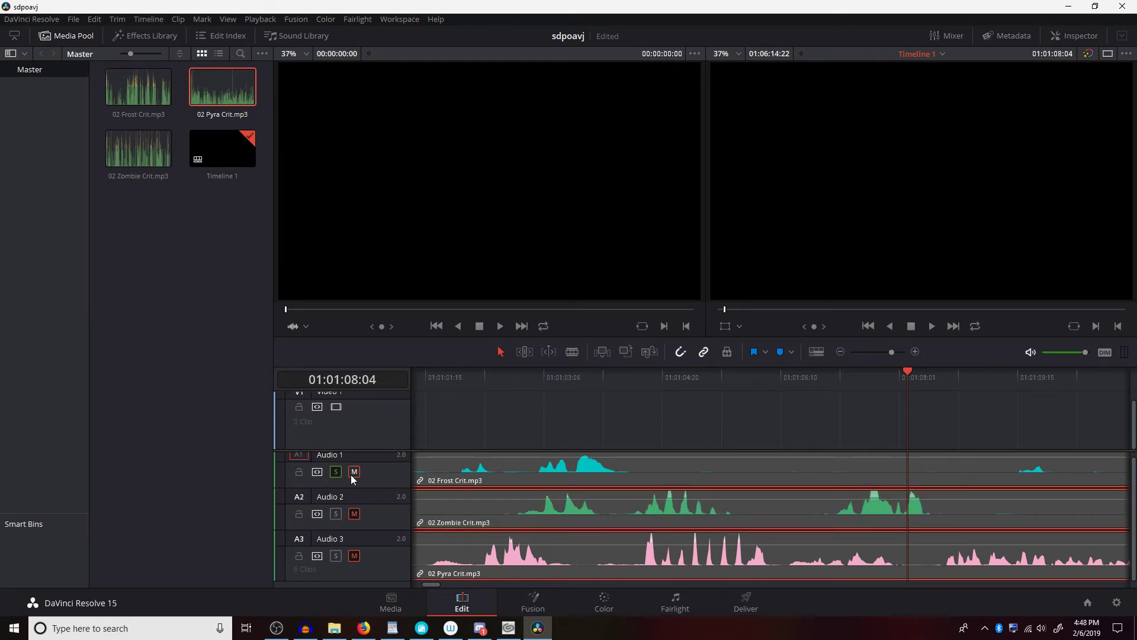
left_click(354, 471)
scroll(562, 473, "right", 3)
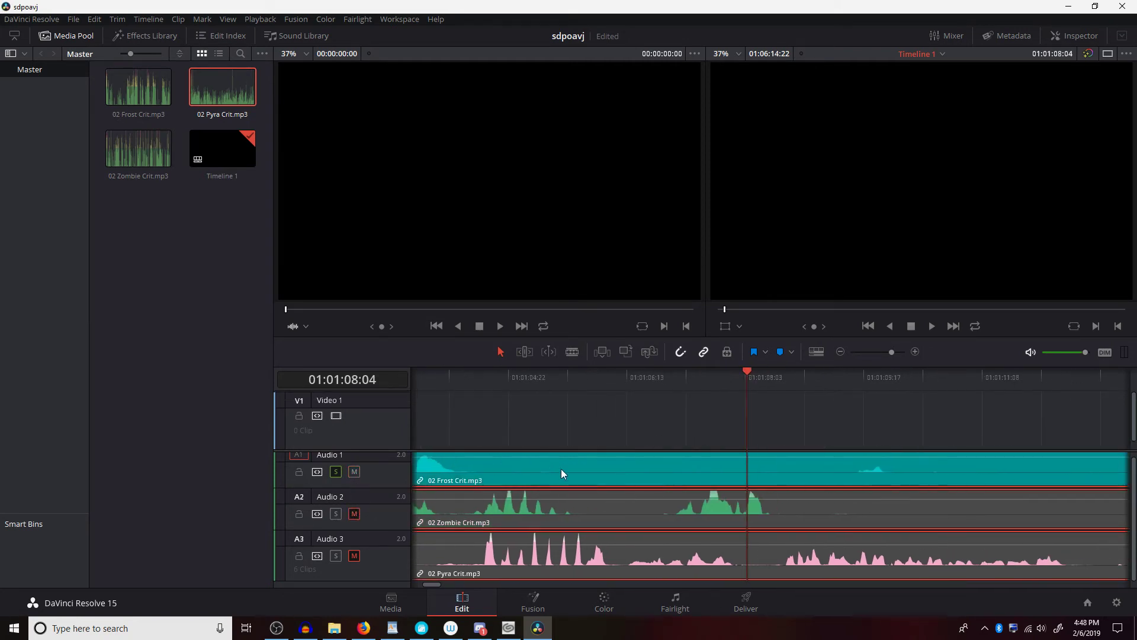
scroll(571, 470, "left", 9)
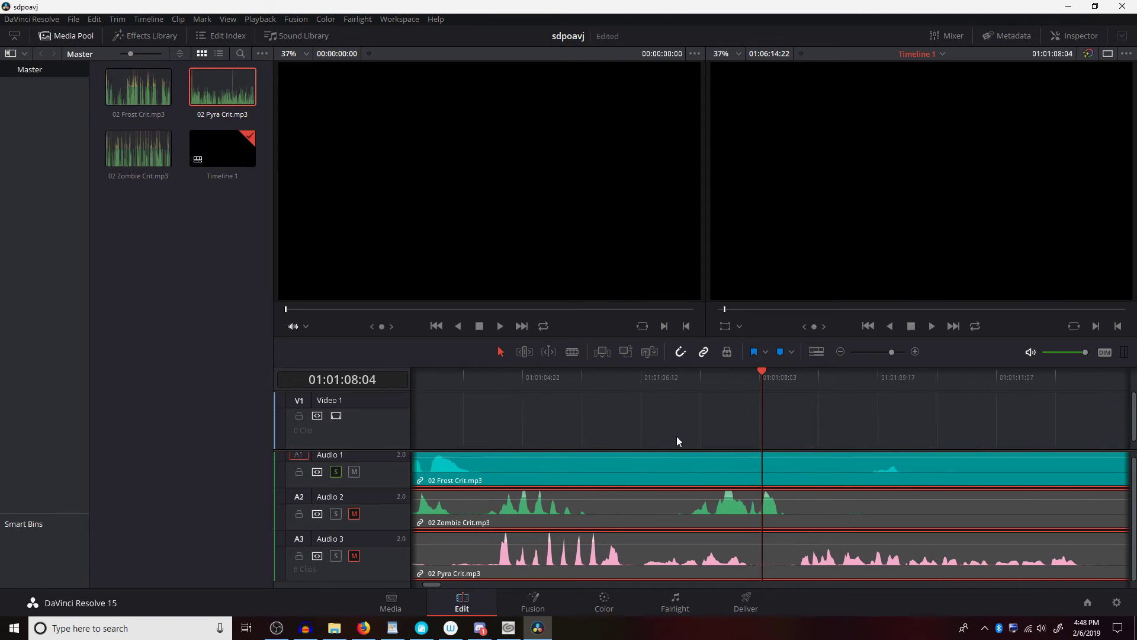
scroll(797, 432, "left", 12)
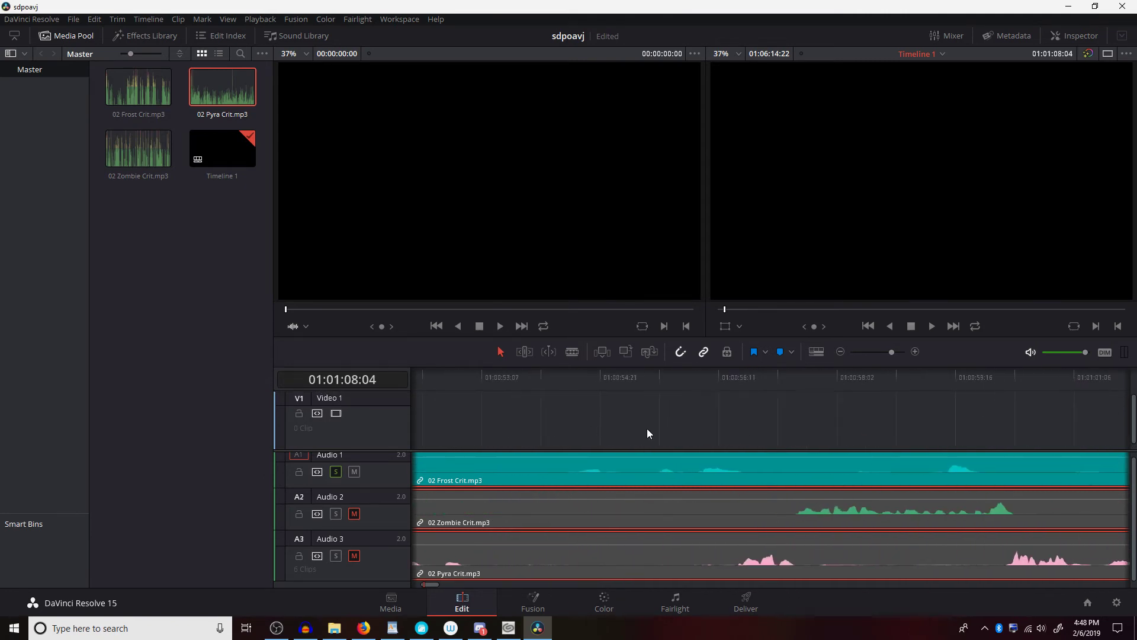
scroll(694, 435, "left", 9)
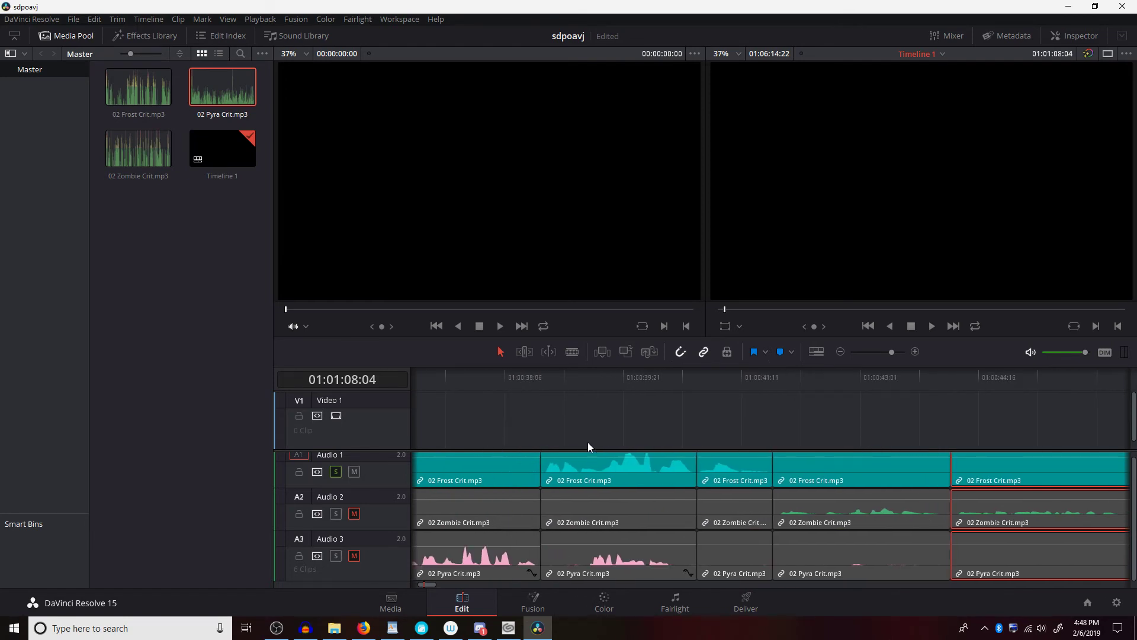
scroll(824, 437, "left", 4)
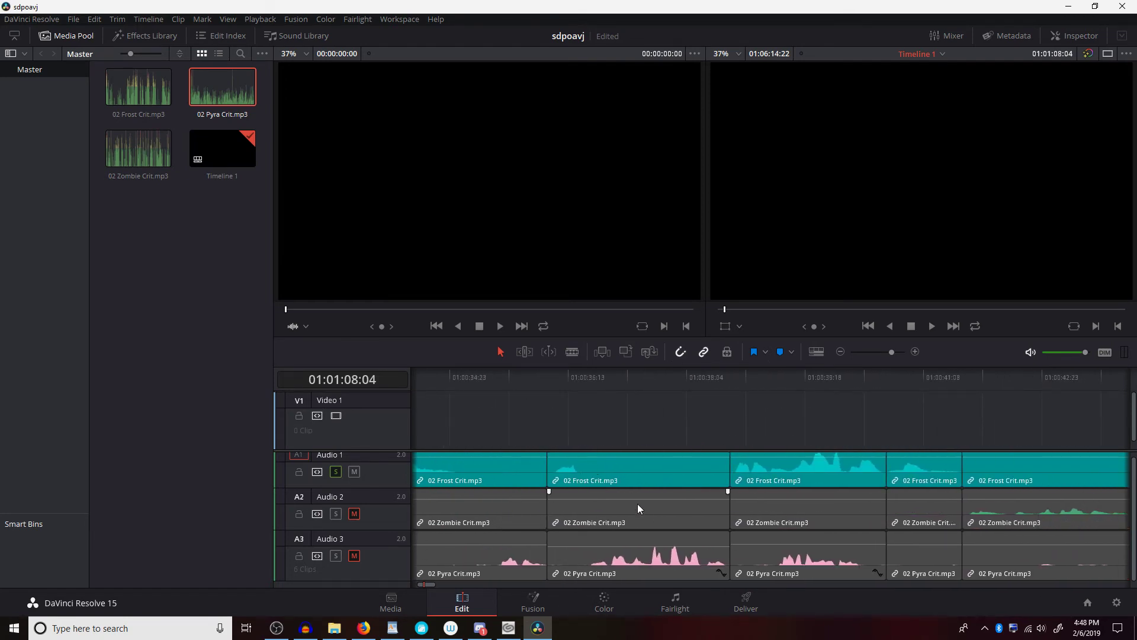
scroll(855, 425, "left", 9)
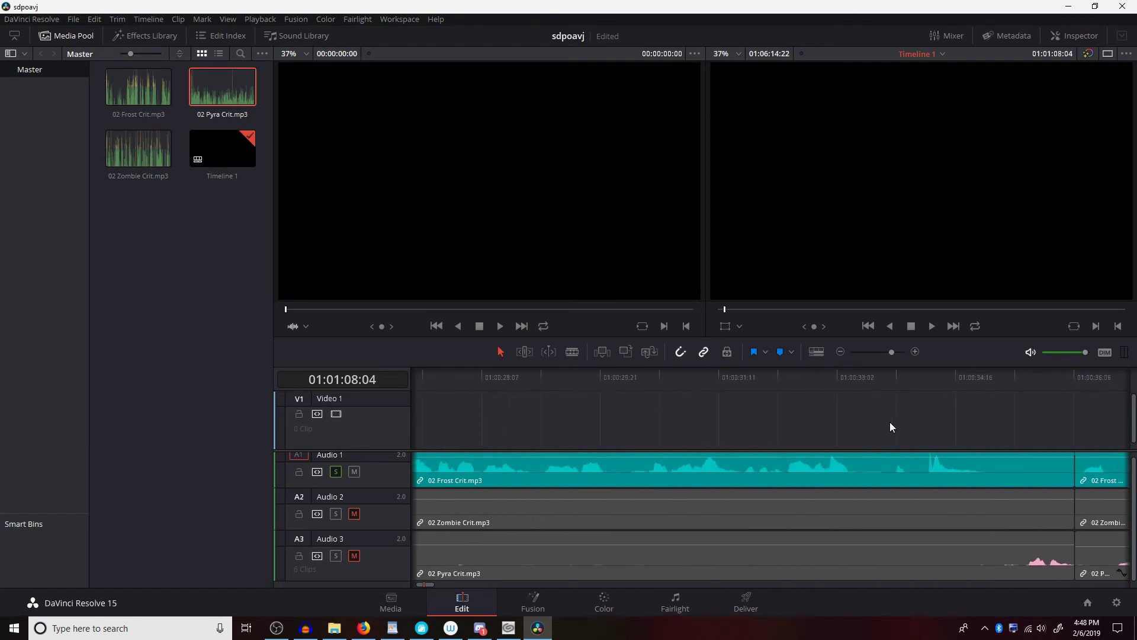
scroll(684, 424, "left", 12)
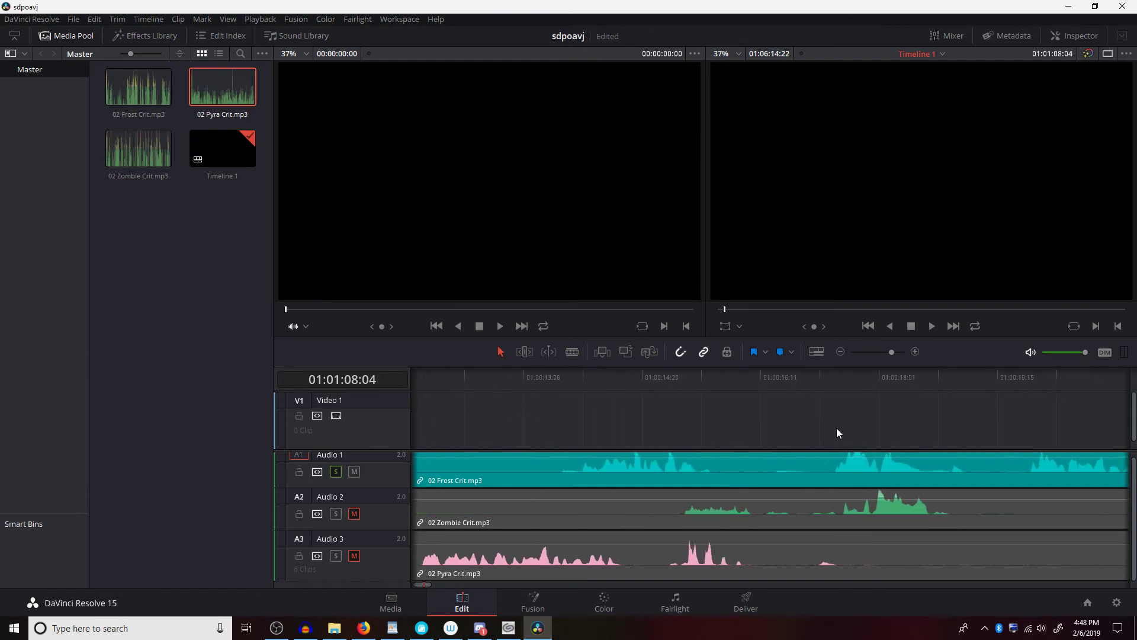
scroll(587, 429, "left", 8)
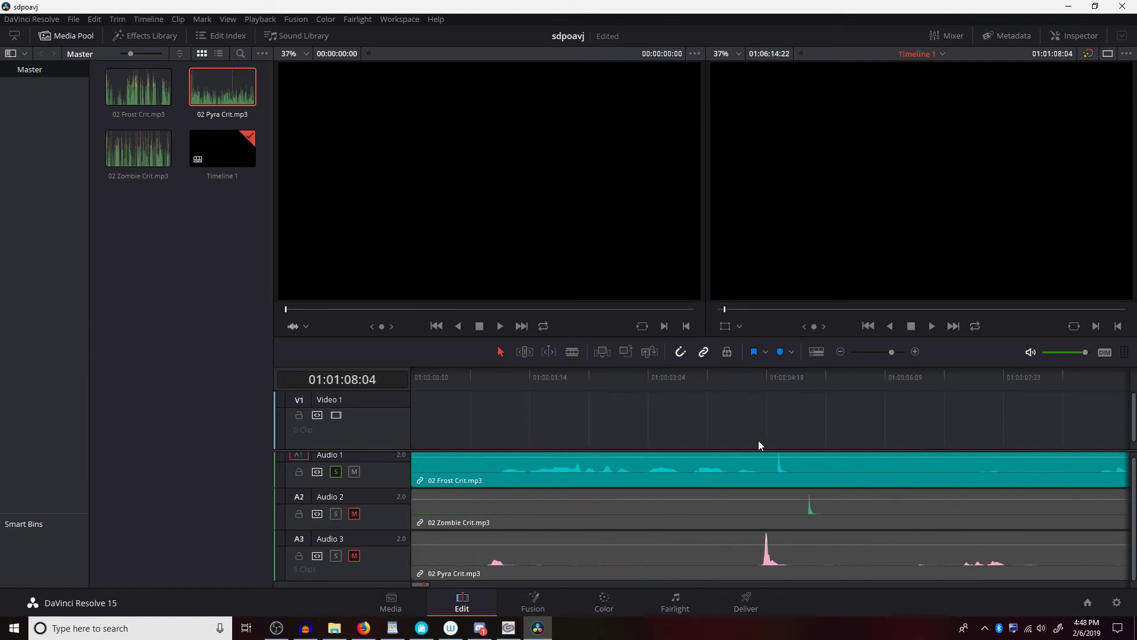
scroll(574, 436, "down", 1)
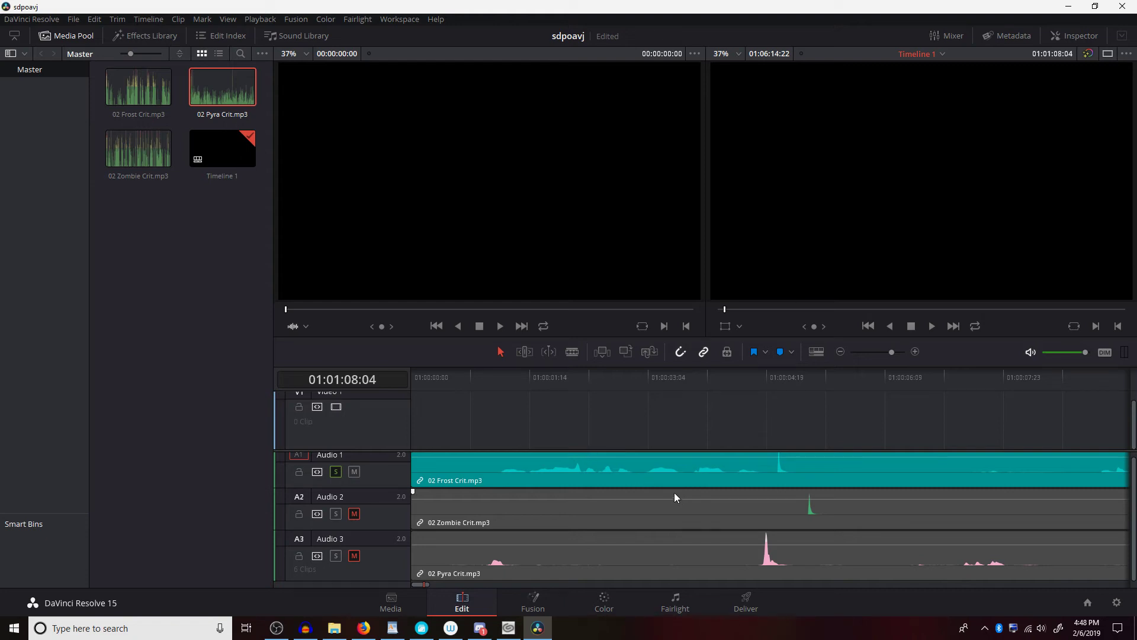
Step: Open the user preferences and examine the Project Save and Load settings, including Live Save and Project Backups
left_click(32, 20)
left_click(50, 18)
left_click(45, 19)
mouse_move(94, 21)
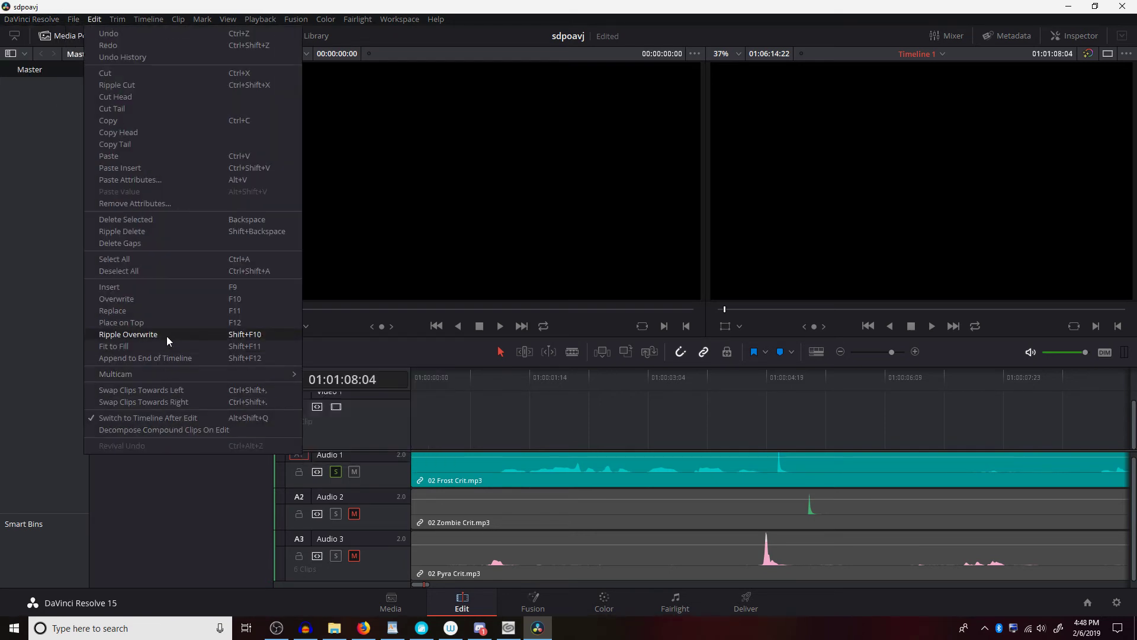
mouse_move(33, 19)
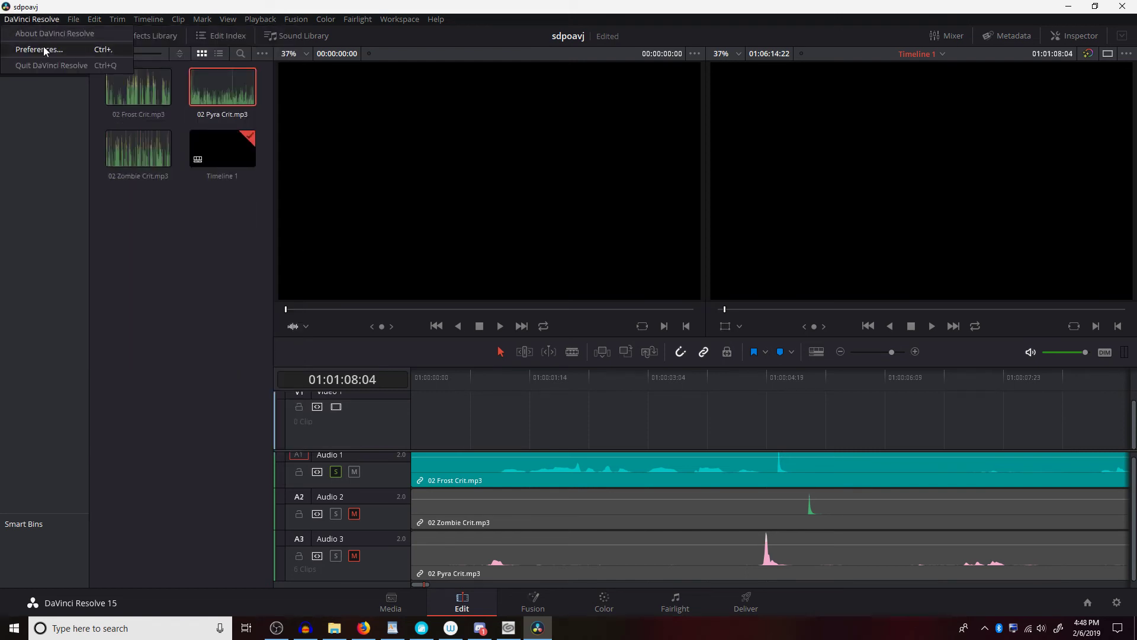
left_click(146, 213)
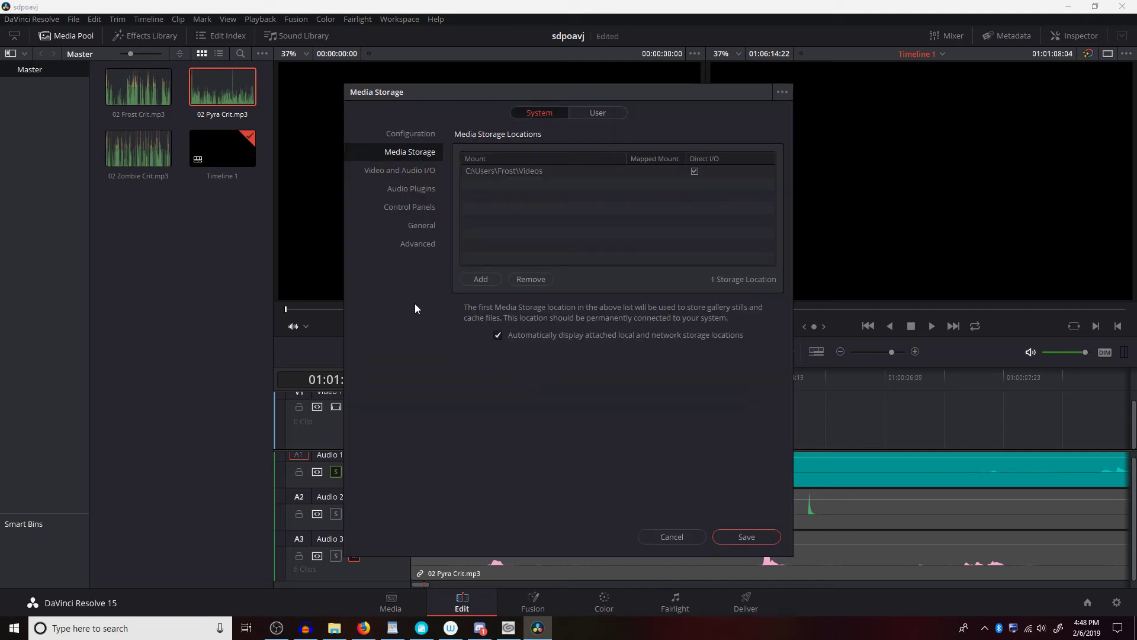
left_click(601, 112)
left_click(417, 151)
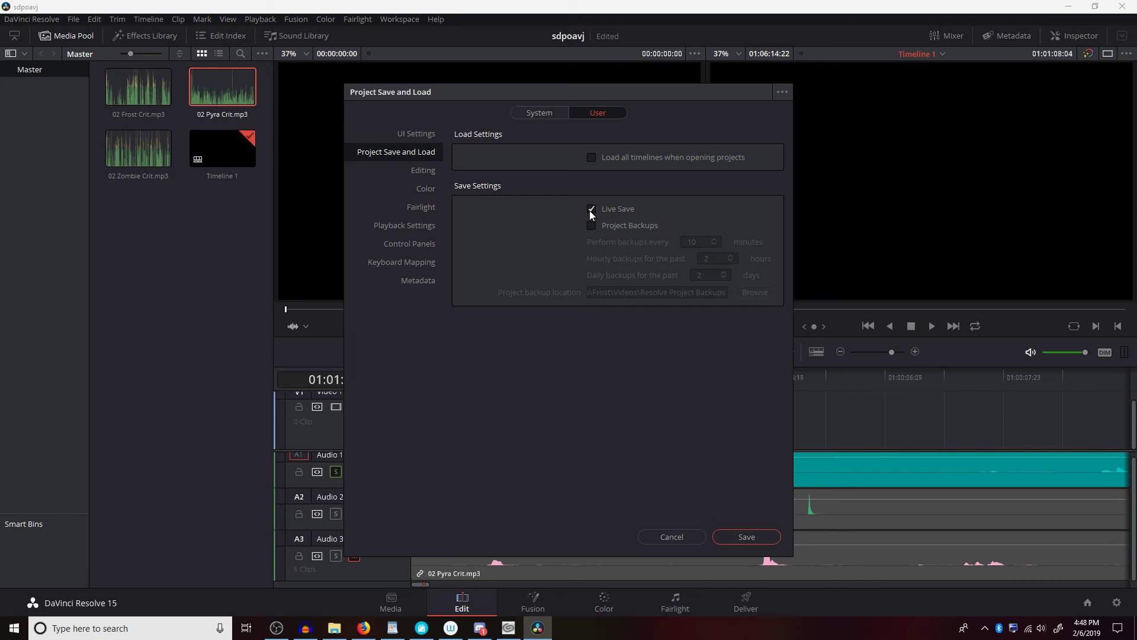
Step: Try enabling Project Backups, disable the option again, and save the preferences
left_click(591, 226)
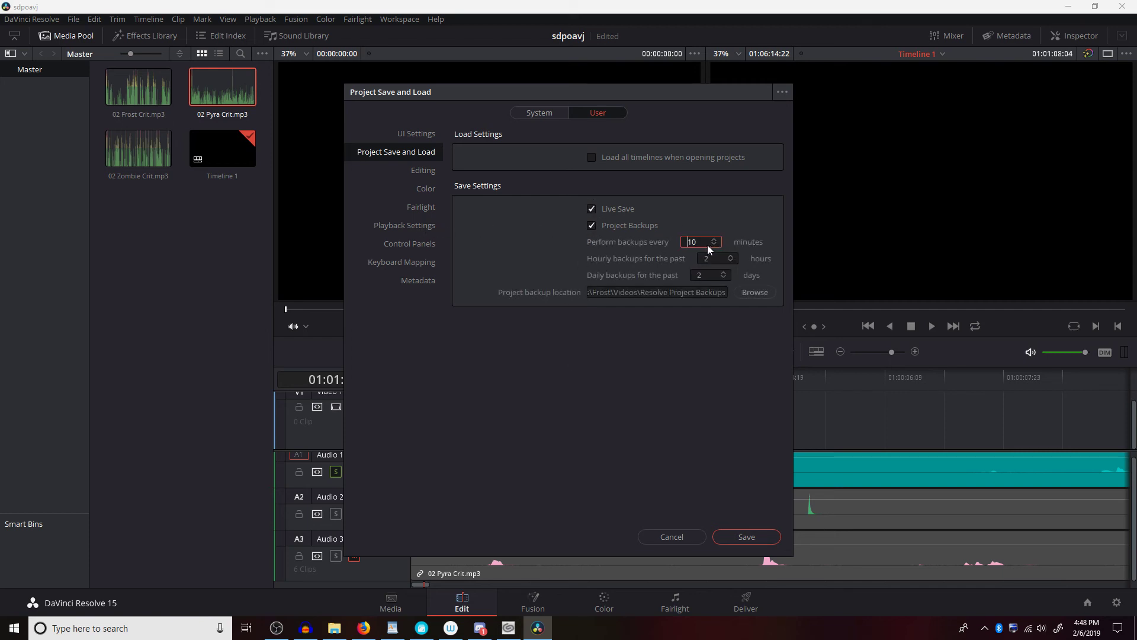
left_click(594, 224)
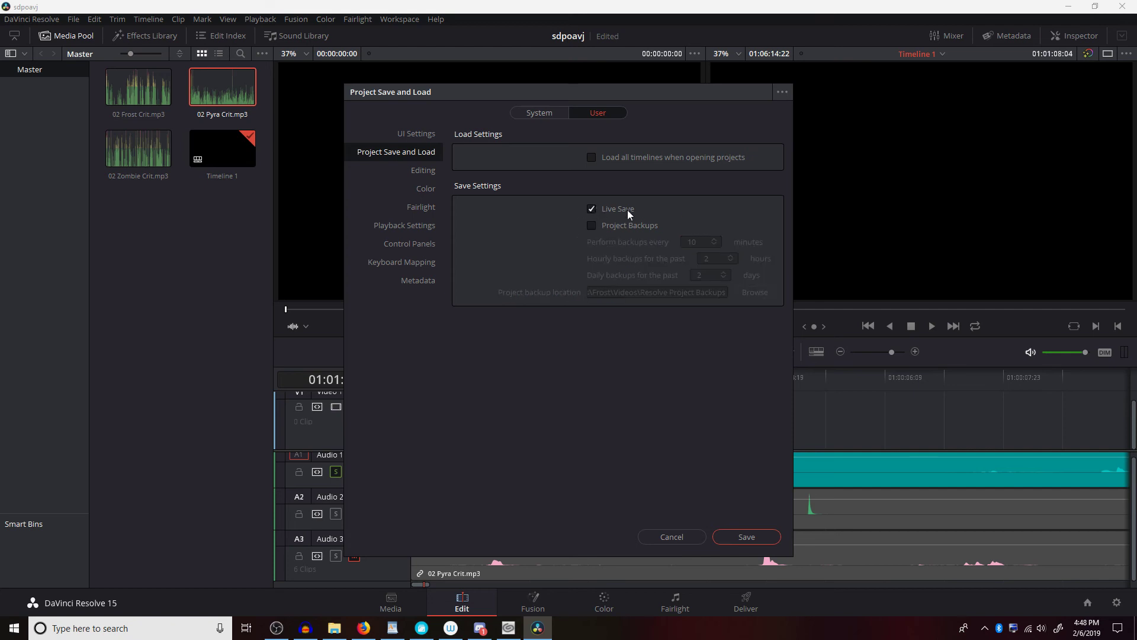
left_click(746, 538)
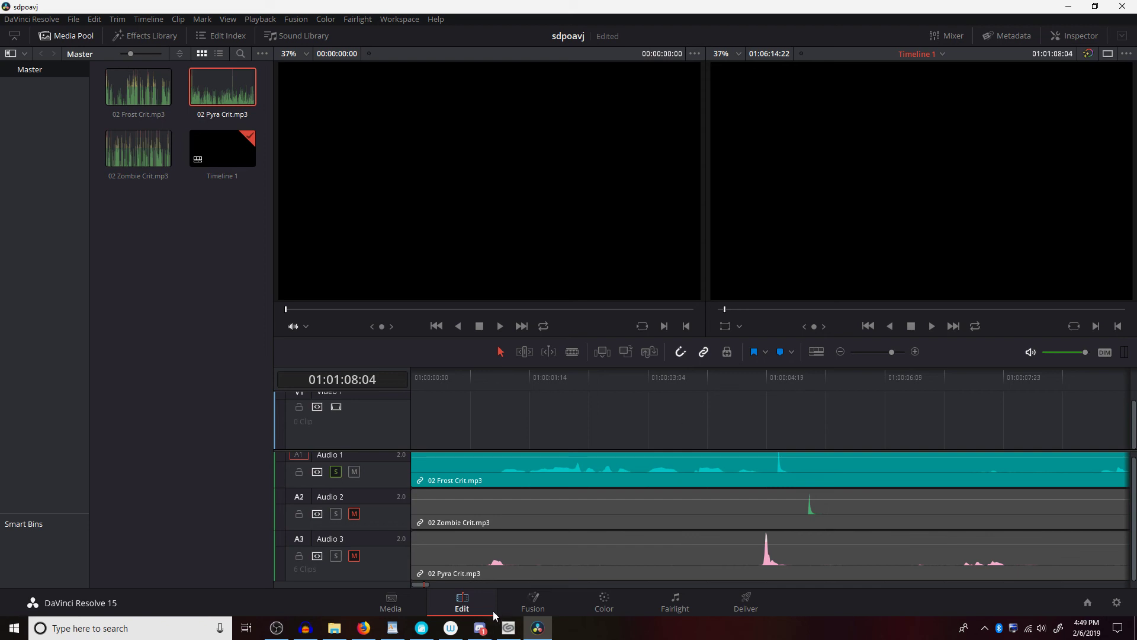
Step: Switch to OBS Studio to access the screen recording controls
left_click(276, 628)
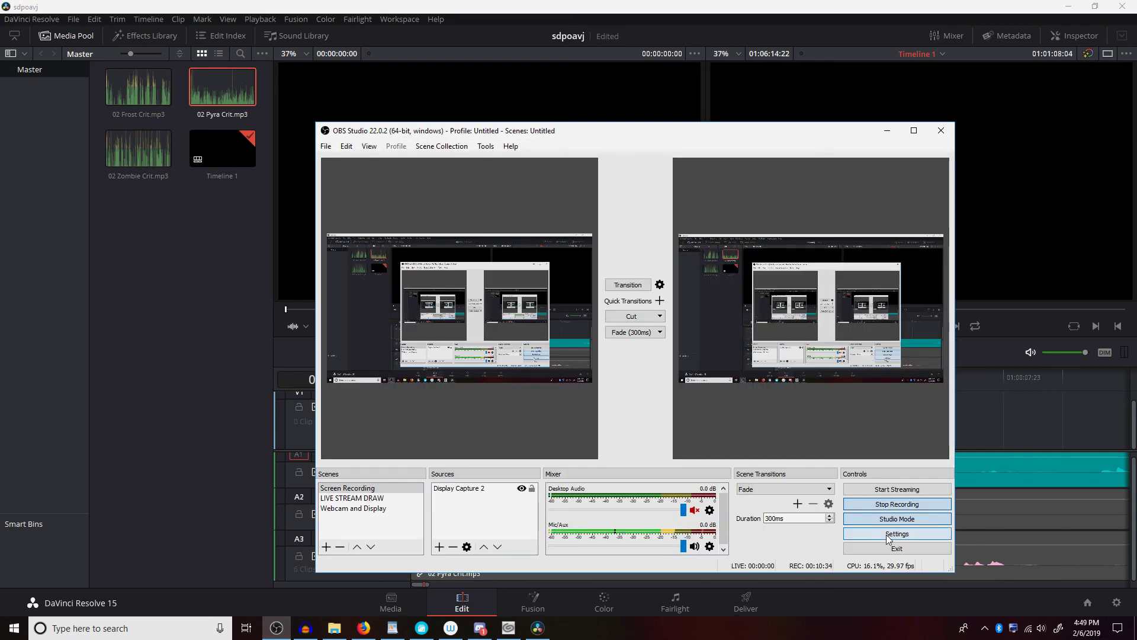